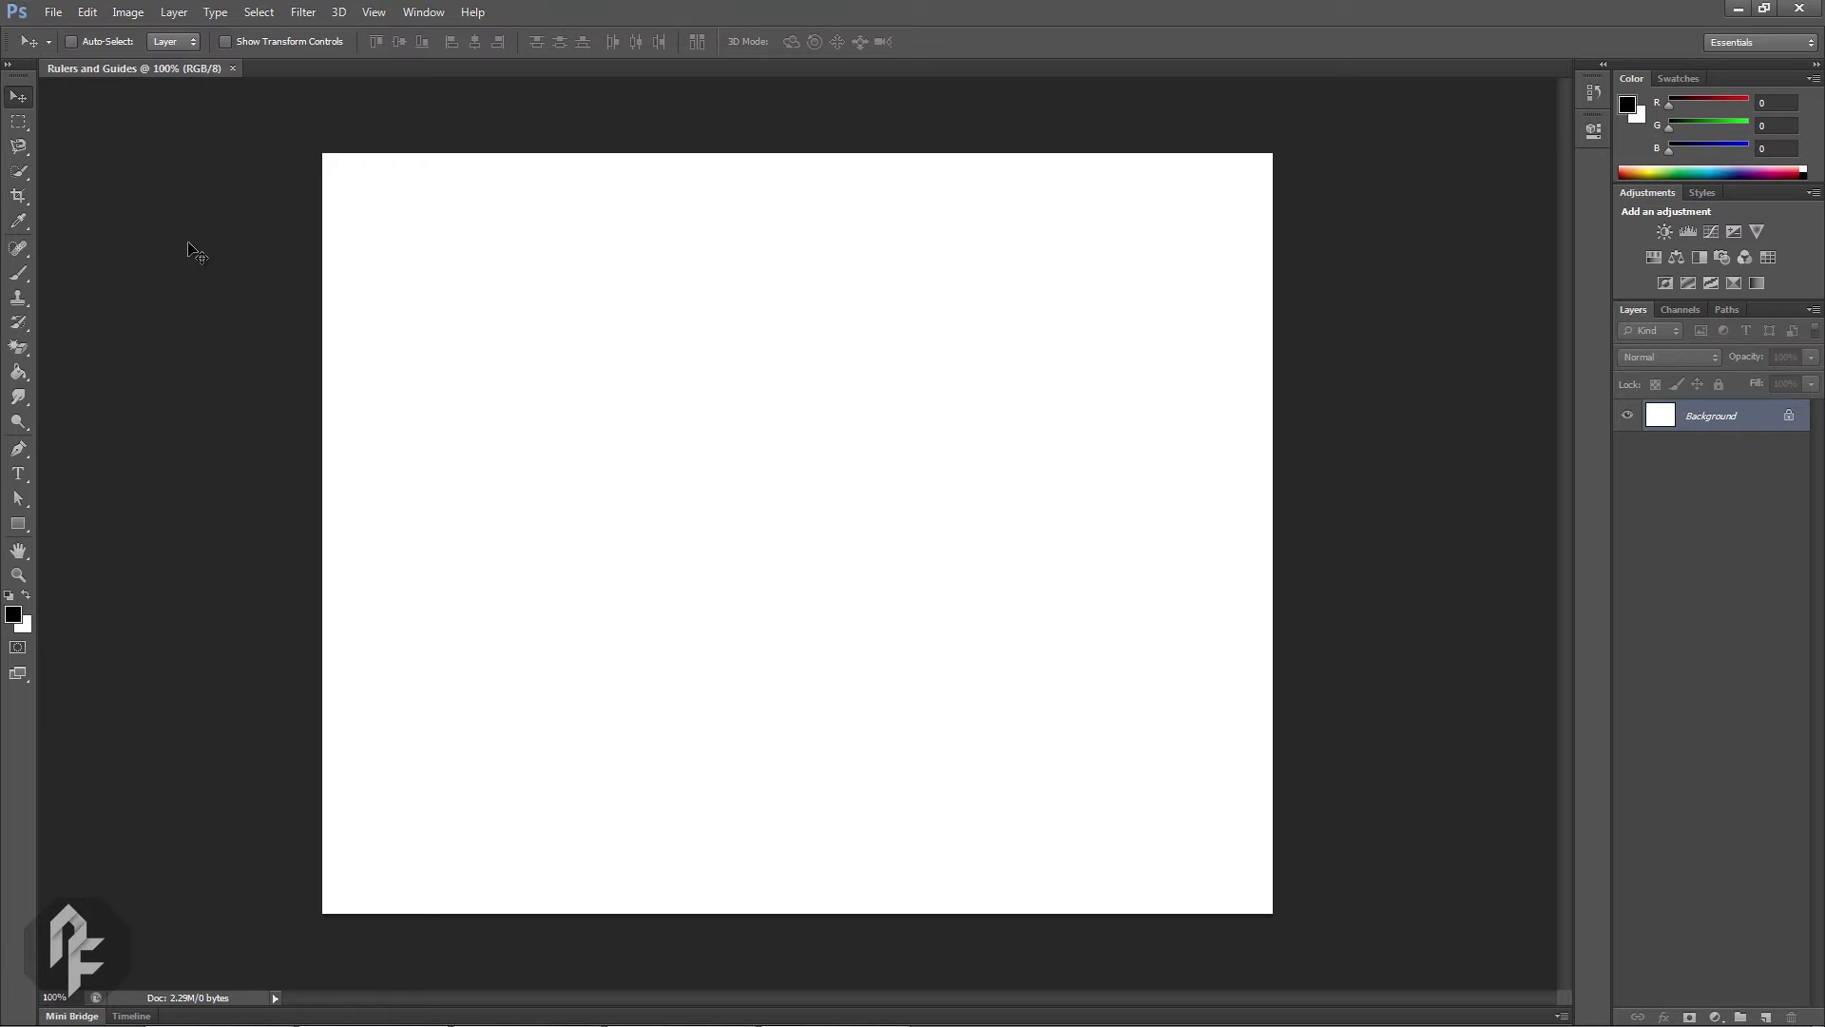
Display rulers along the edges of the 'Rulers and Guides' document with Ctrl+R
key(ctrl+r)
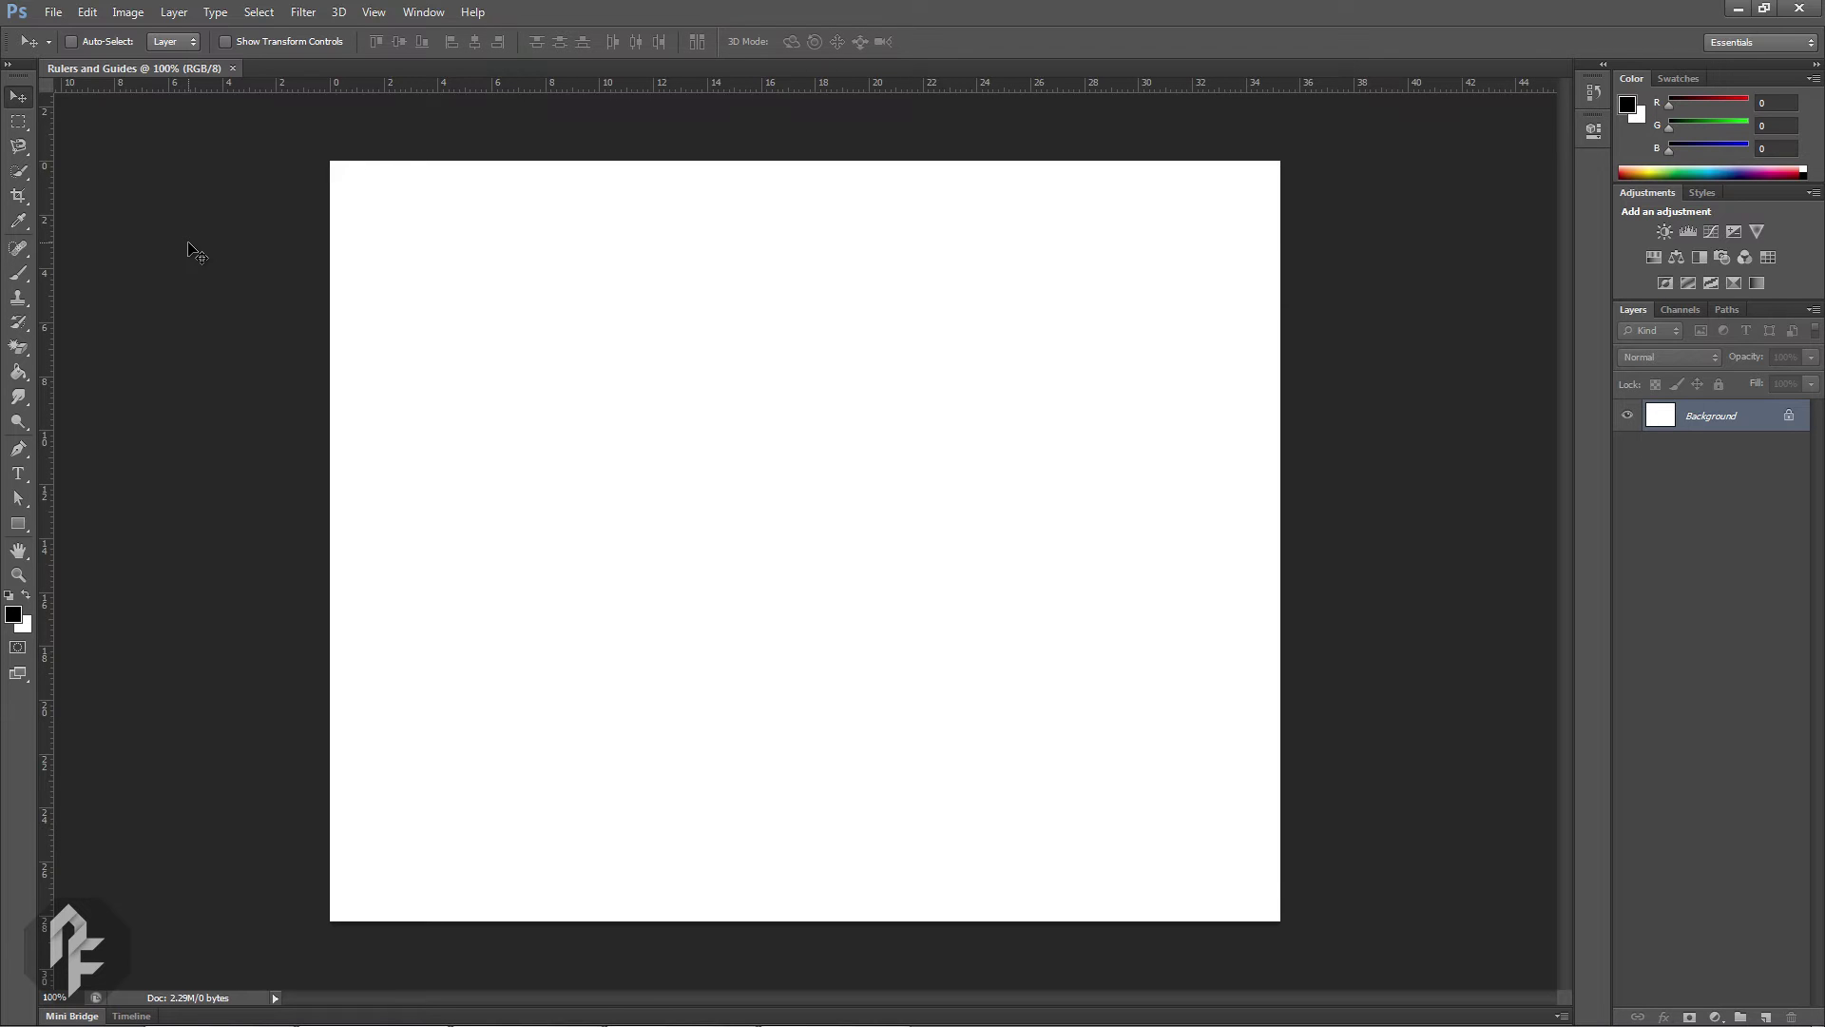
click(374, 11)
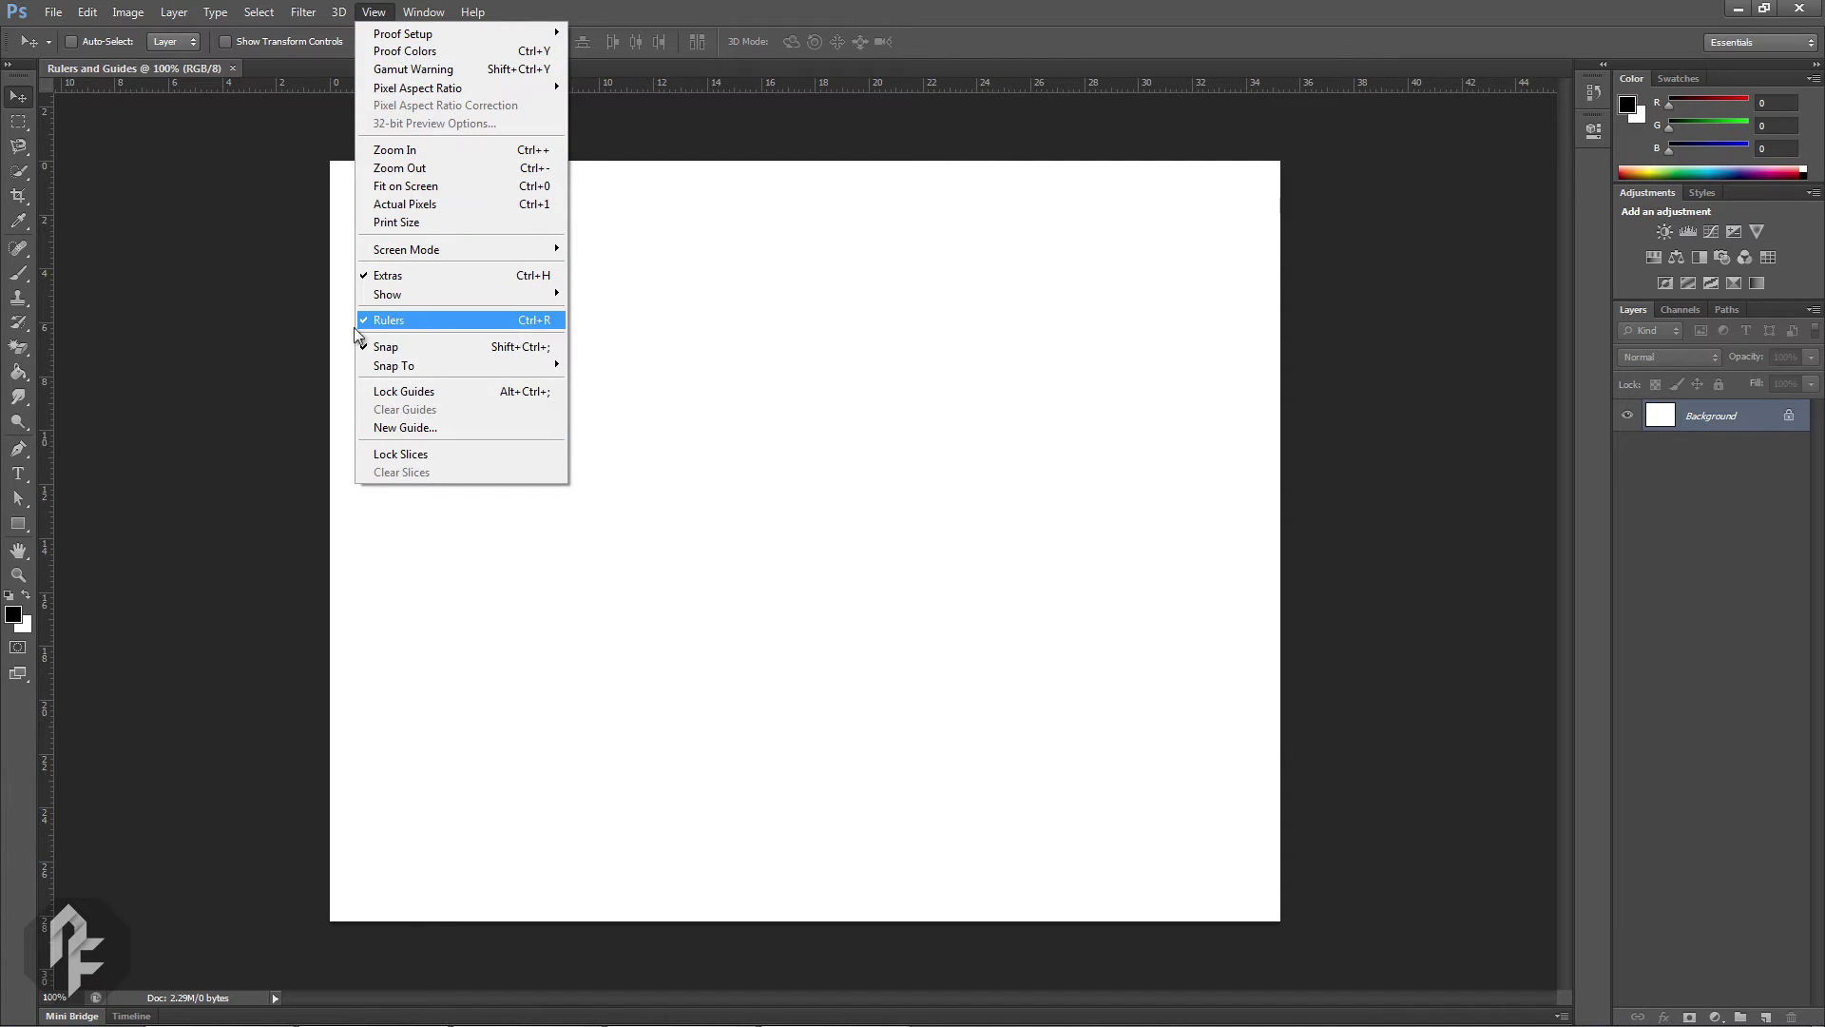
click(211, 349)
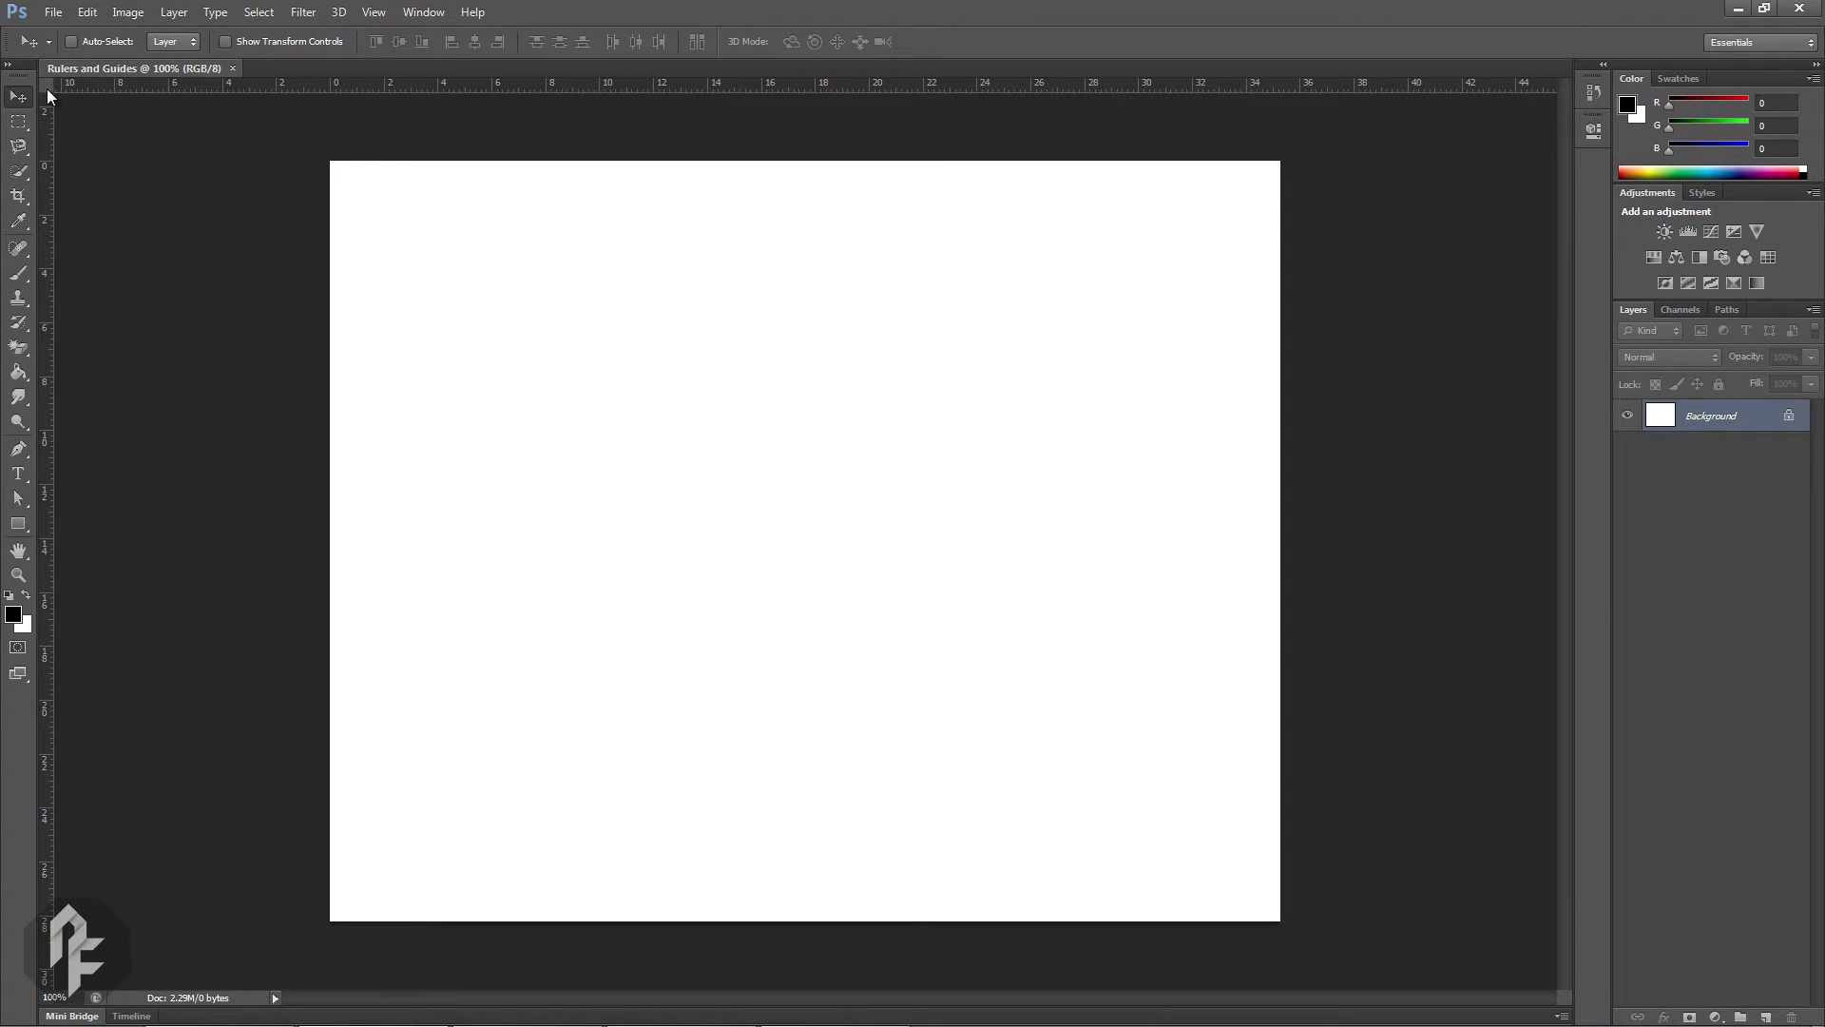
drag(47, 88, 642, 476)
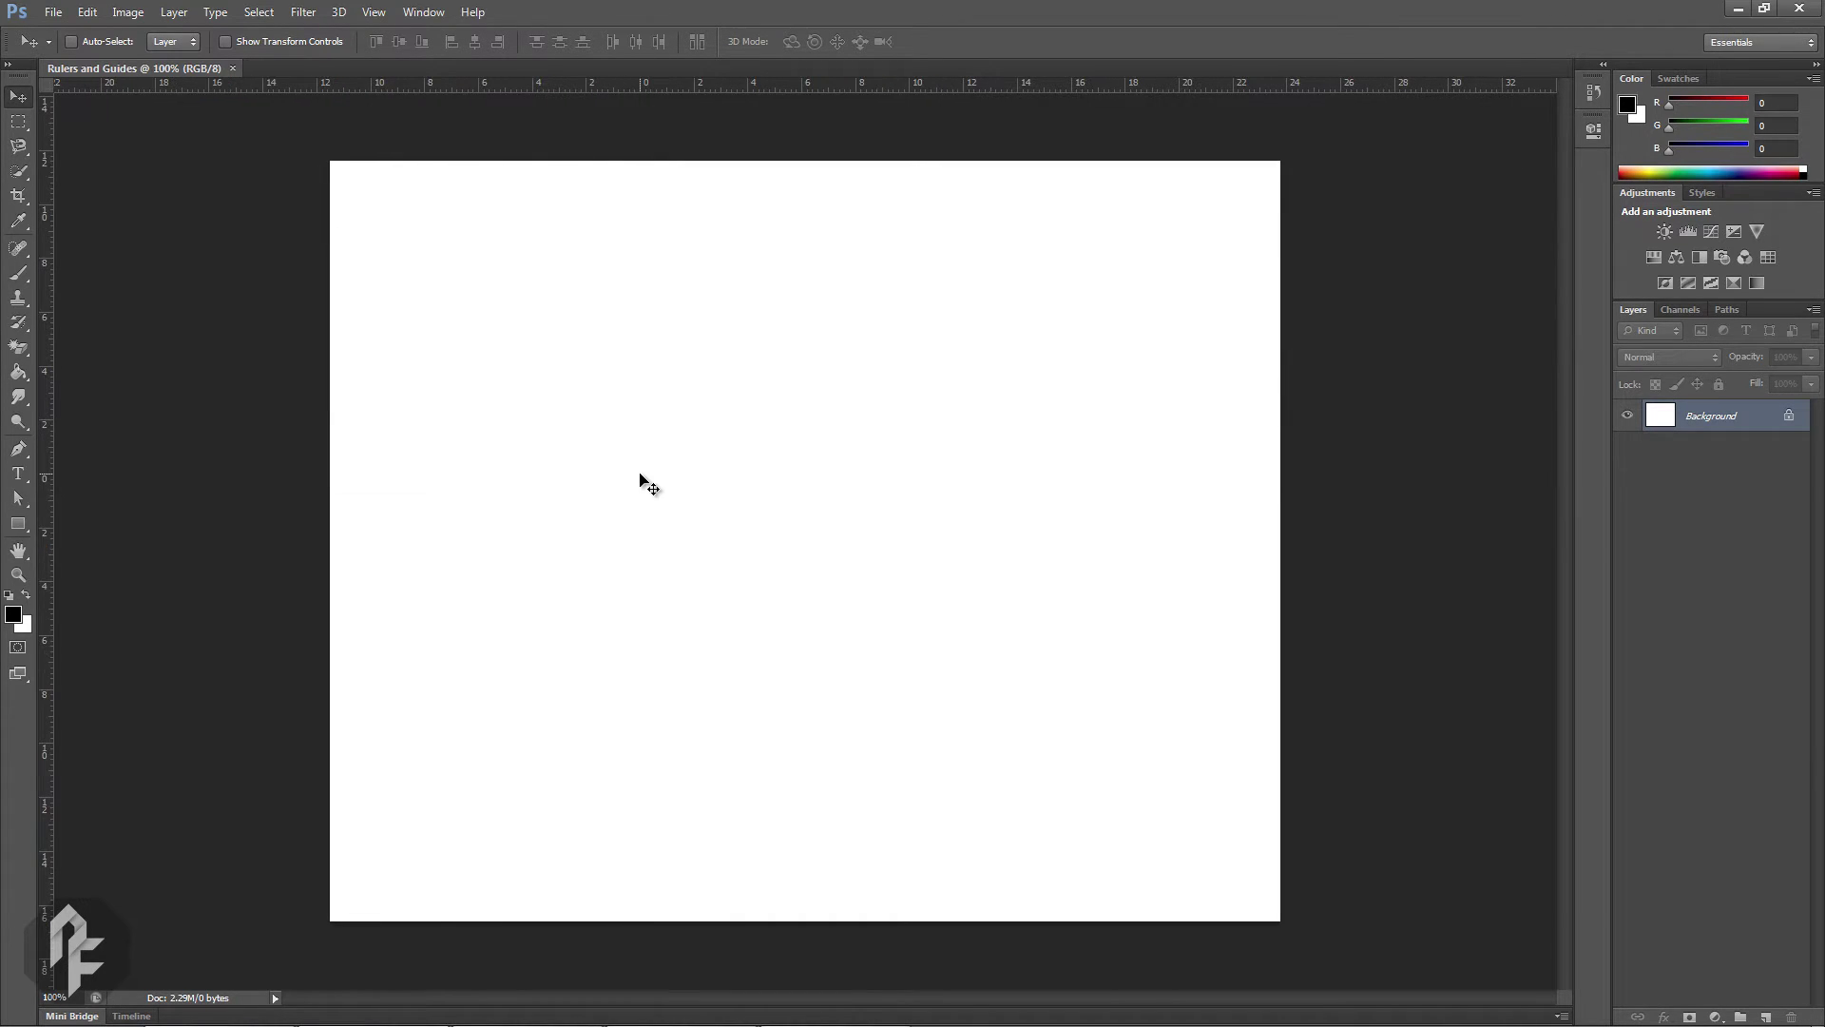
drag(44, 88, 563, 435)
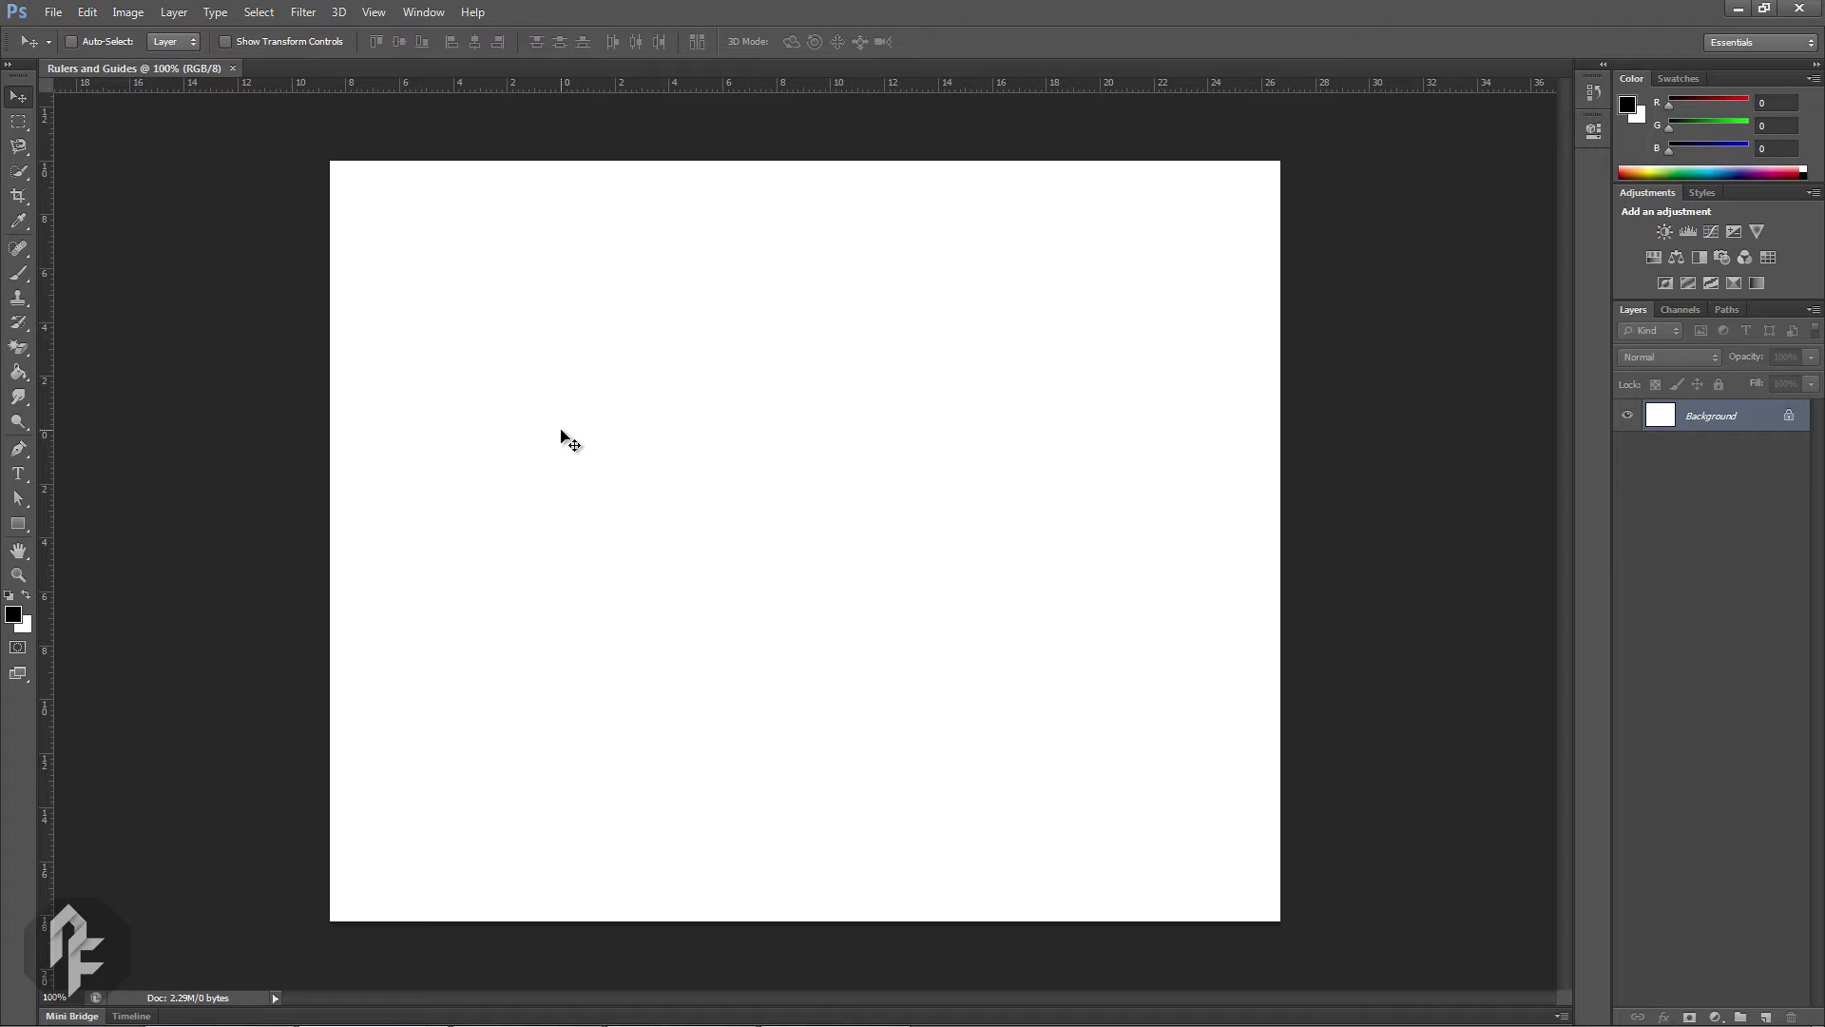
double_click(48, 85)
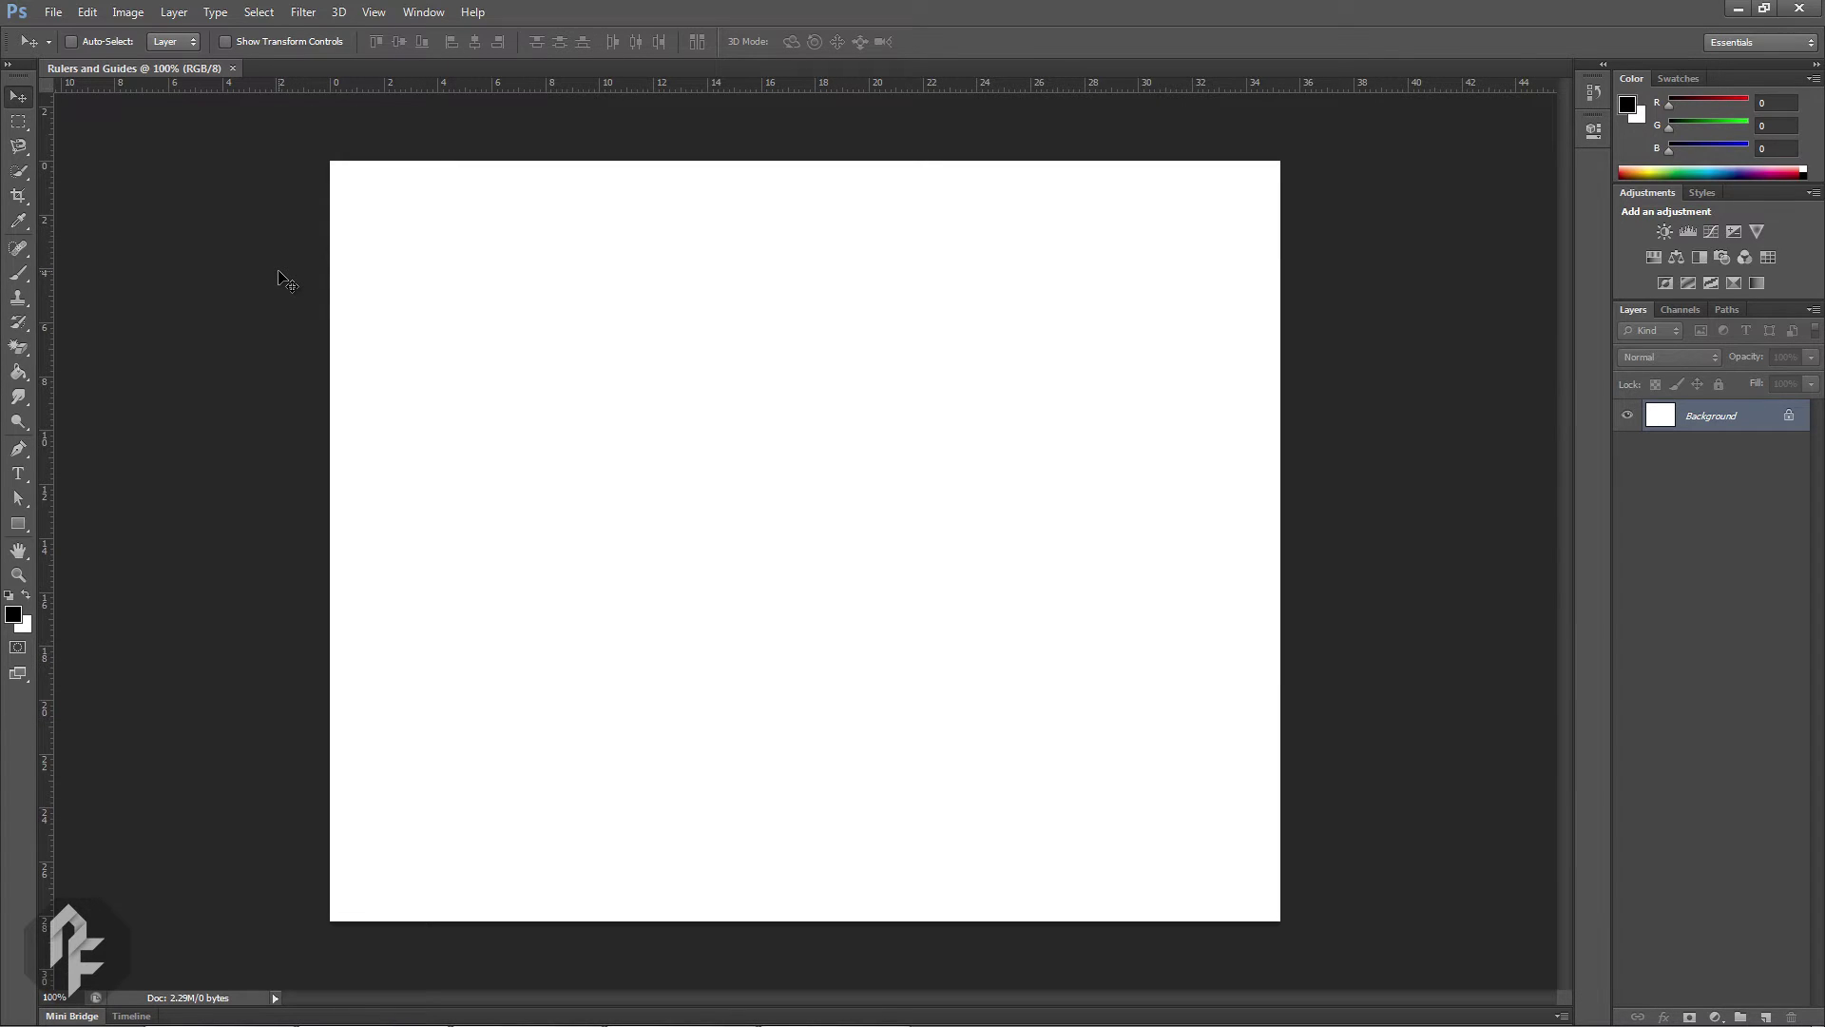
right_click(333, 81)
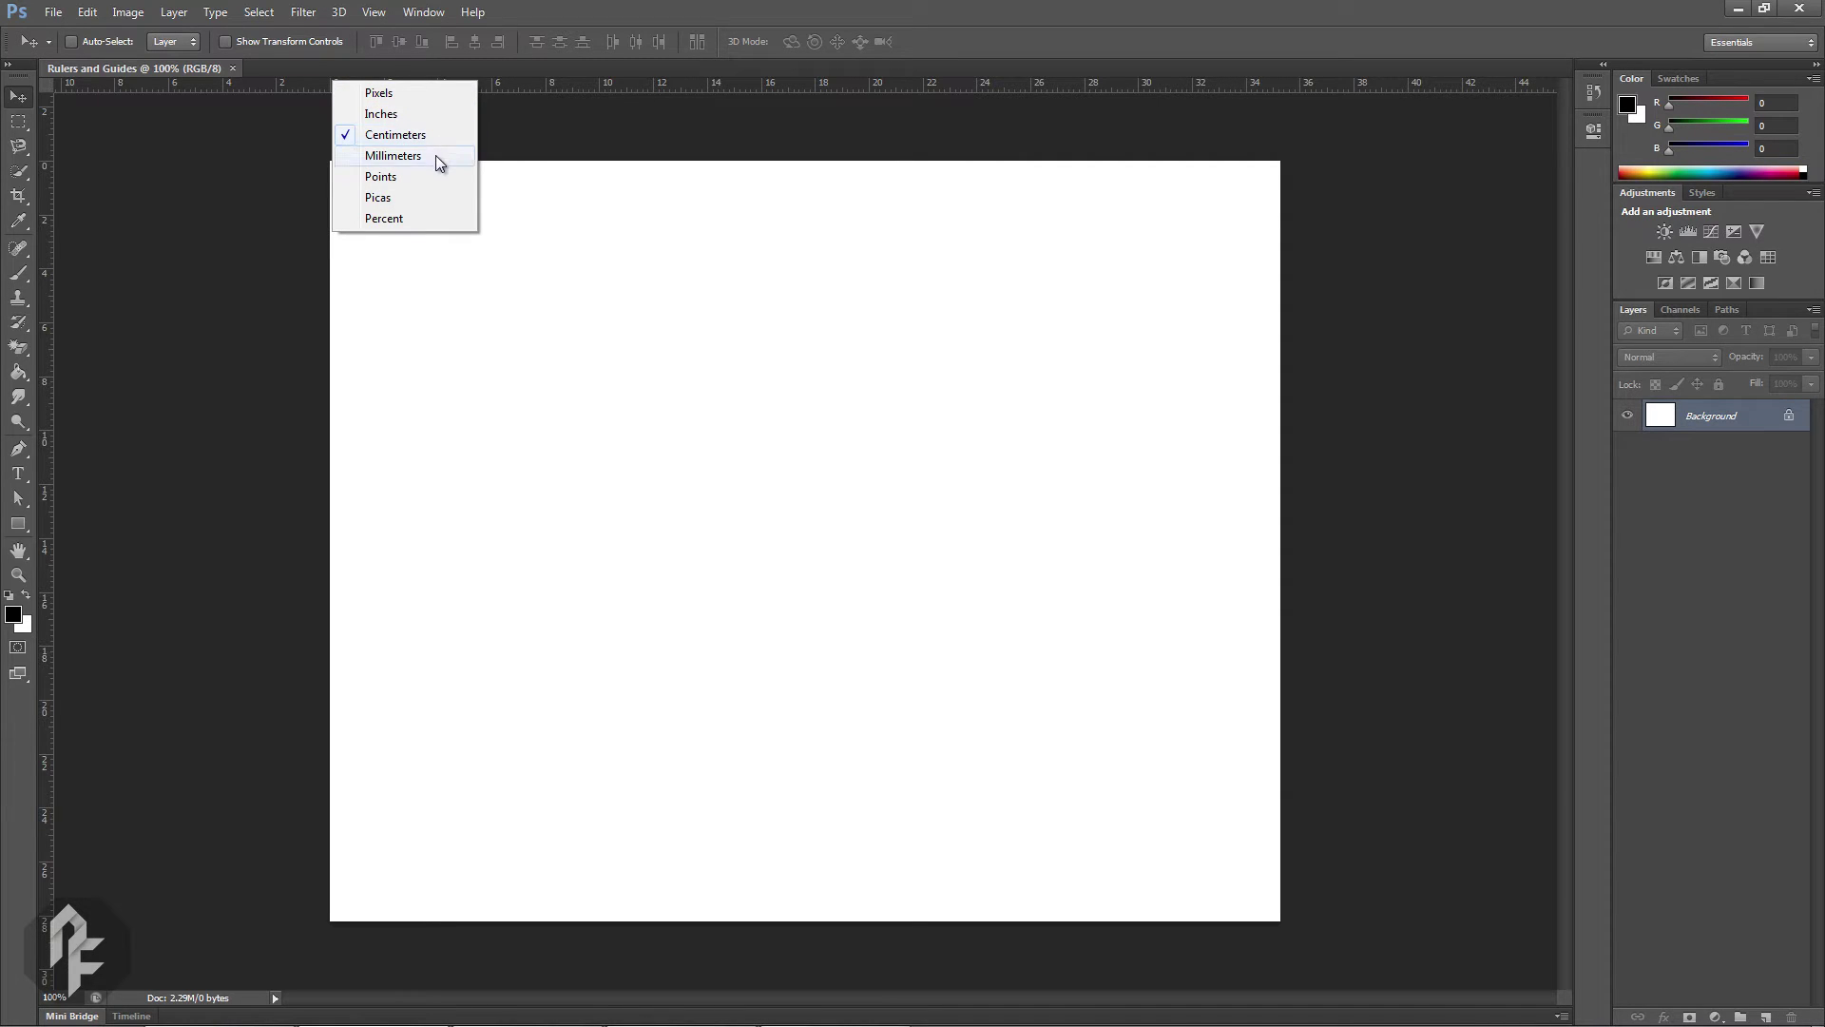
click(526, 160)
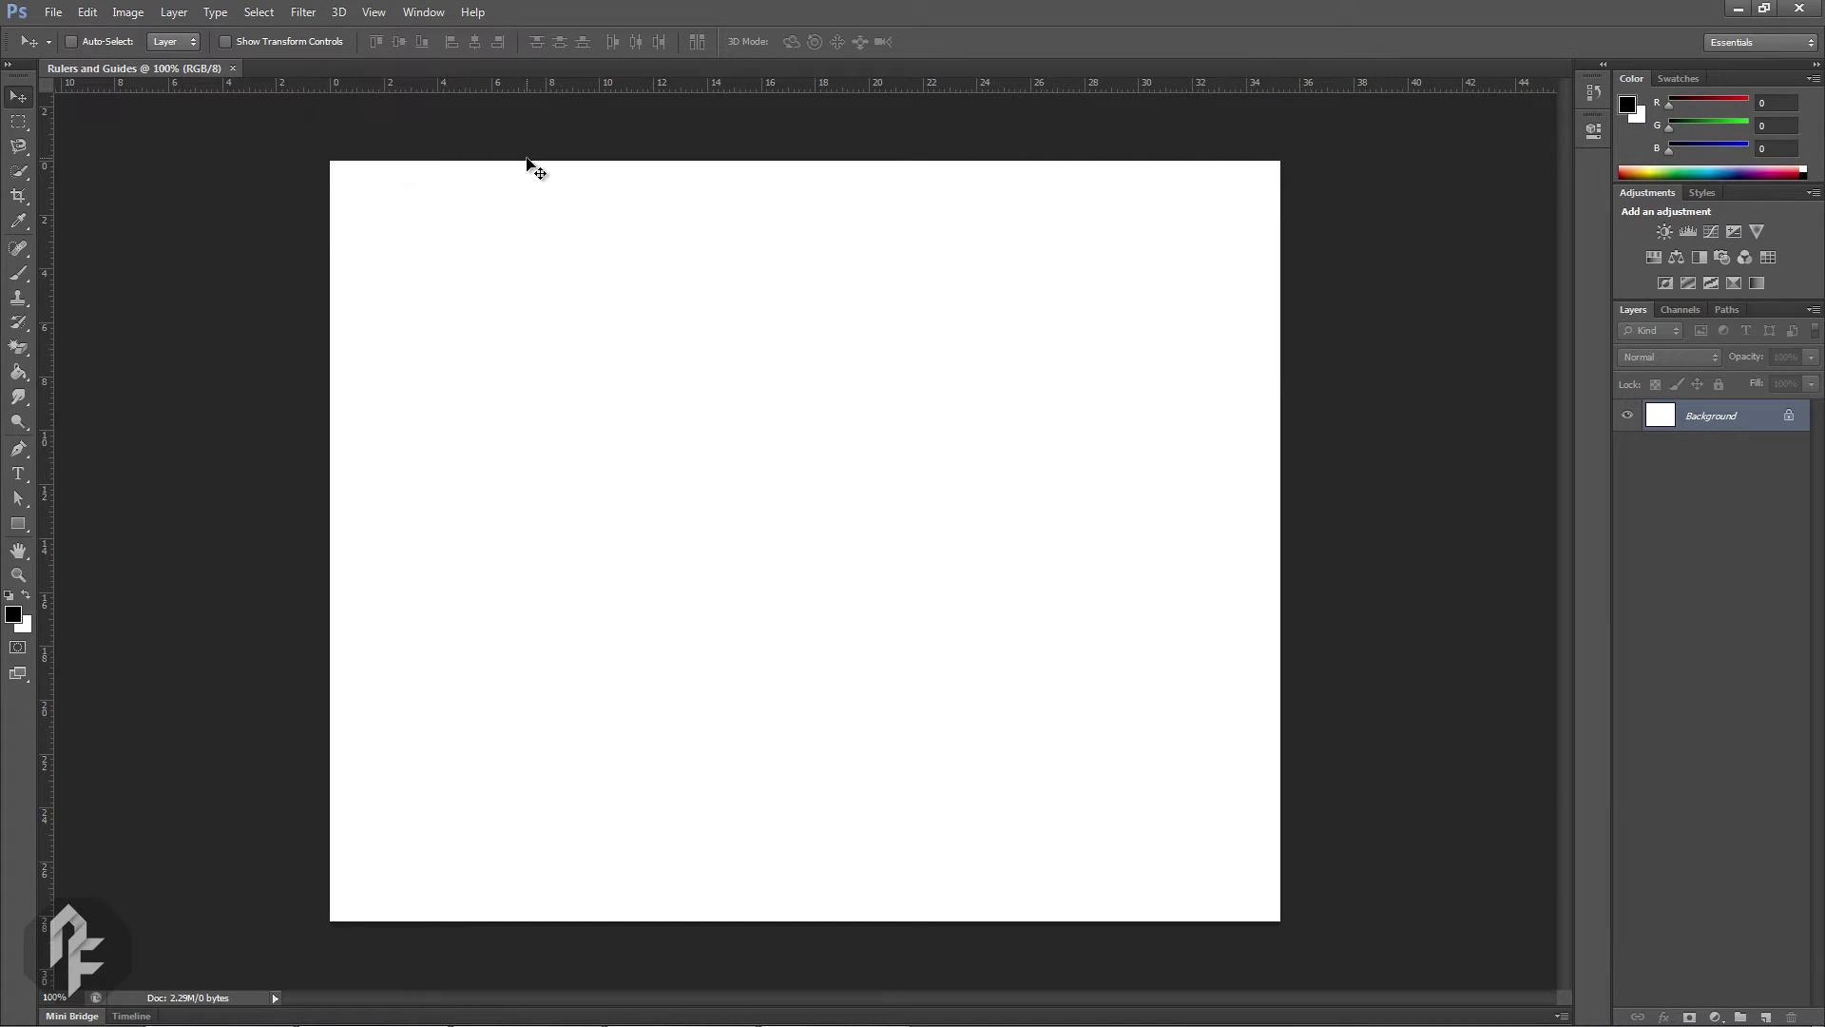
double_click(529, 89)
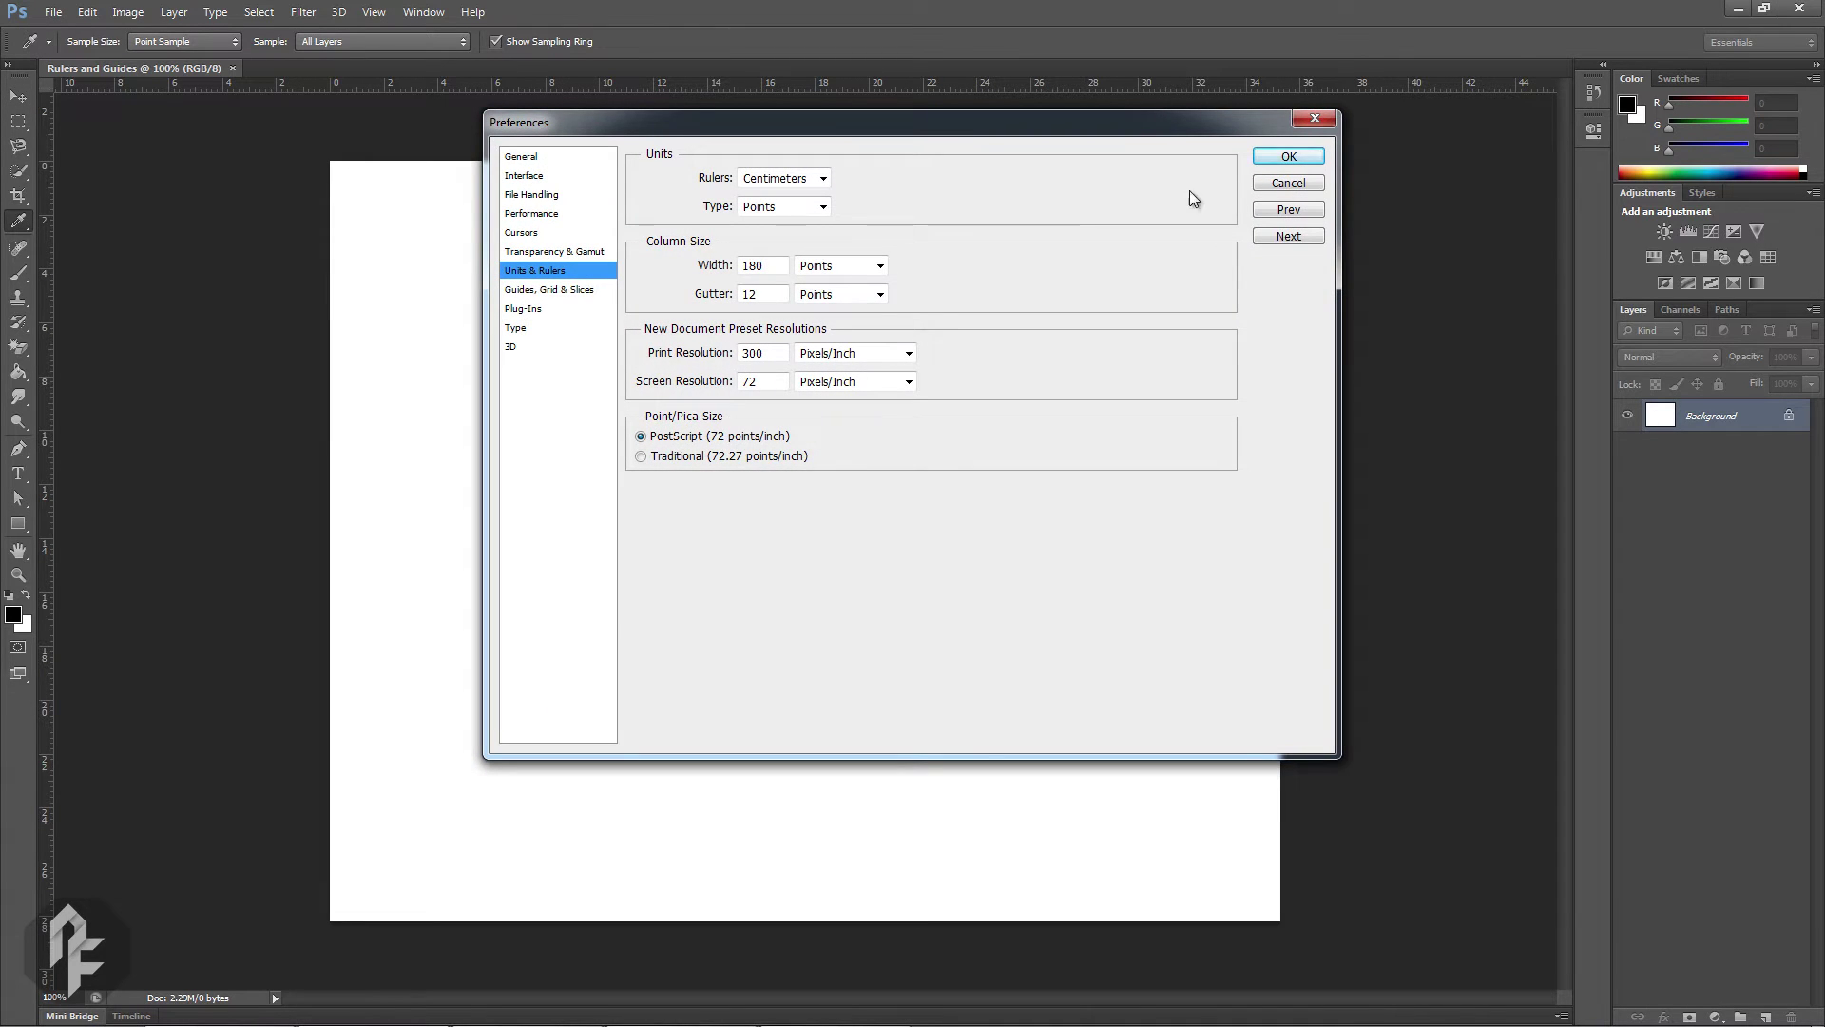
click(1288, 183)
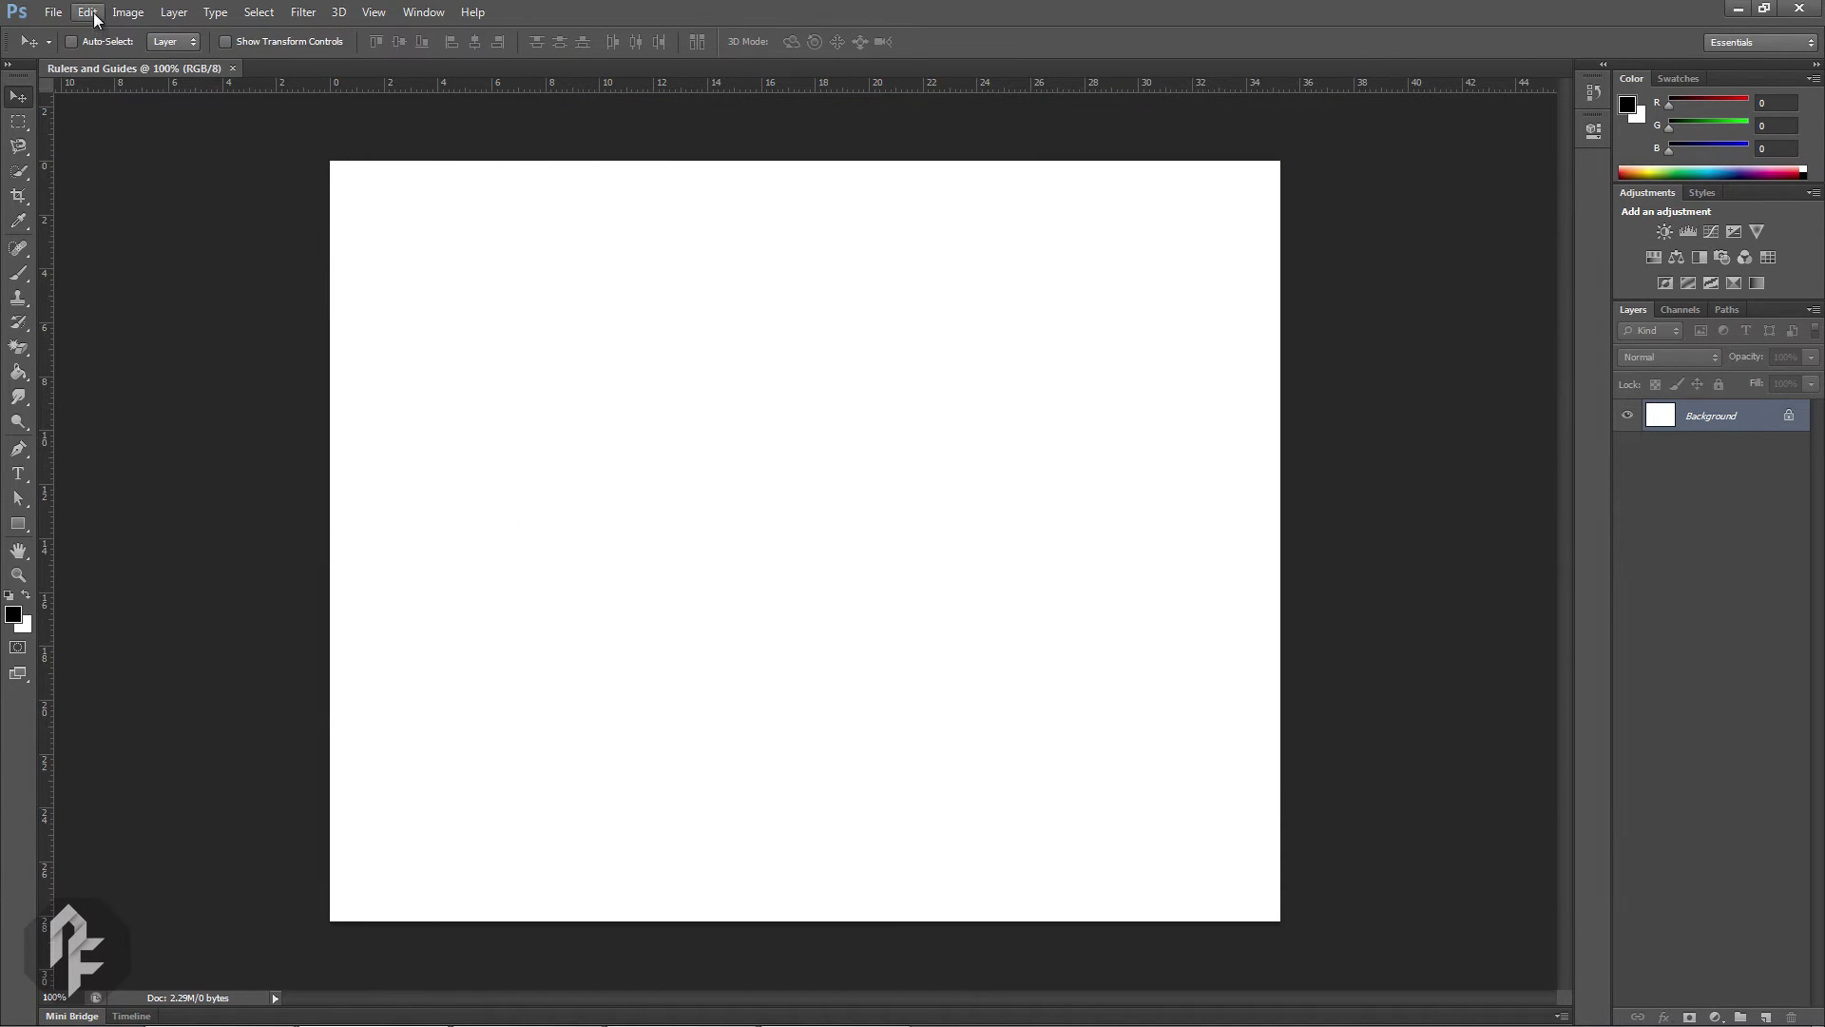
click(93, 13)
mouse_move(275, 696)
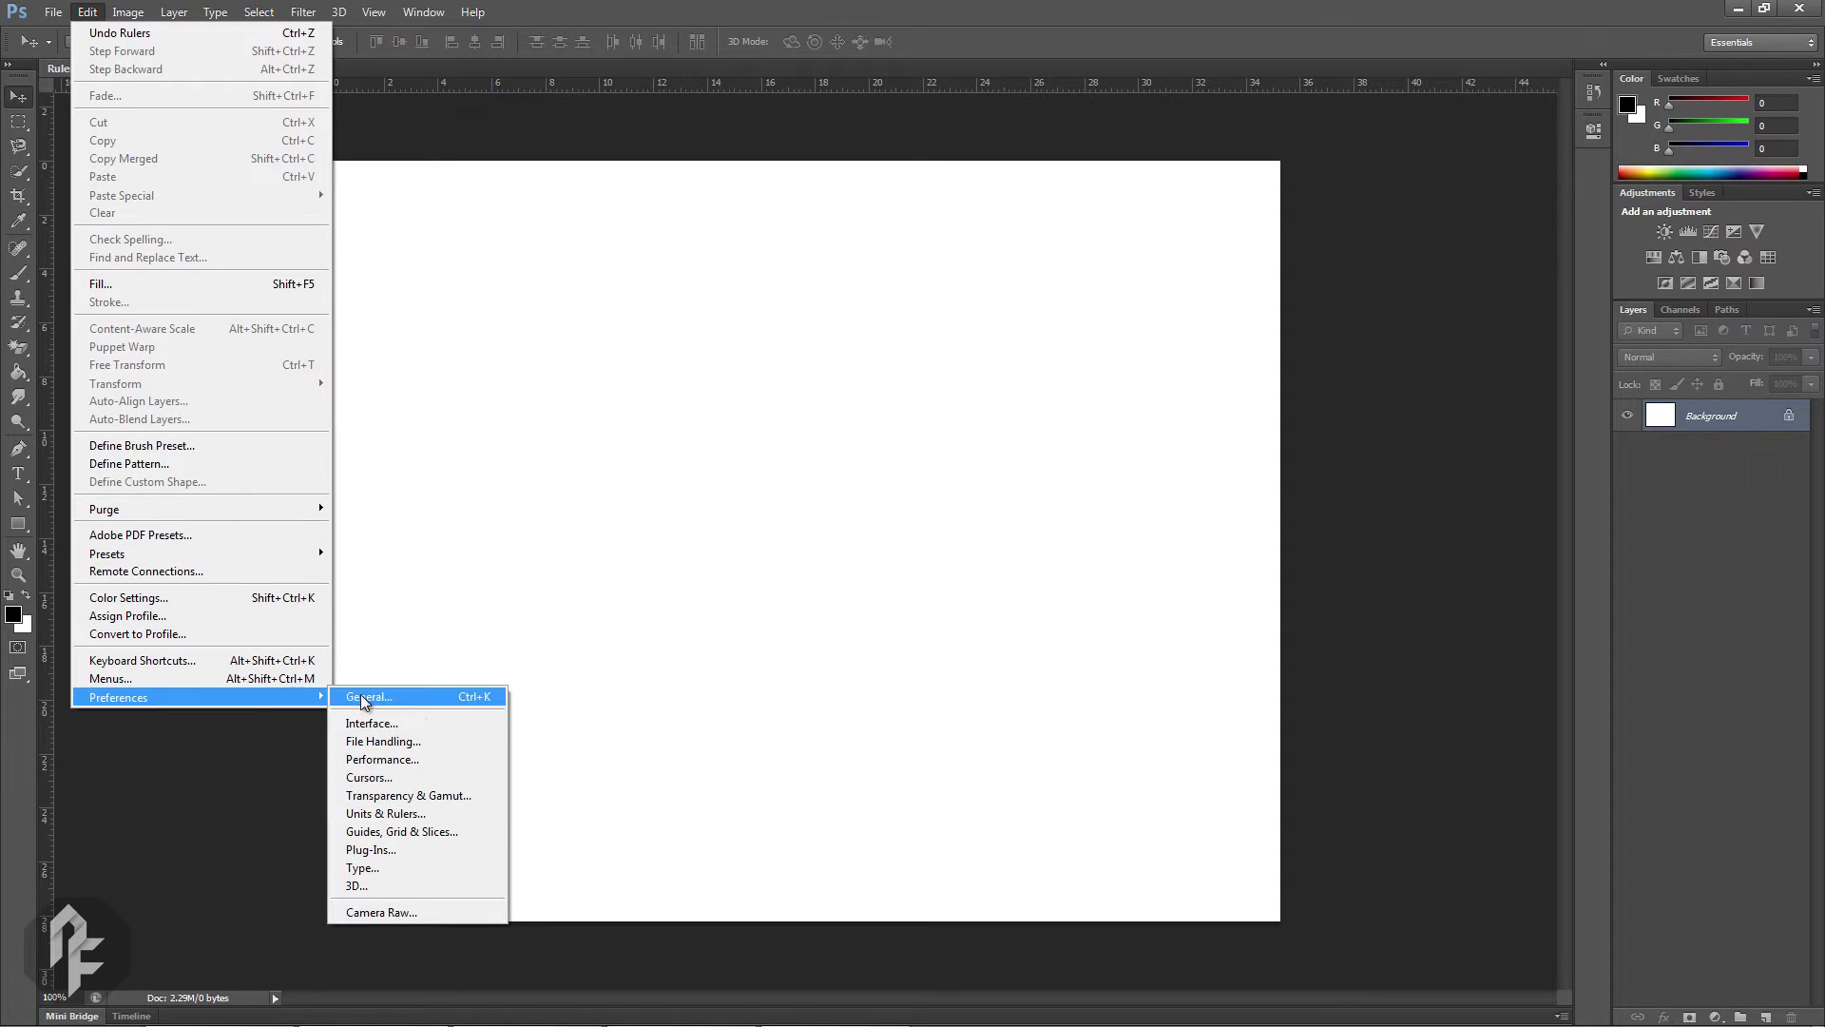
click(447, 813)
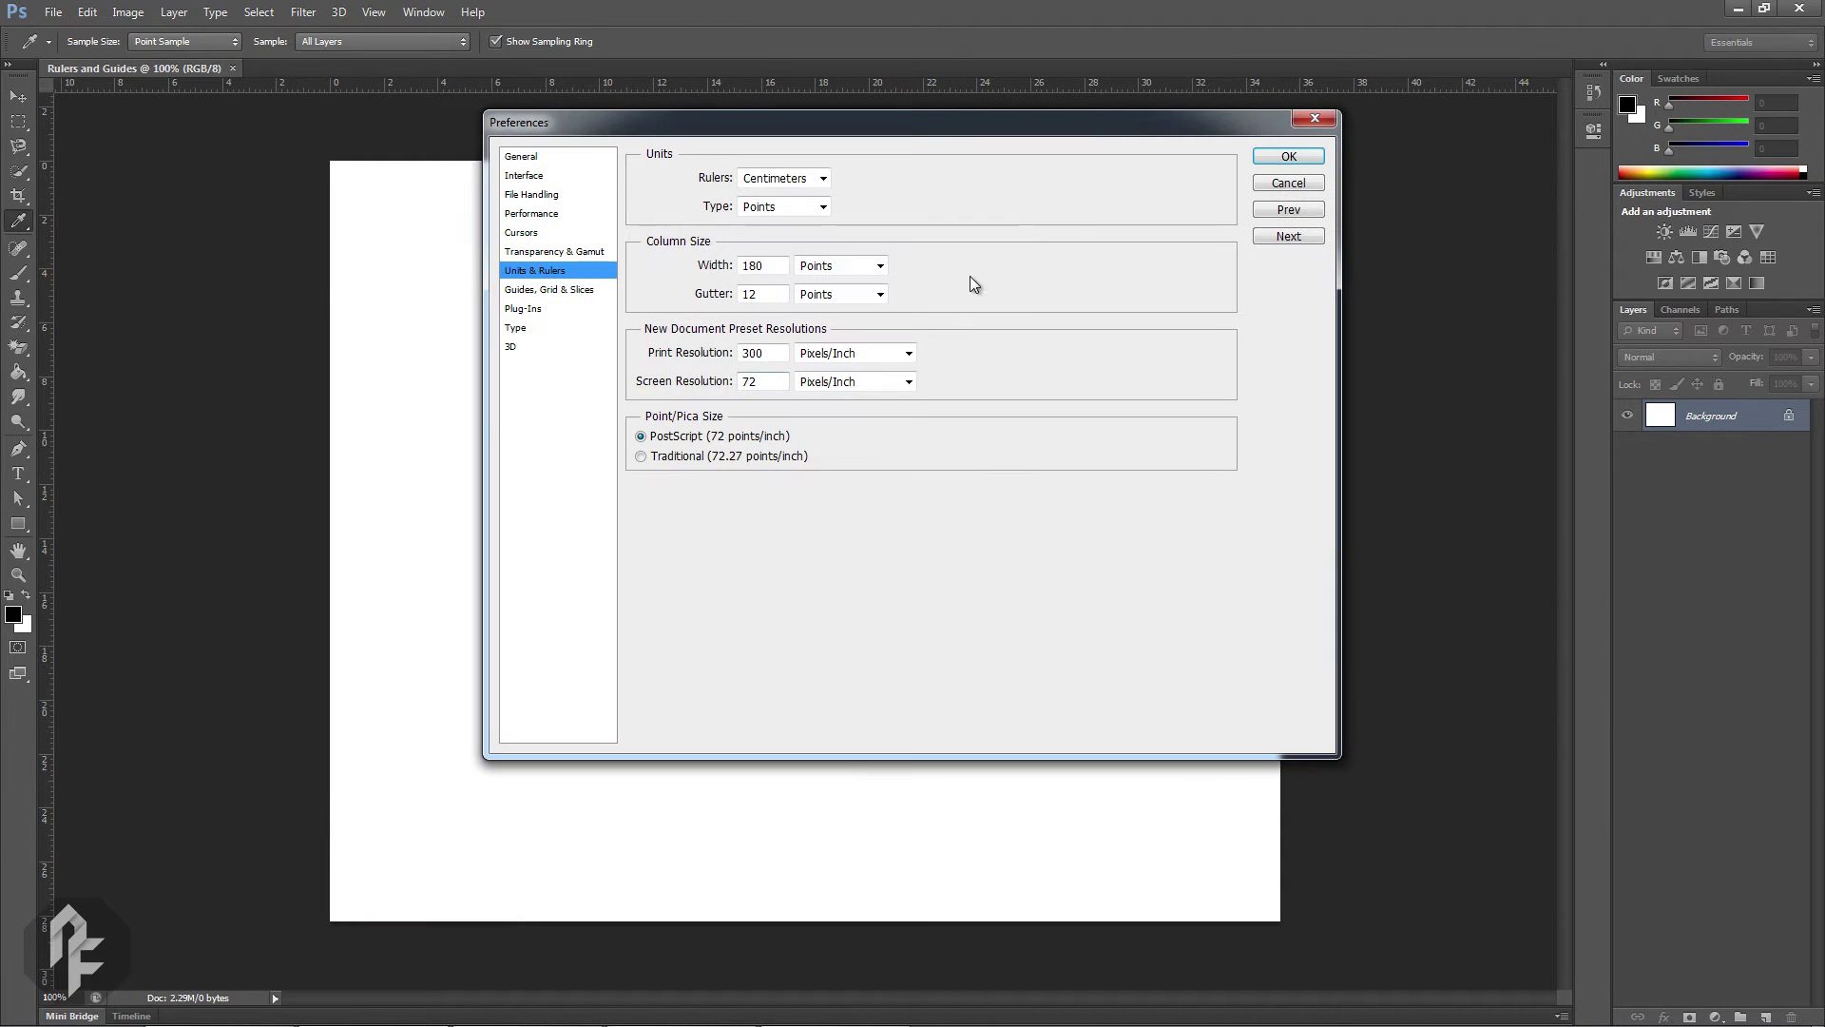
click(1288, 182)
key(v)
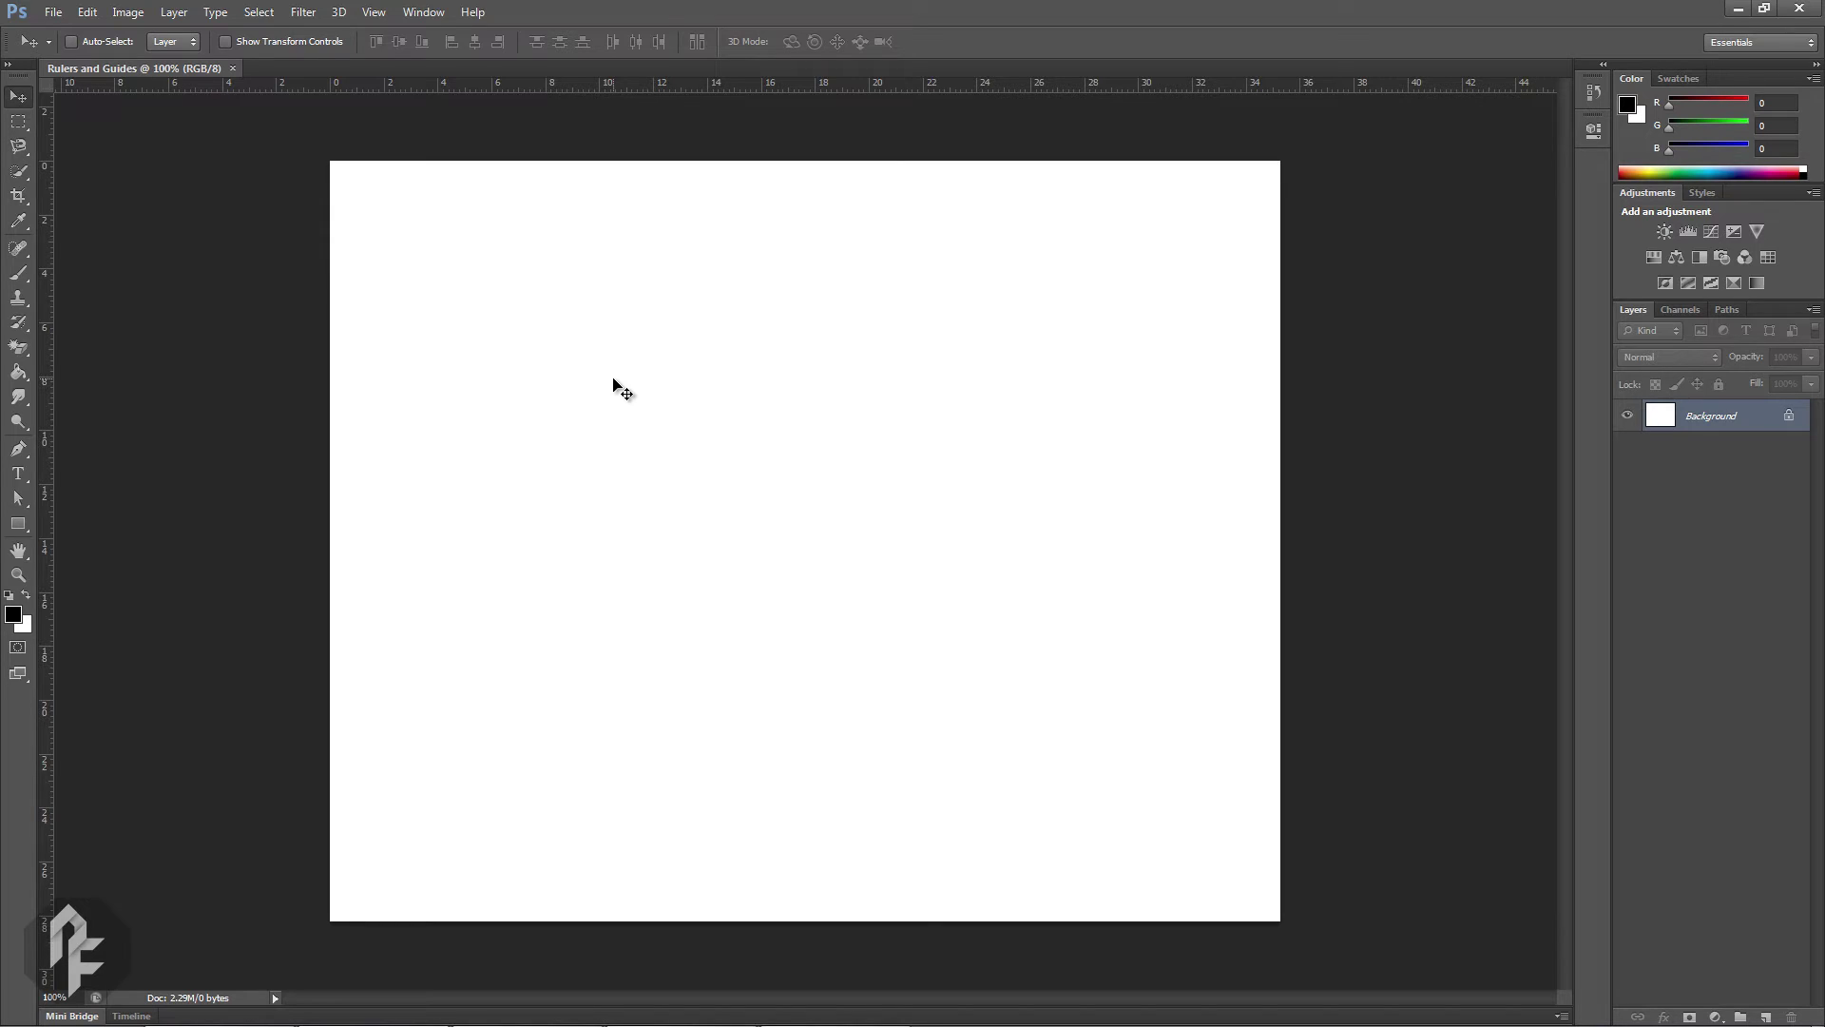
Turn on the grid across the blank canvas from View > Show > Grid
click(373, 12)
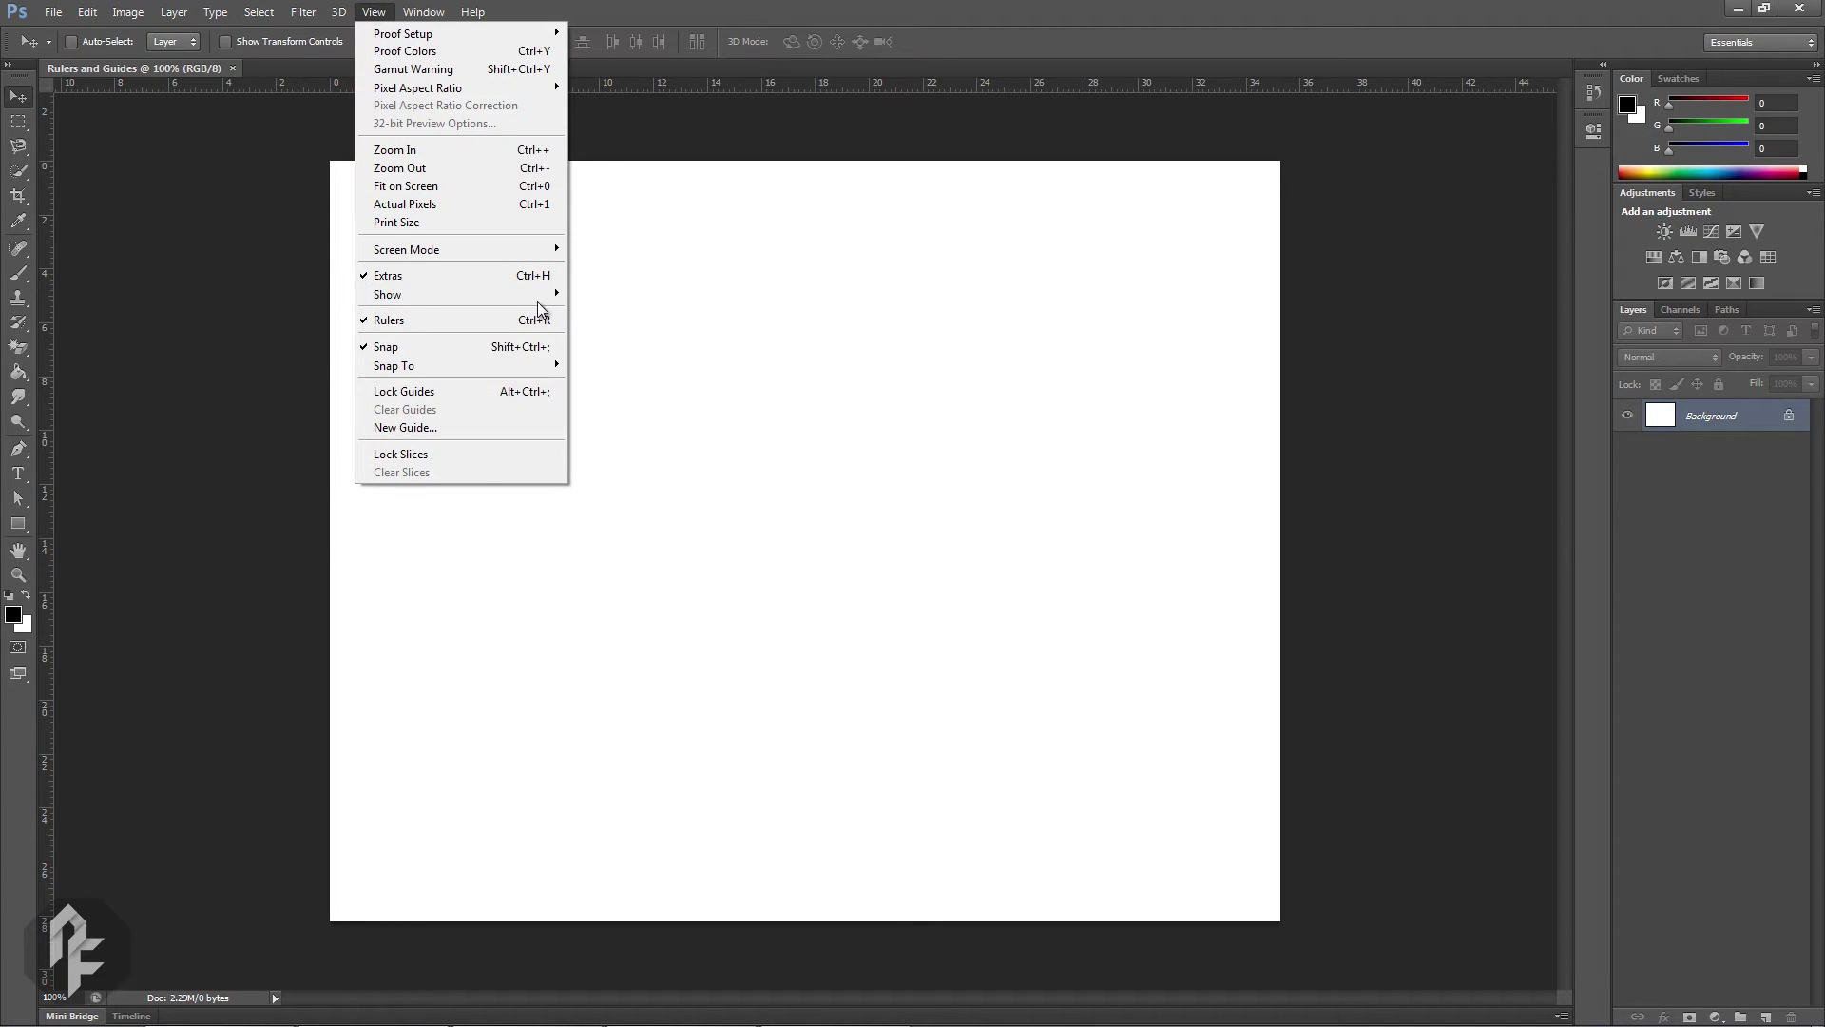
mouse_move(539, 296)
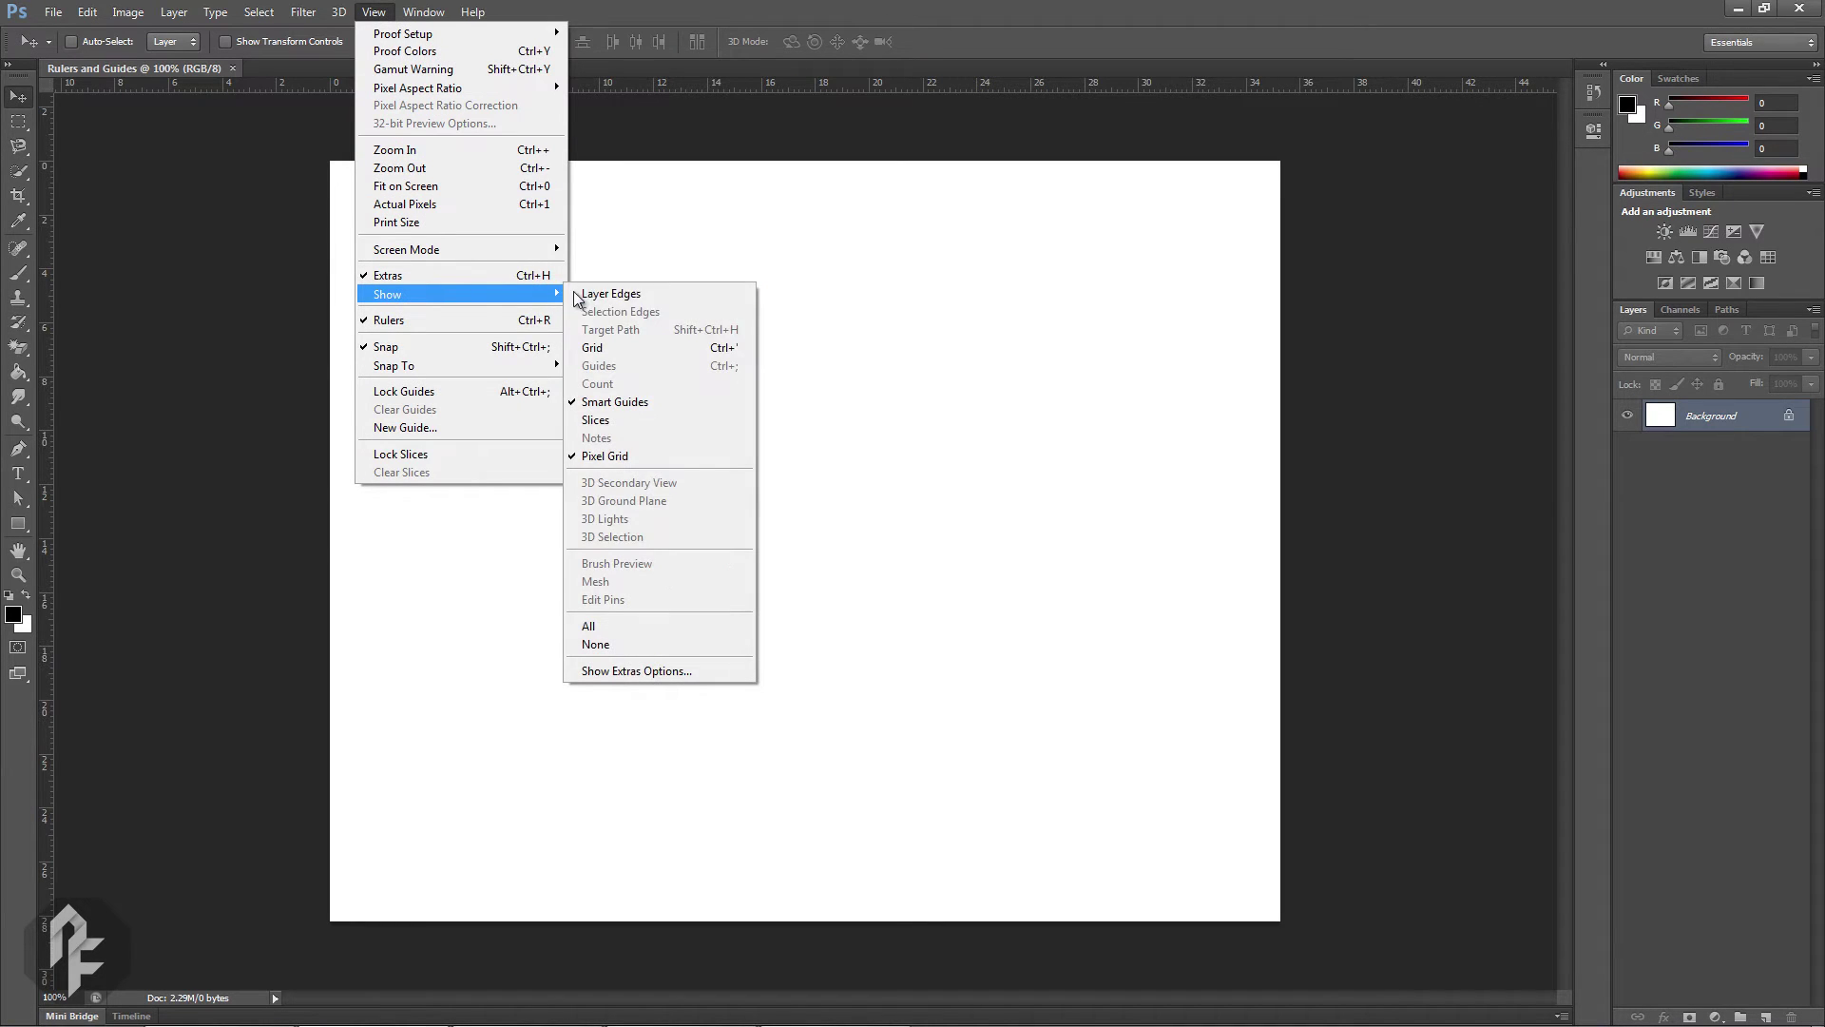
click(915, 369)
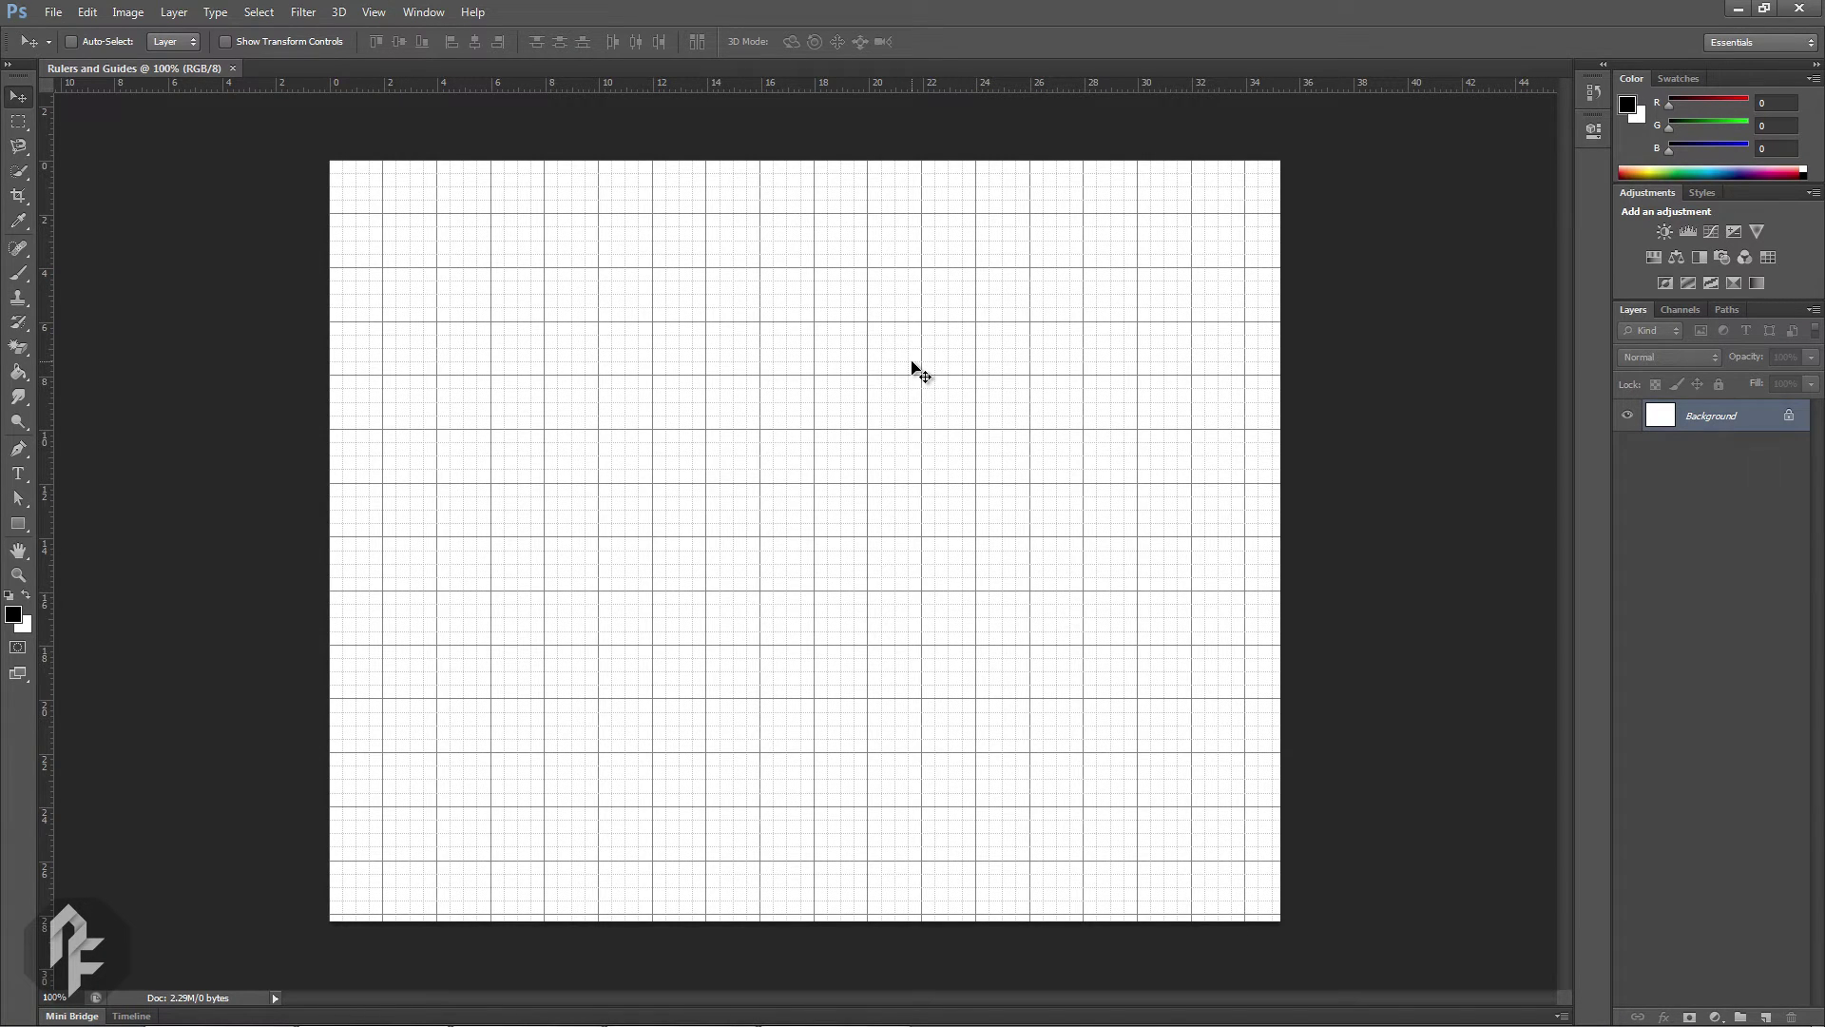
click(87, 11)
mouse_move(276, 702)
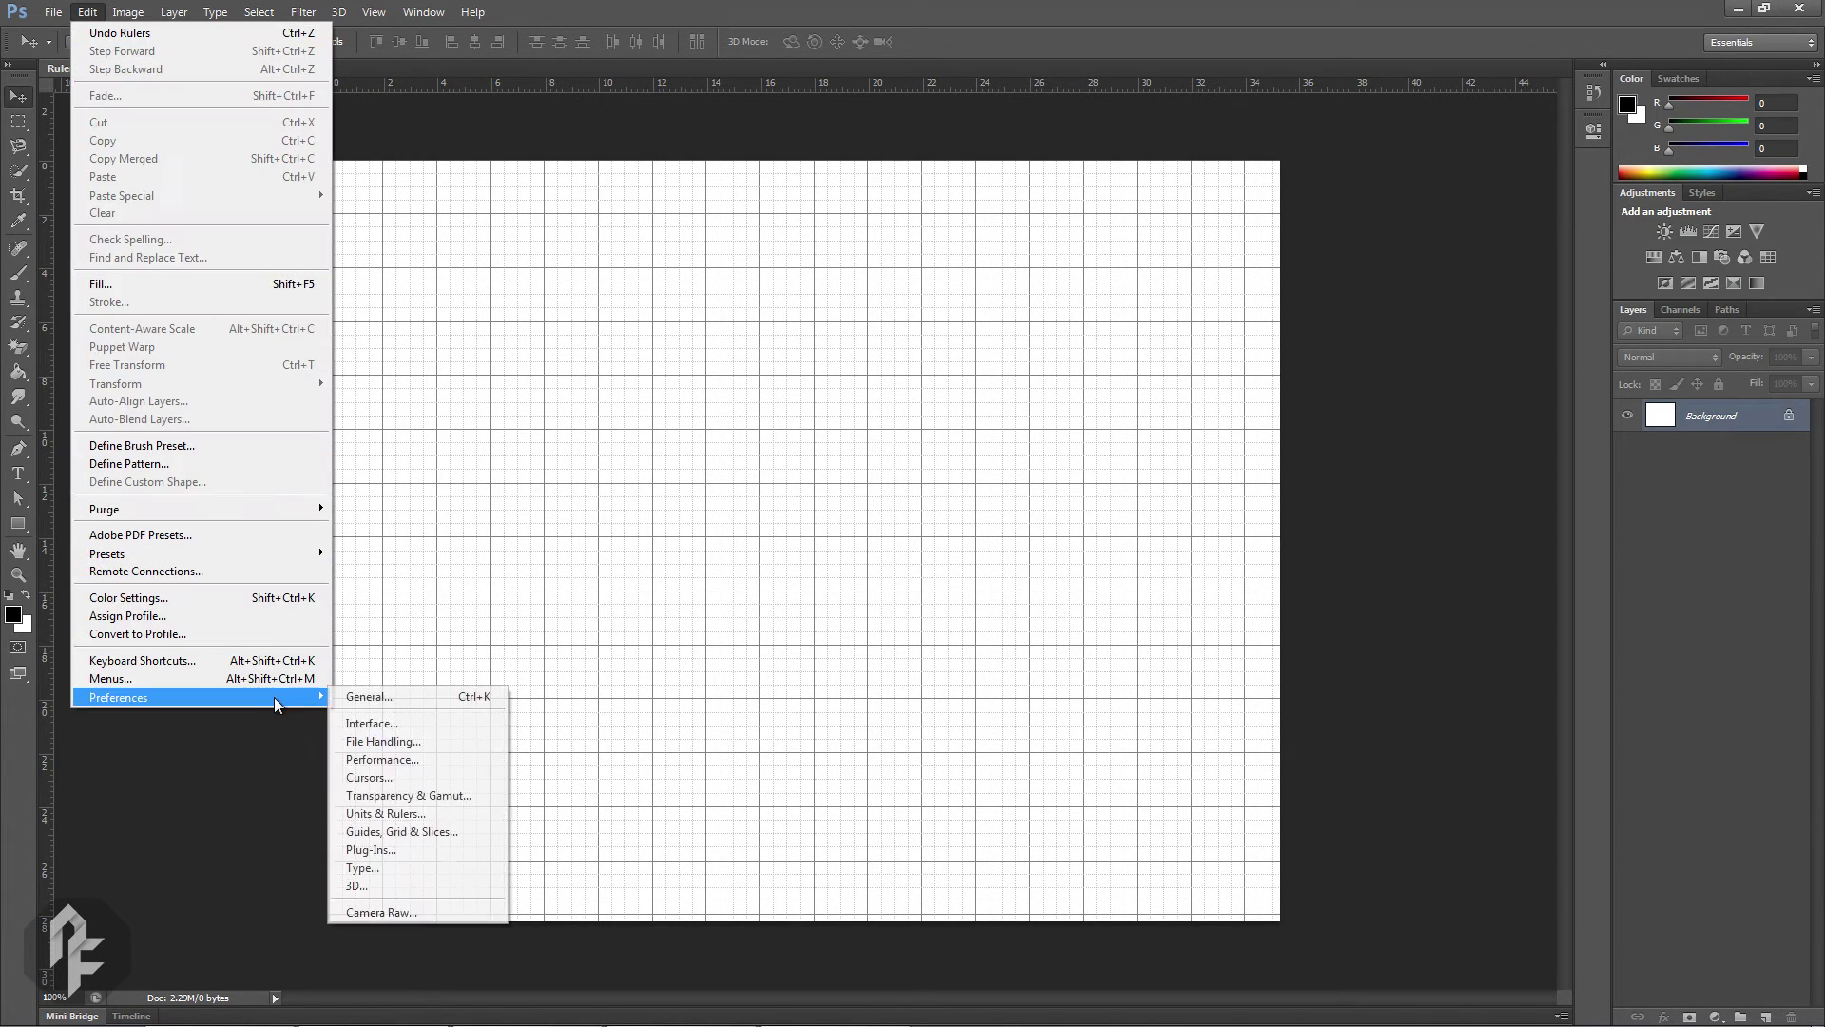
click(454, 829)
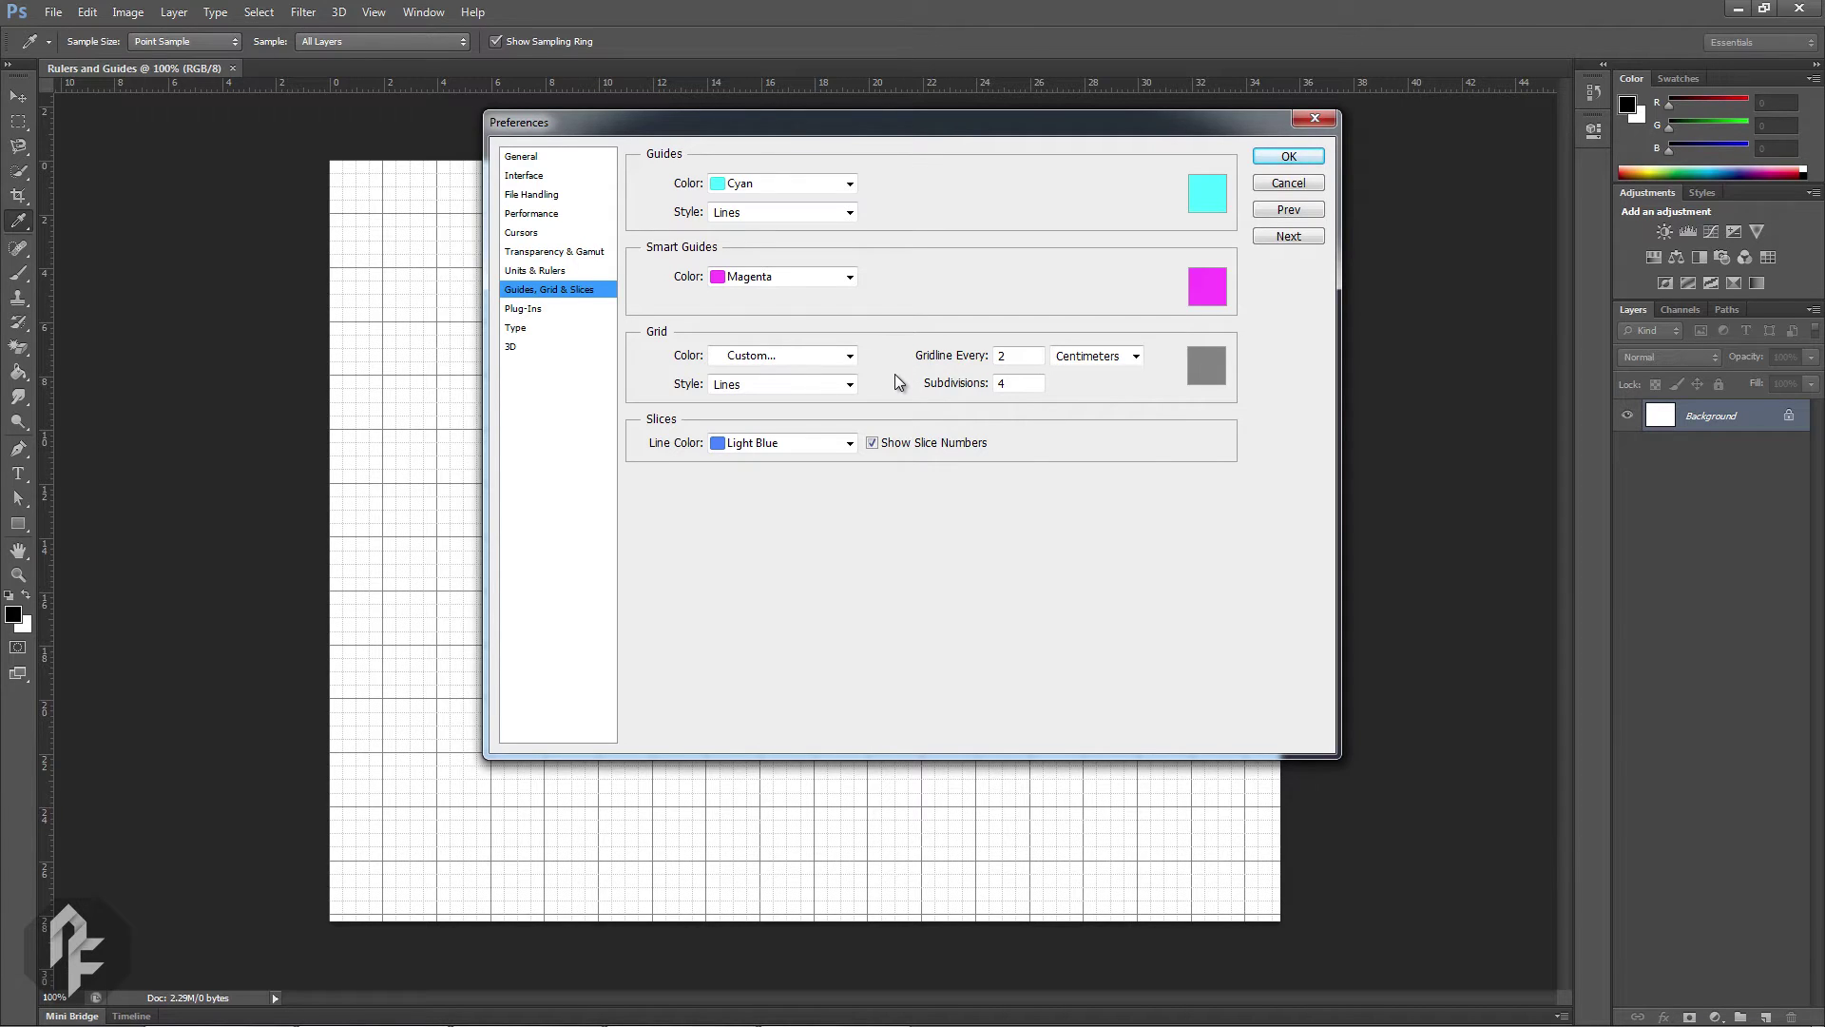
click(1261, 186)
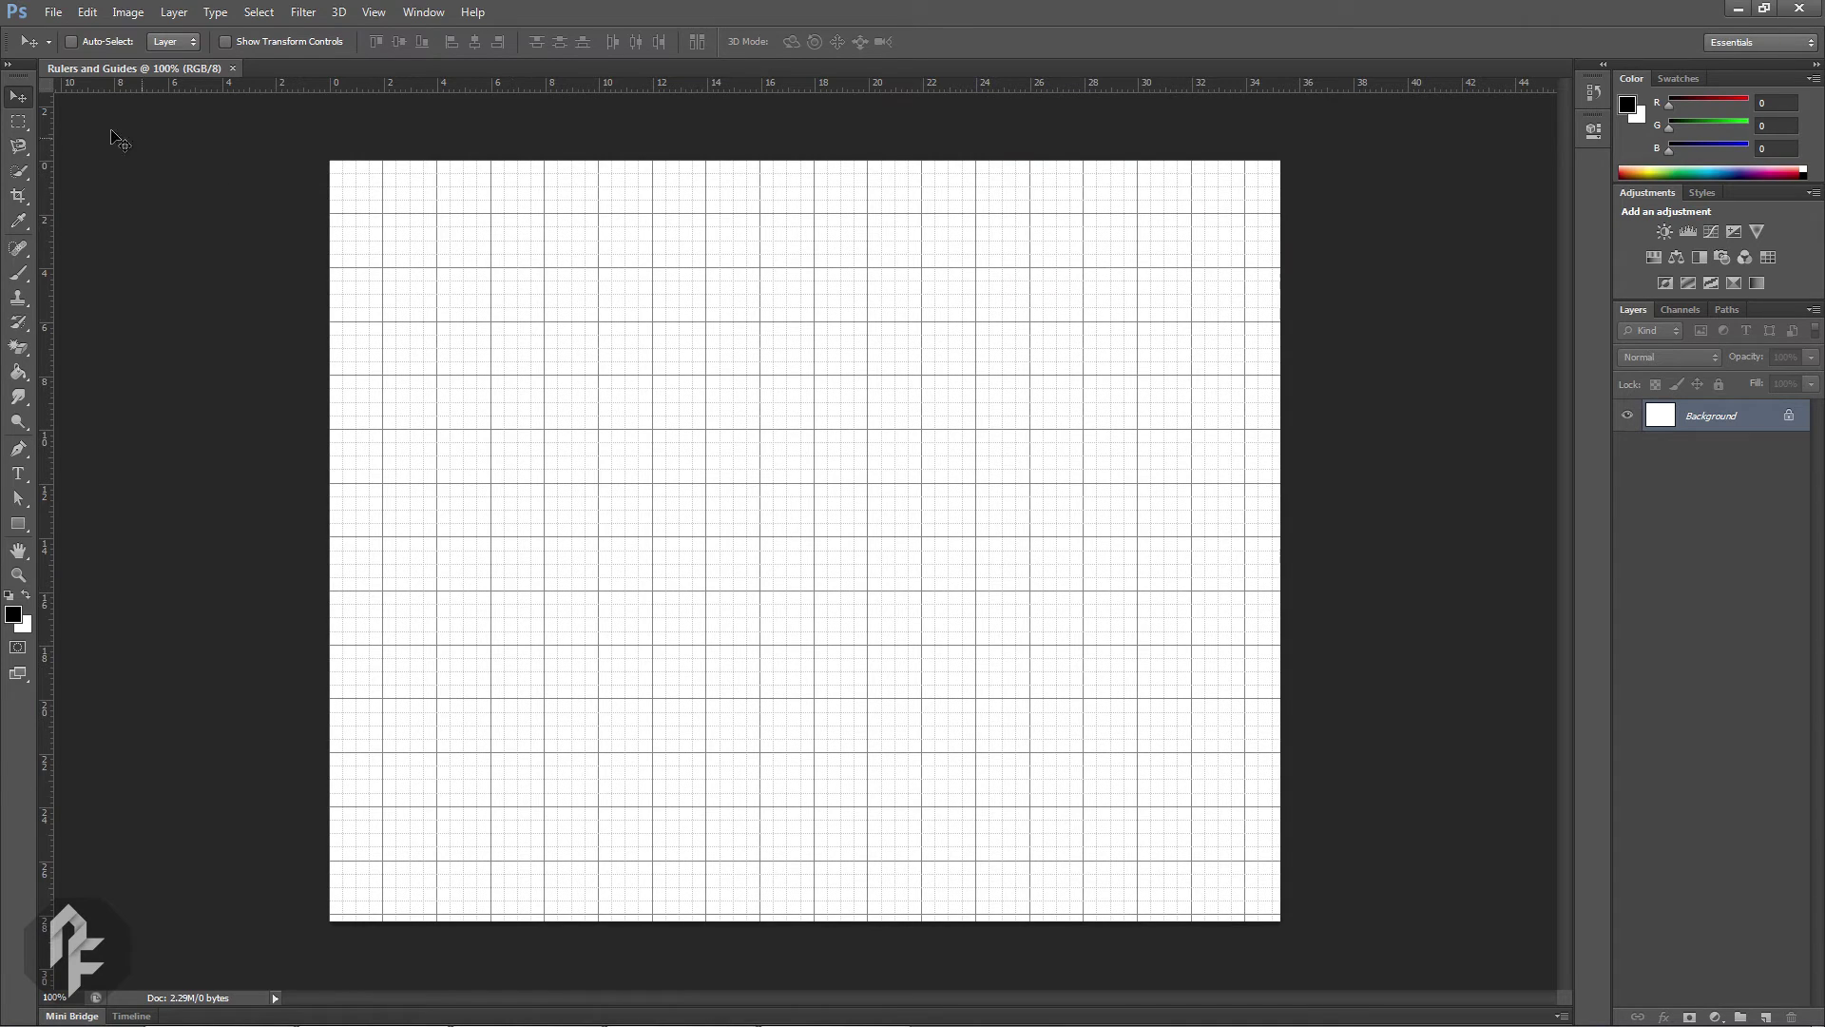
Reset the ruler zero point to the canvas corner, hide the grid, and add a horizontal guide near the top
drag(49, 87, 469, 287)
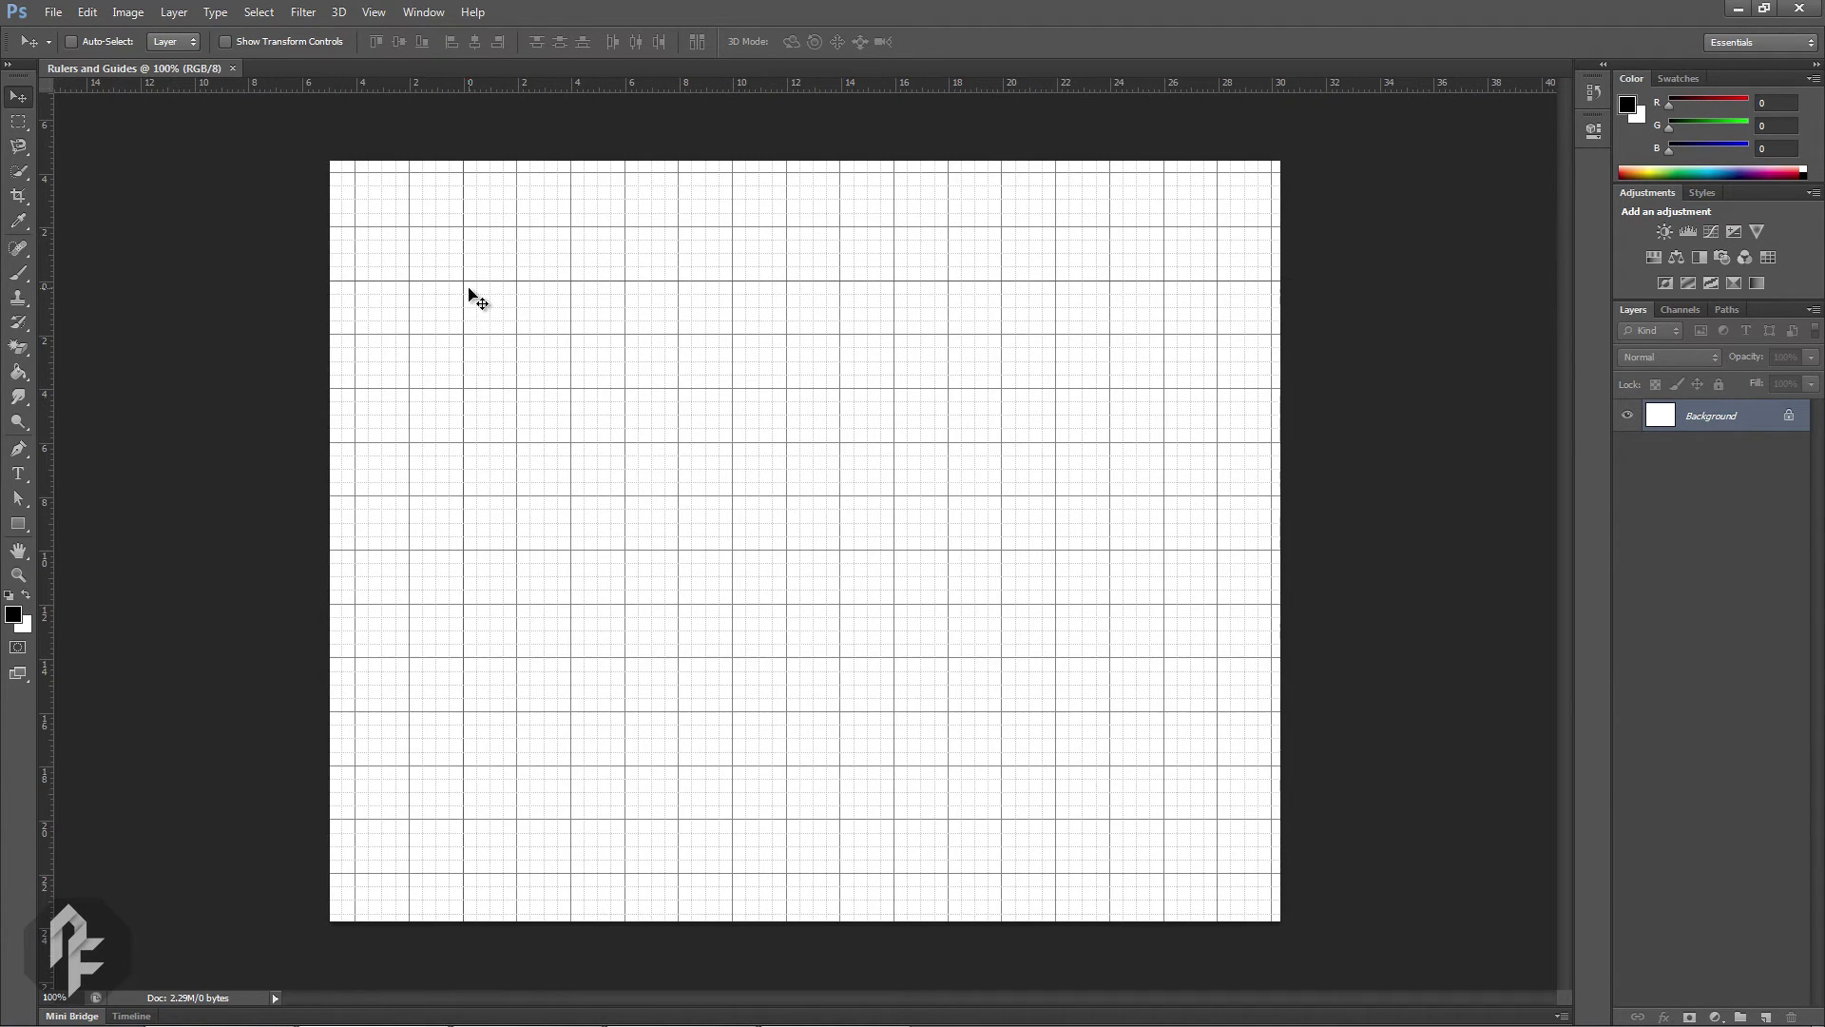
drag(47, 84, 669, 387)
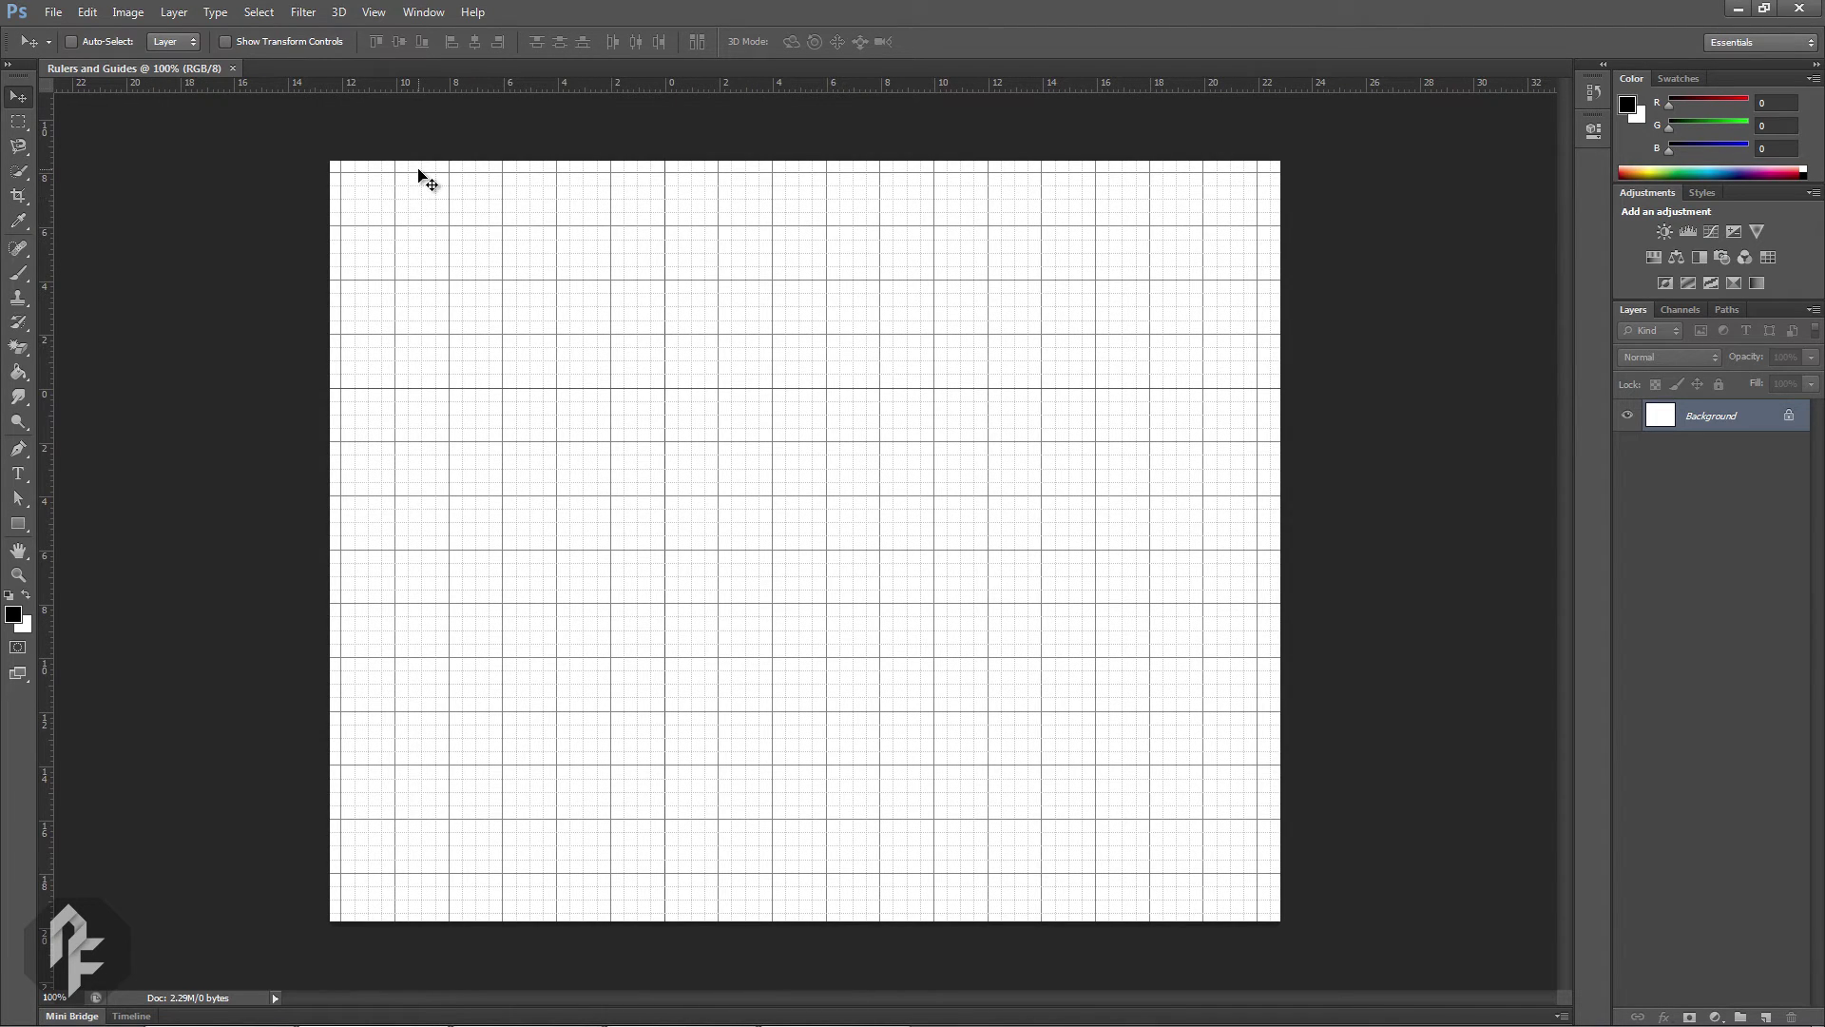
double_click(50, 82)
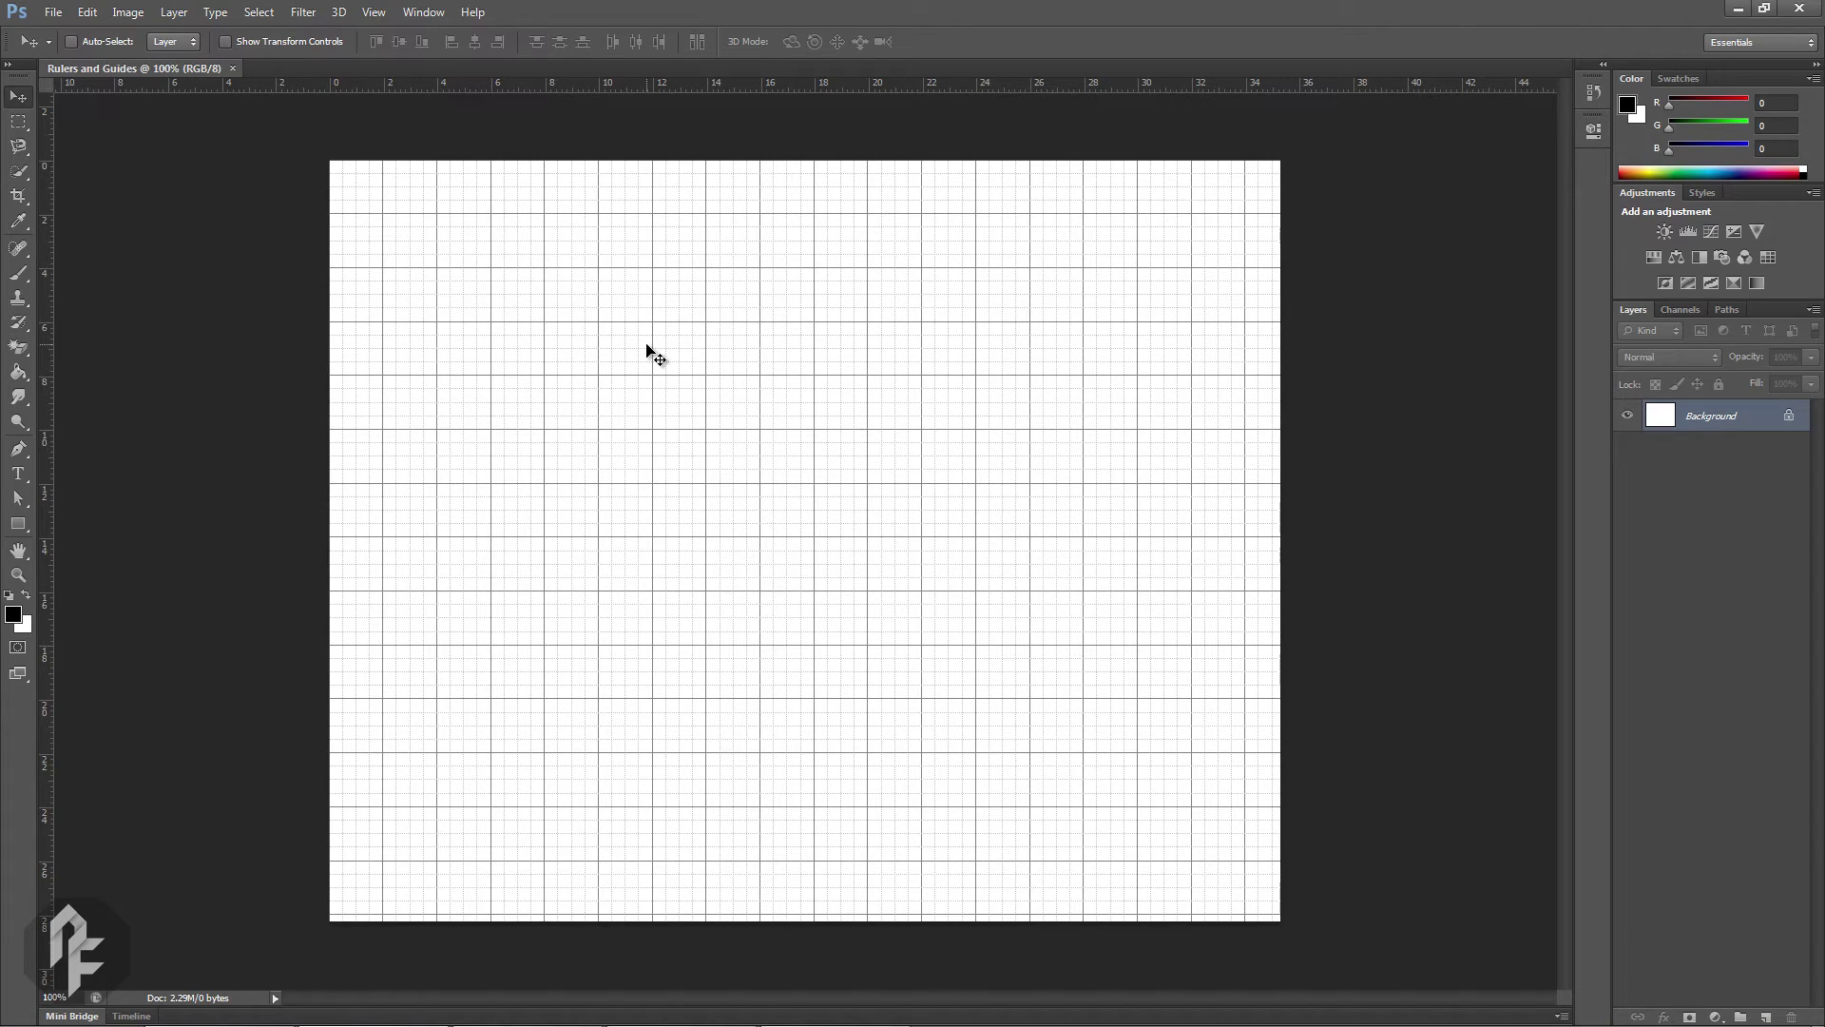
key(ctrl+apostrophe)
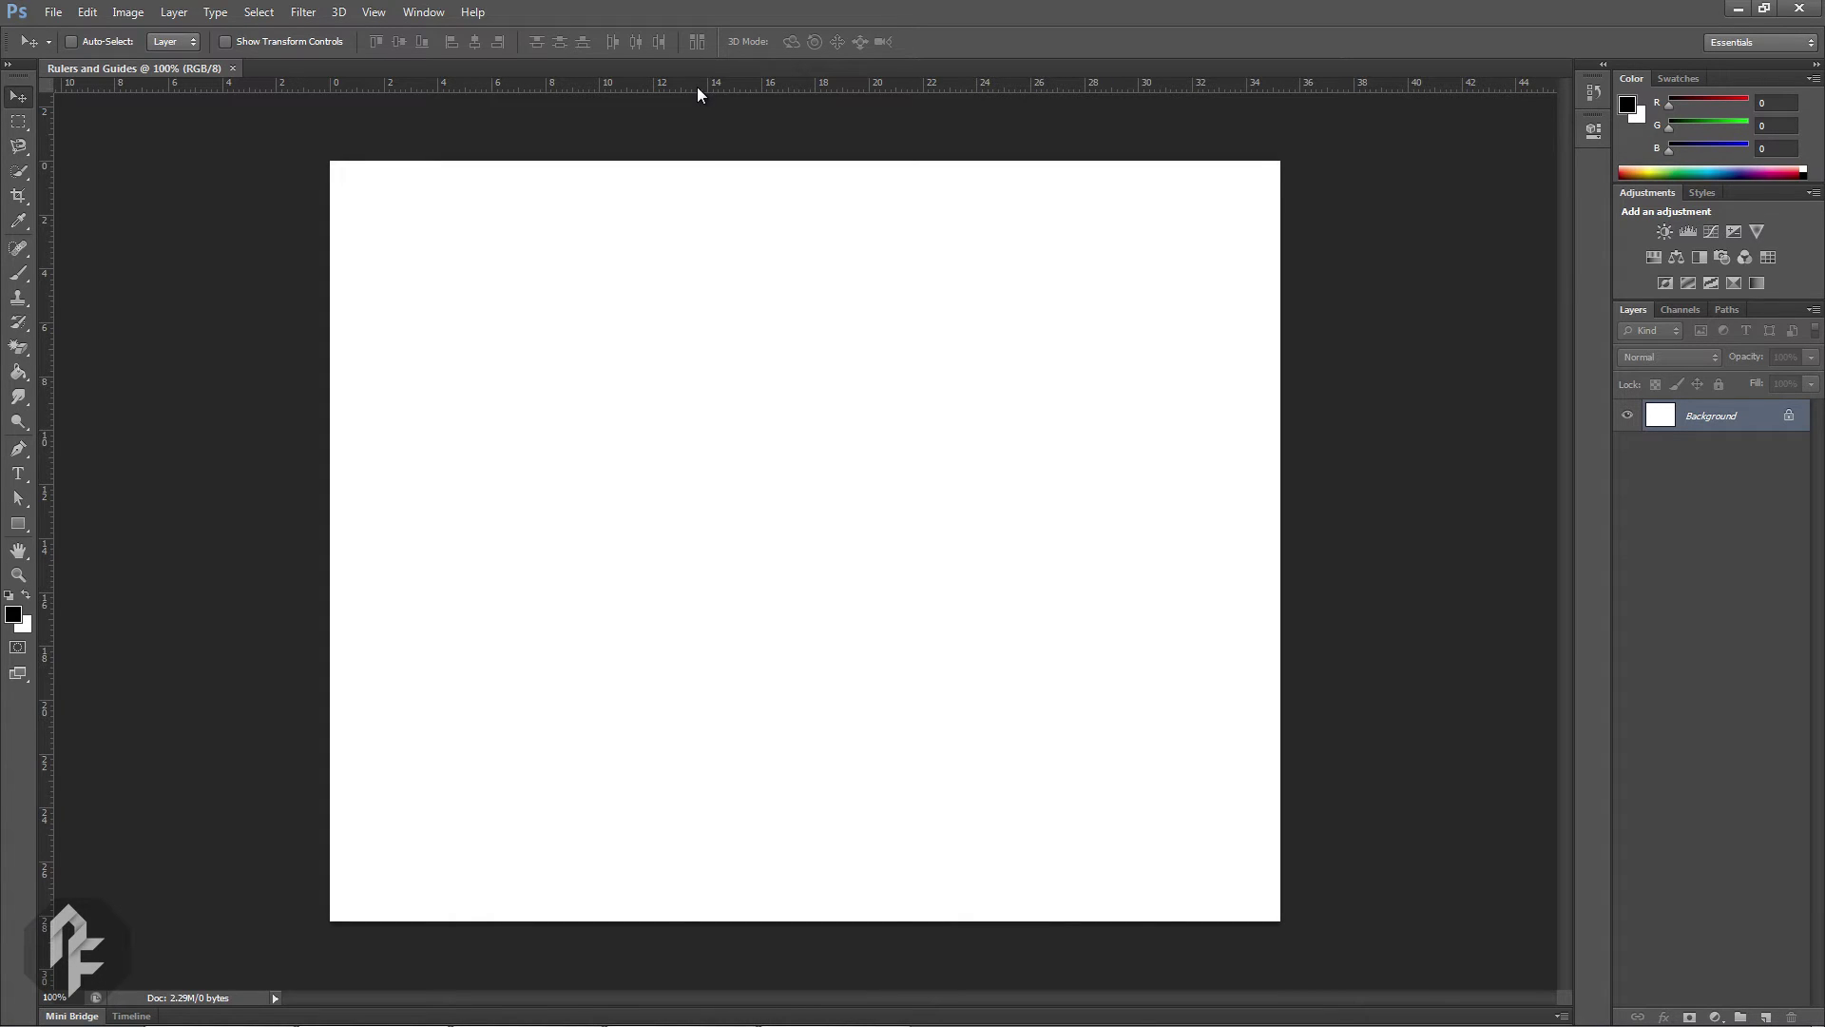
drag(698, 87, 788, 315)
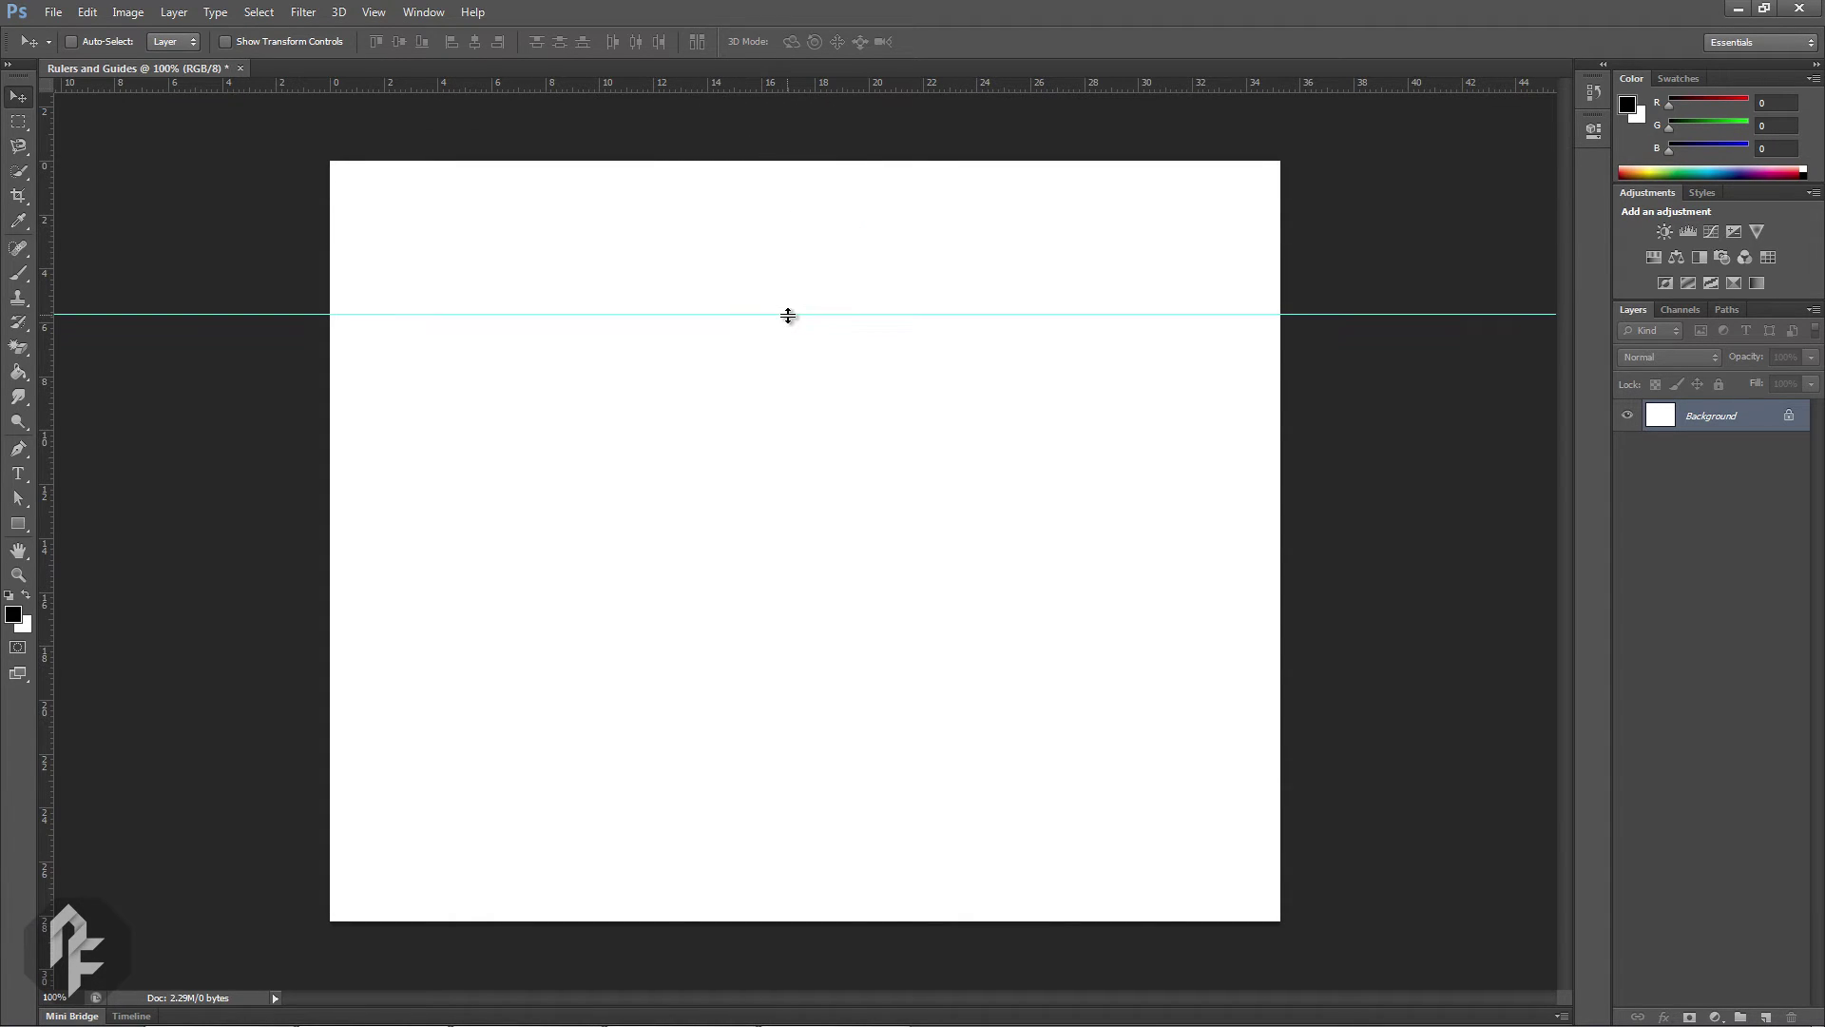
Add horizontal guides at 19.01 cm, mid-canvas and 2.00 cm, plus vertical guides at 16.33 cm and right of centre
drag(745, 88, 778, 737)
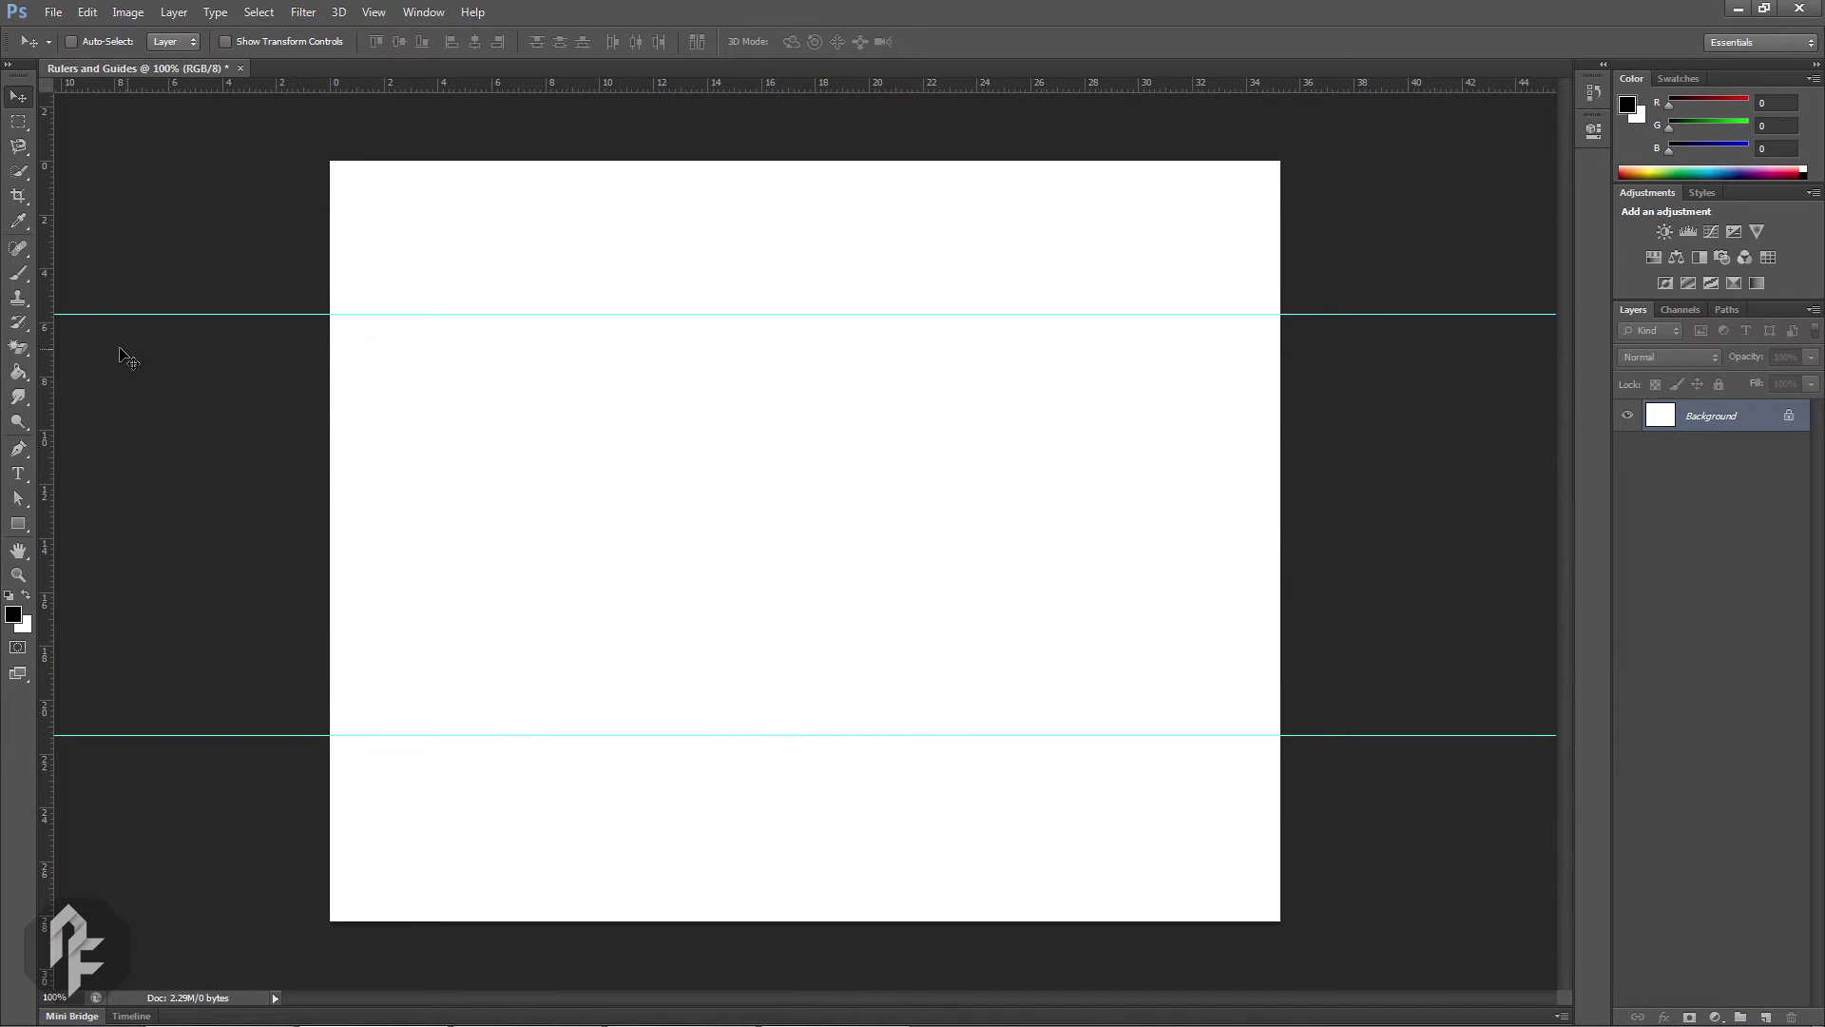
drag(48, 348, 771, 482)
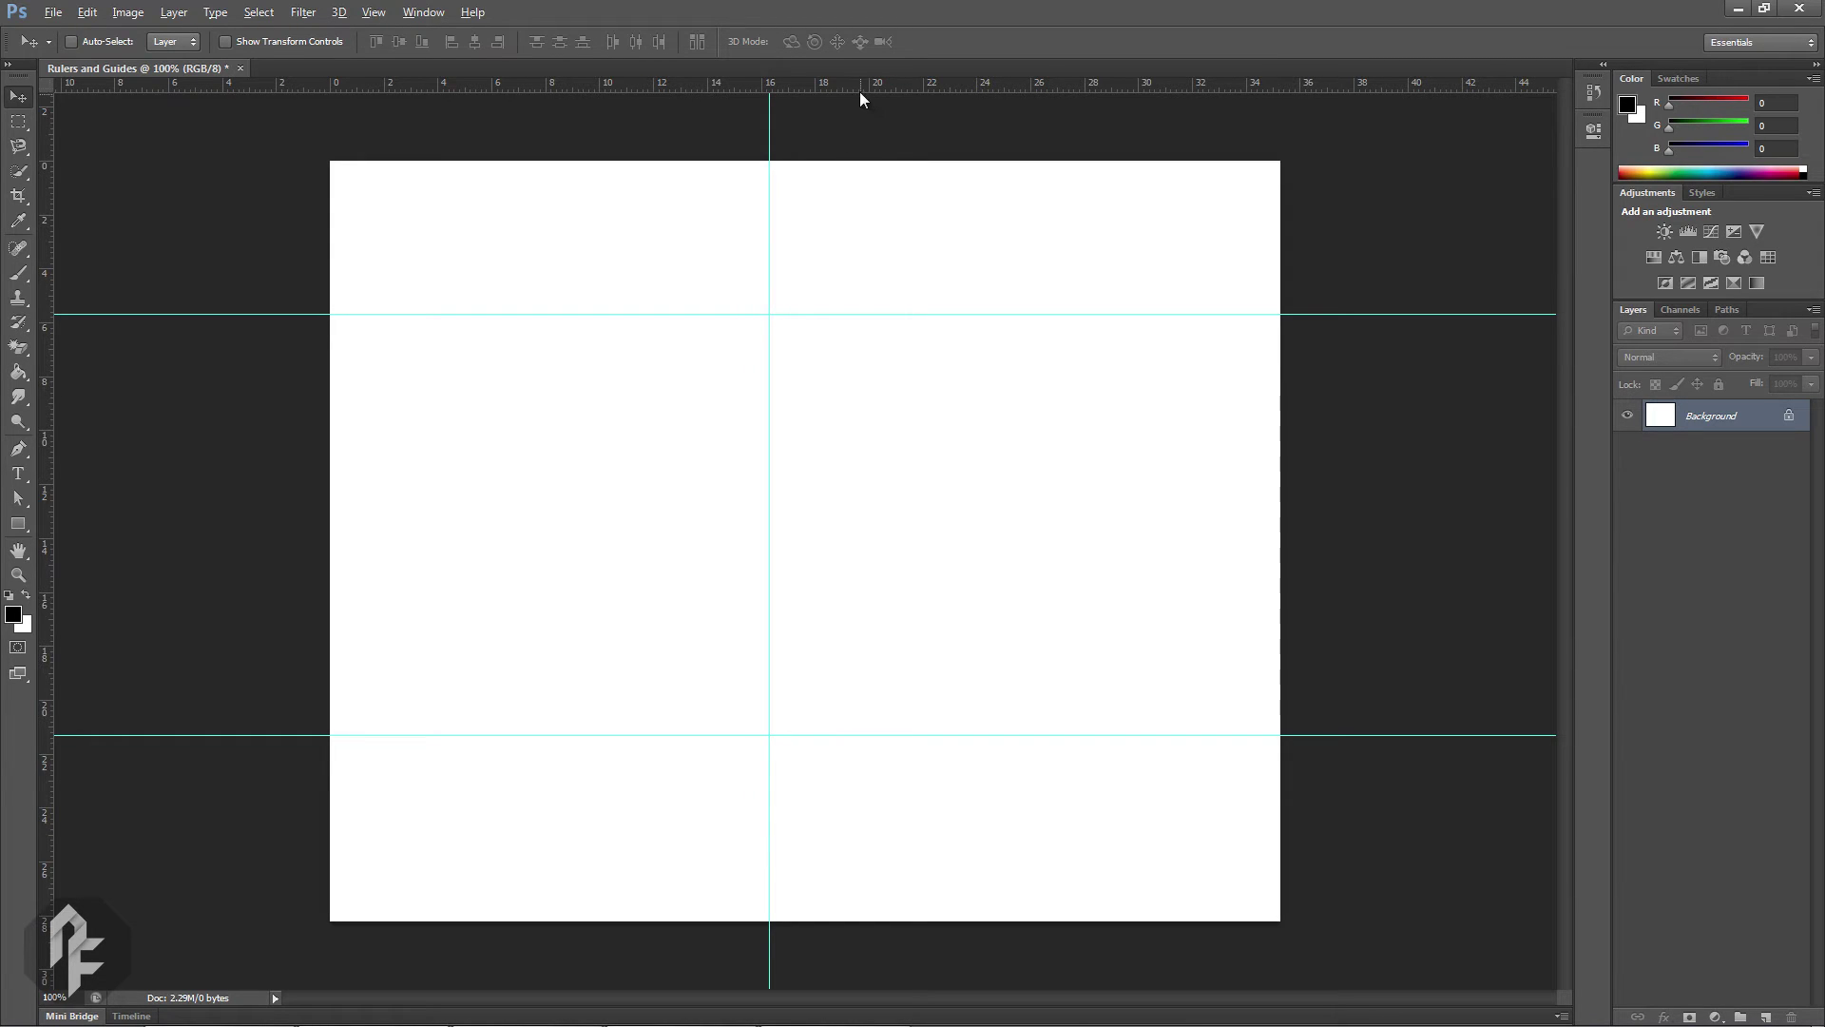
drag(860, 83, 1065, 460)
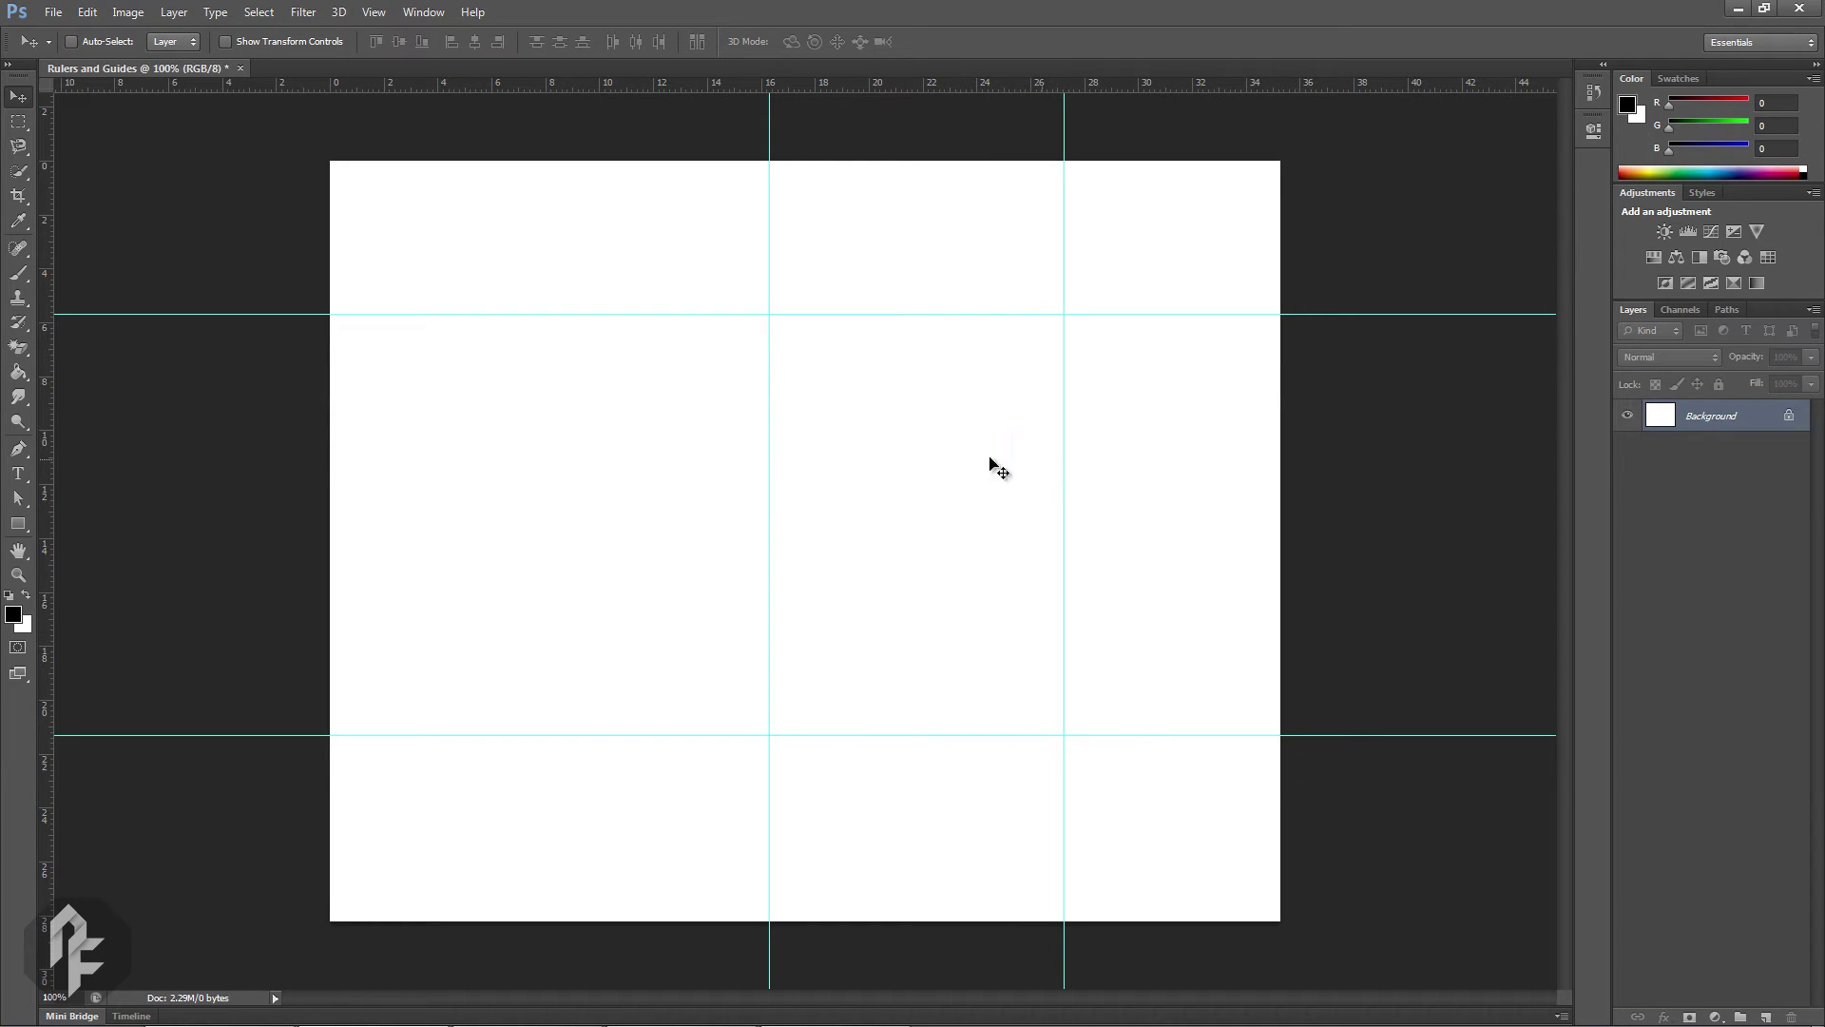
drag(42, 463, 412, 505)
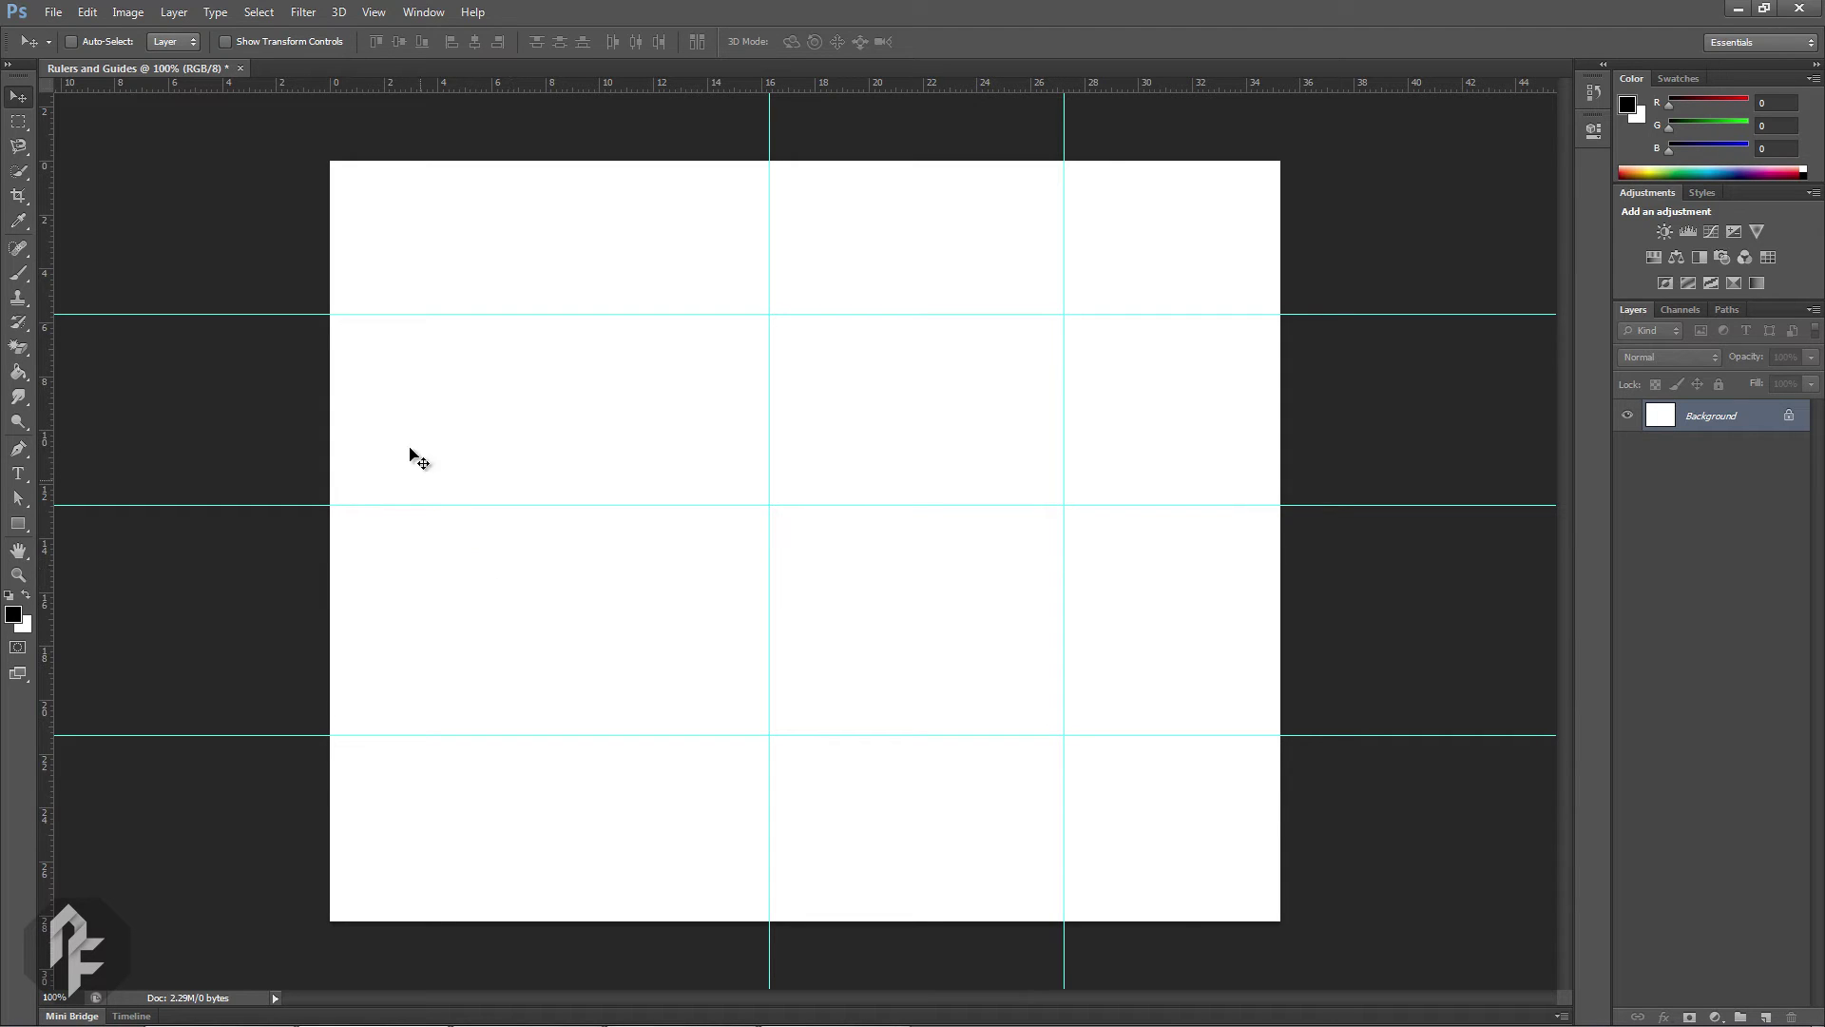
drag(426, 88, 442, 217)
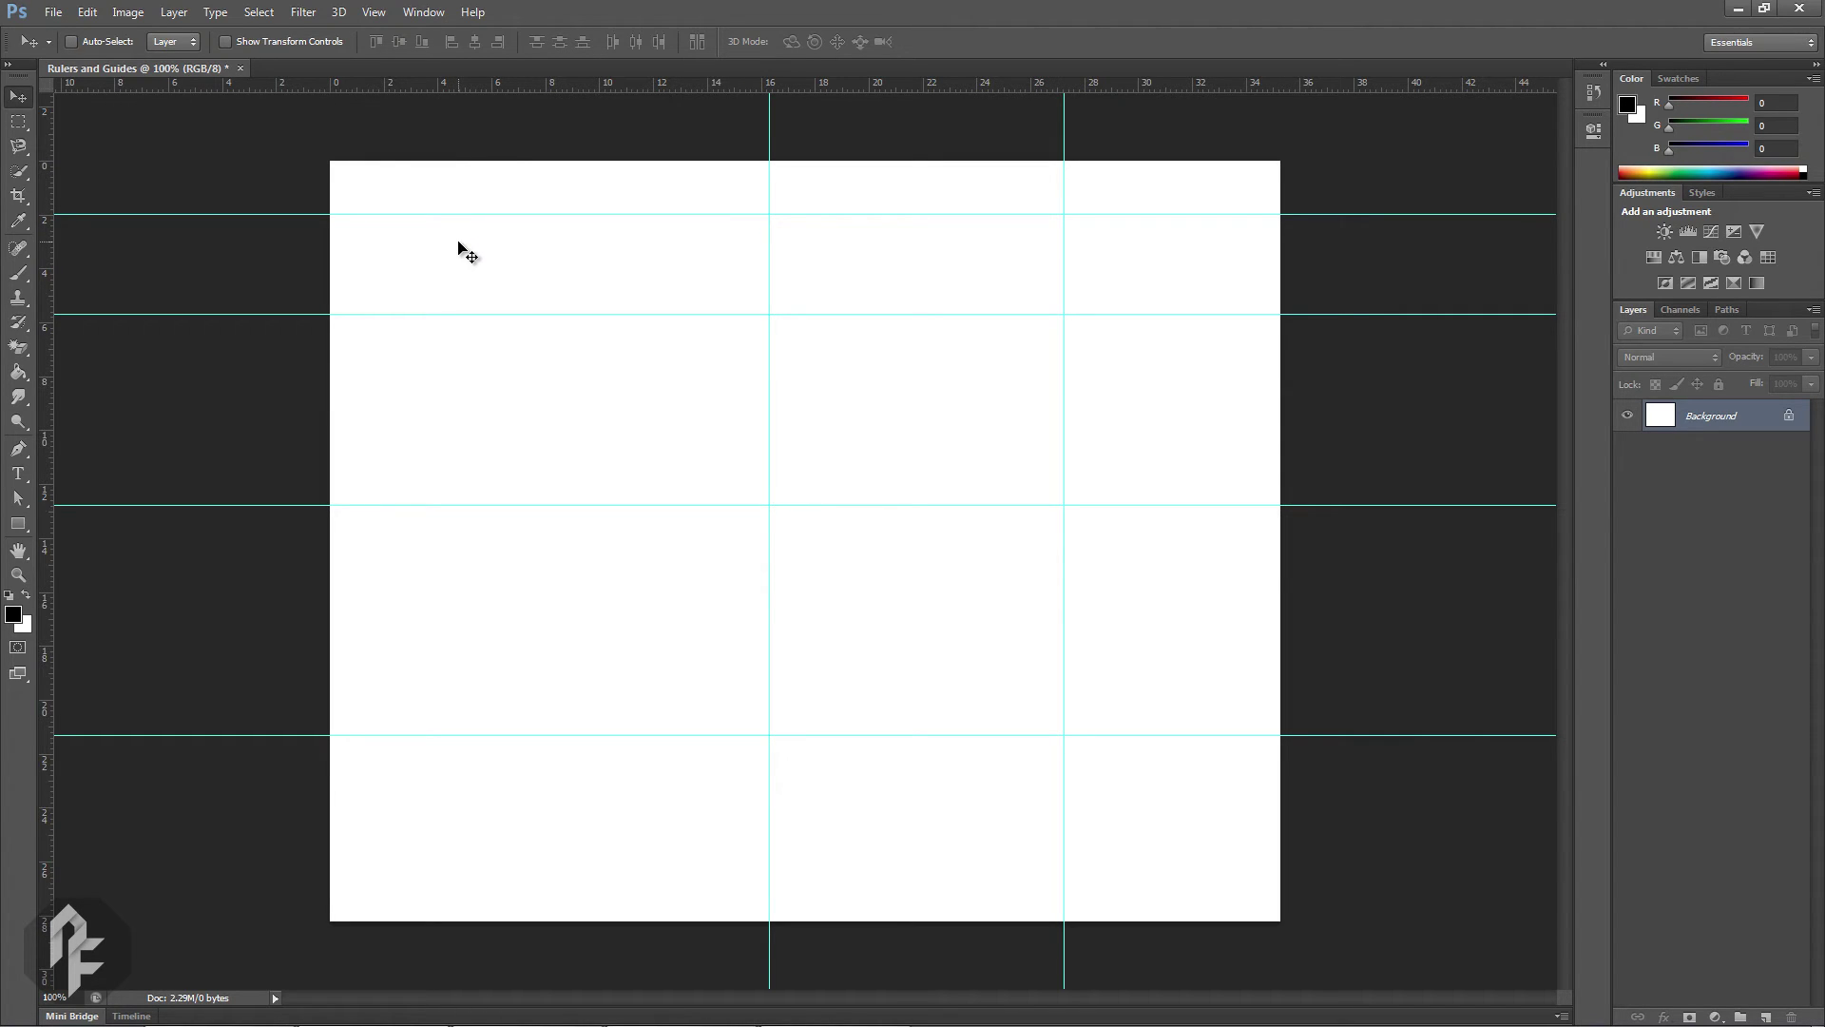
Create a vertical guide at position 100 px through the New Guide dialog
click(376, 12)
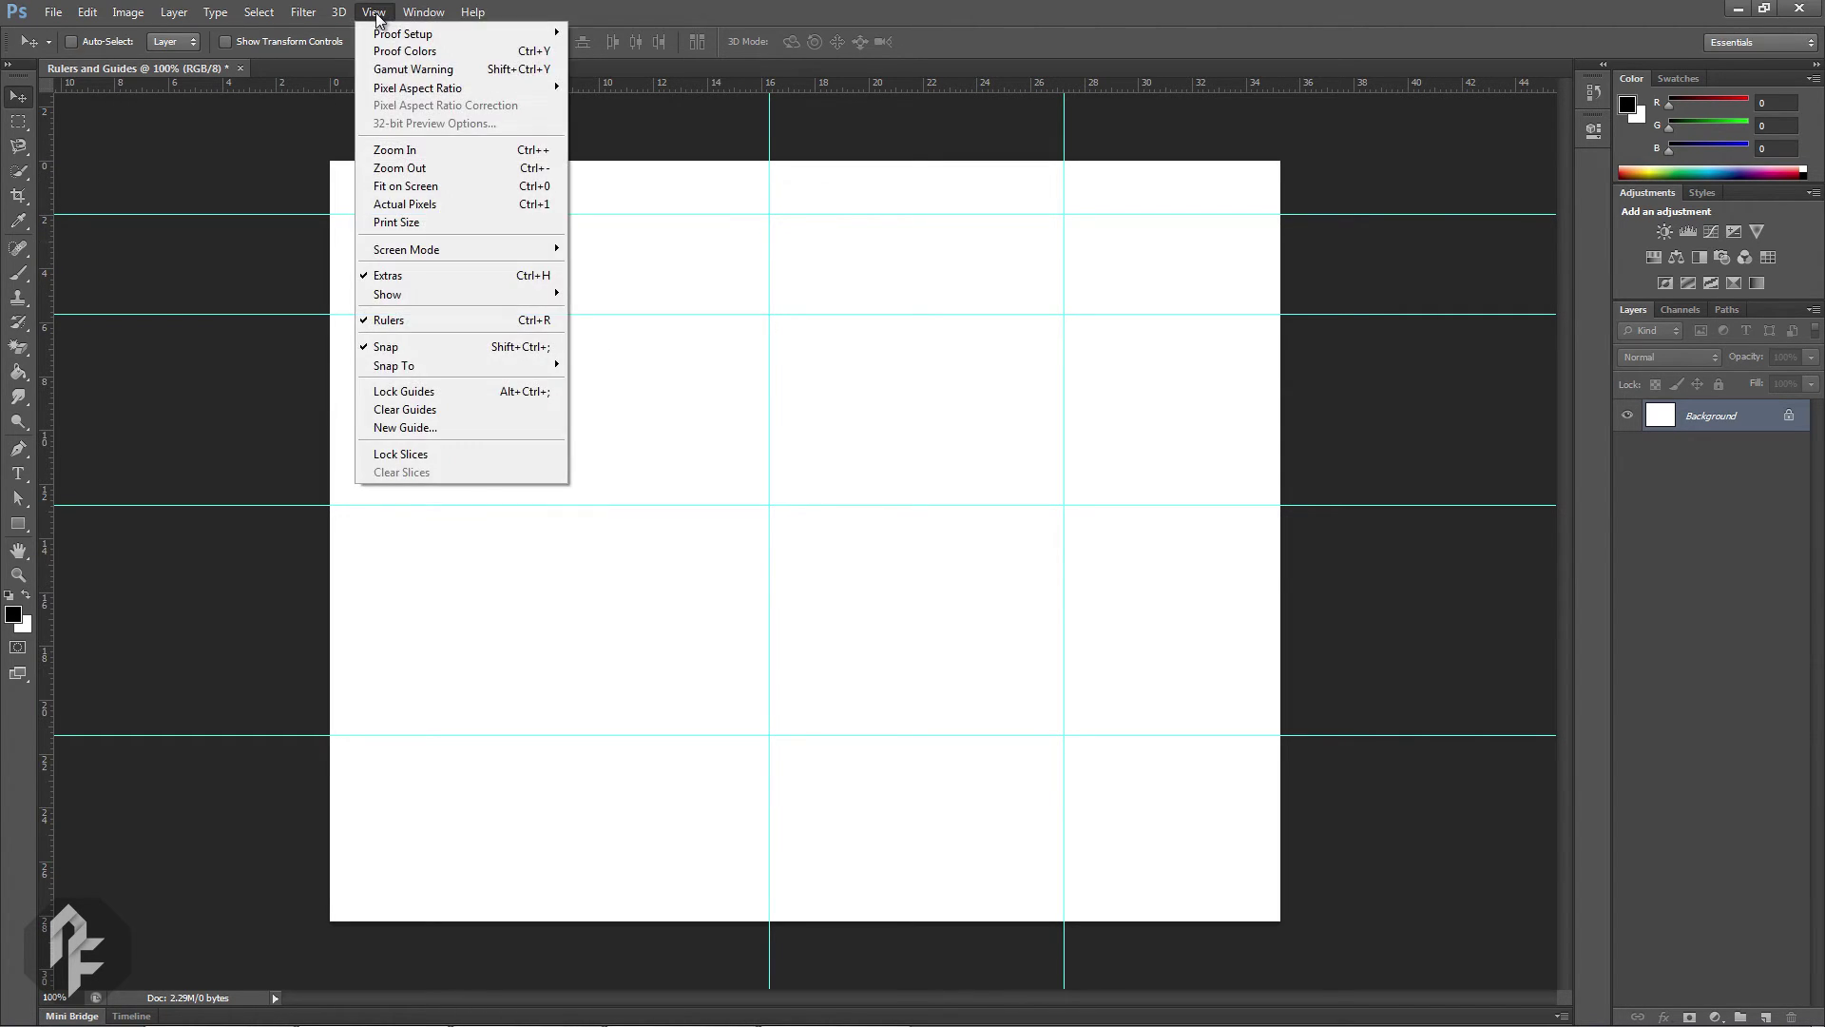
click(499, 425)
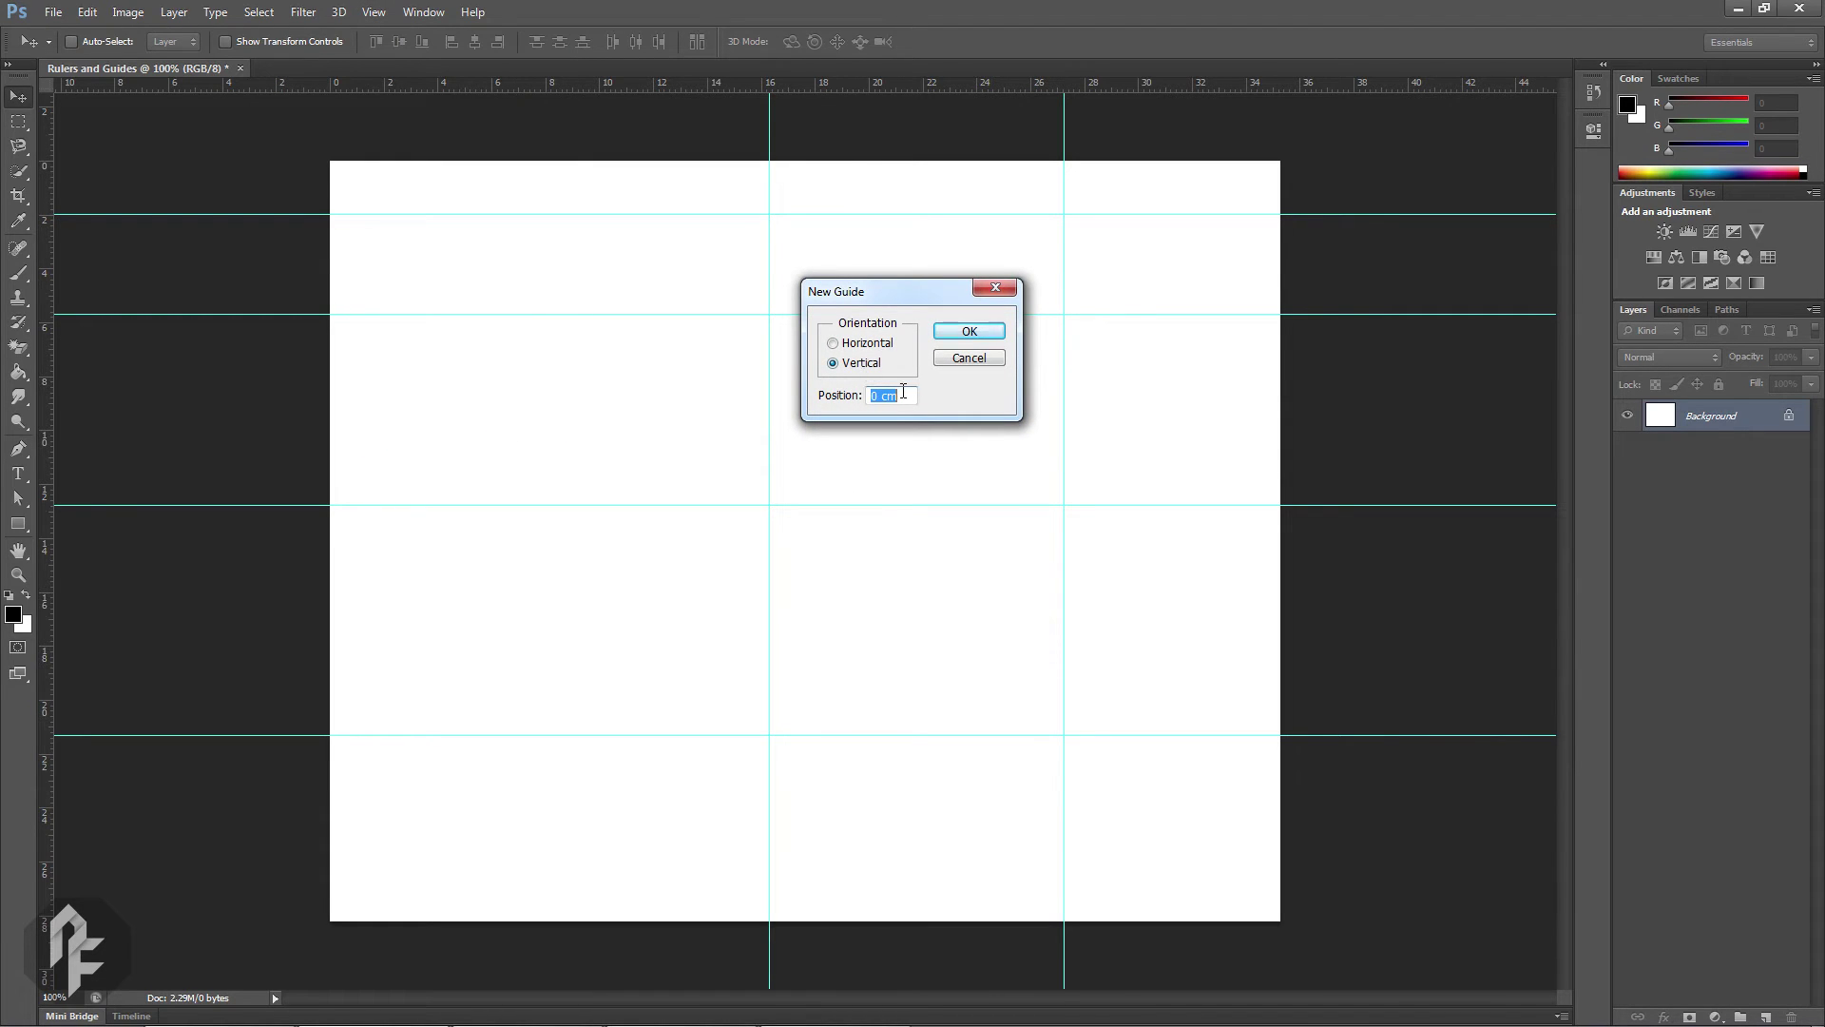
text(100px)
click(969, 331)
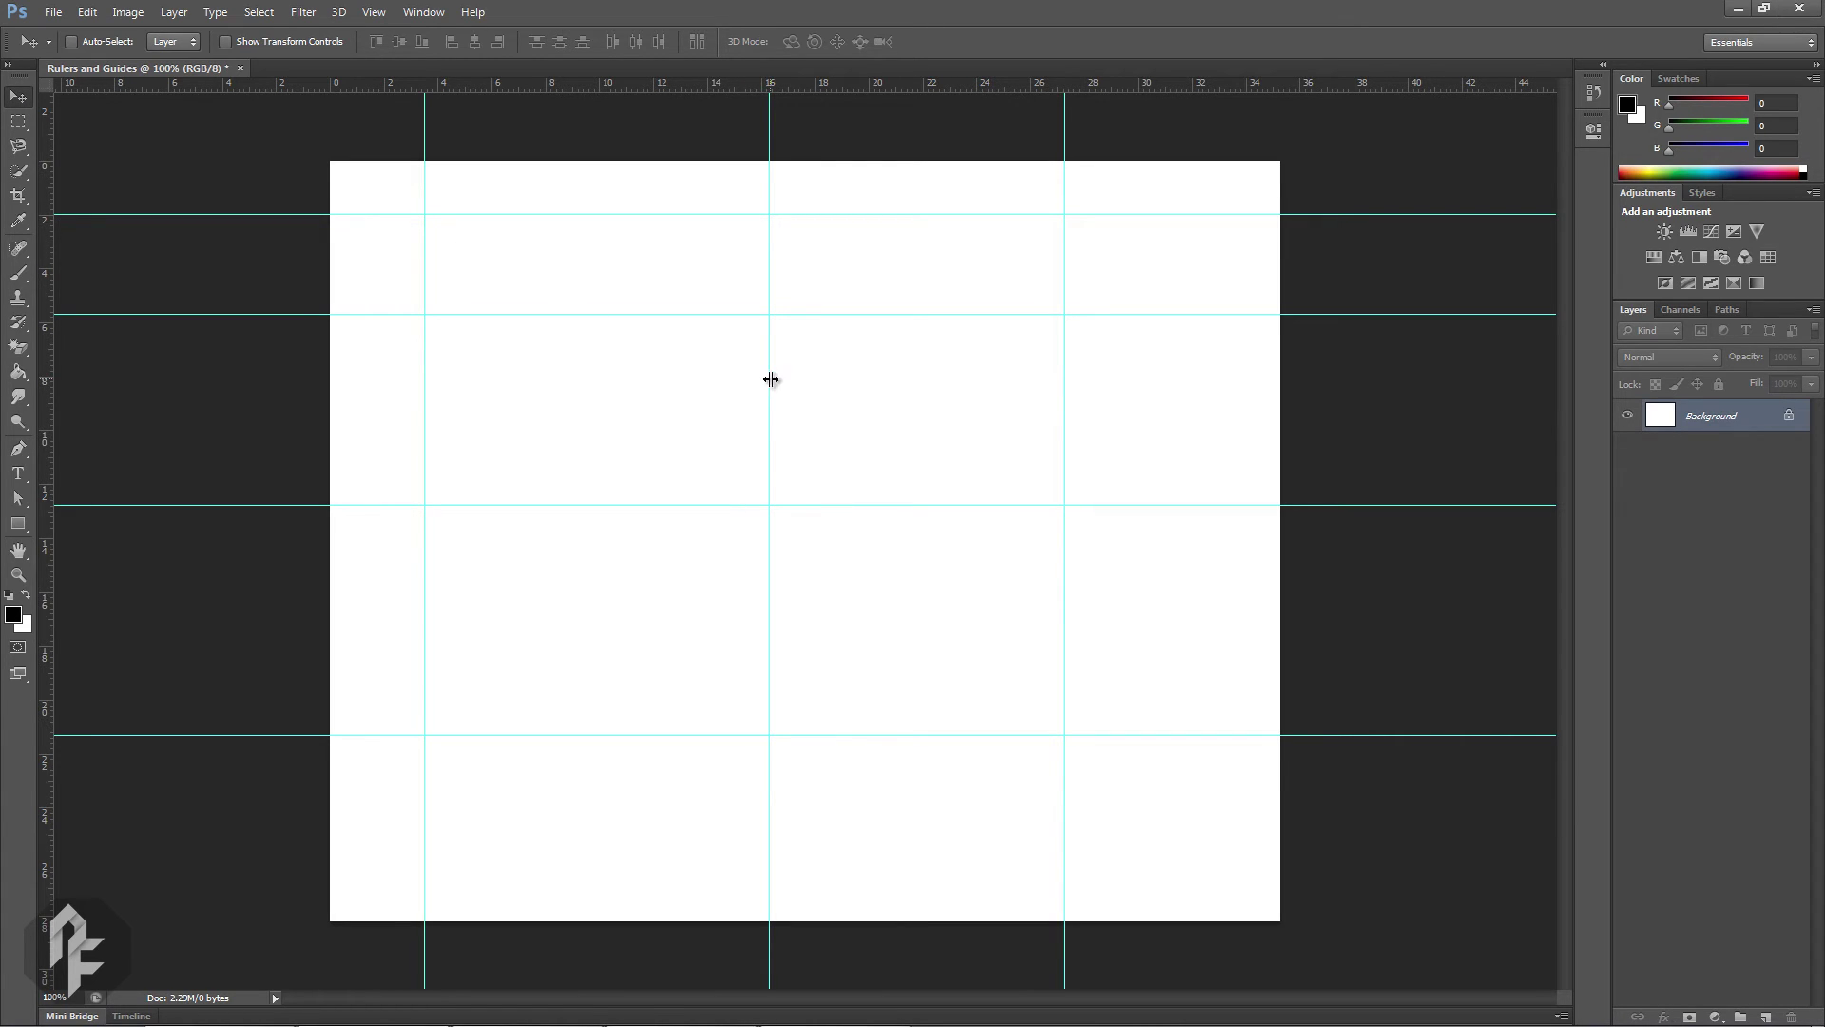
Nudge the centre and left vertical guides, flip two horizontal guides vertical, and delete the leftmost and top guides
drag(771, 379, 821, 384)
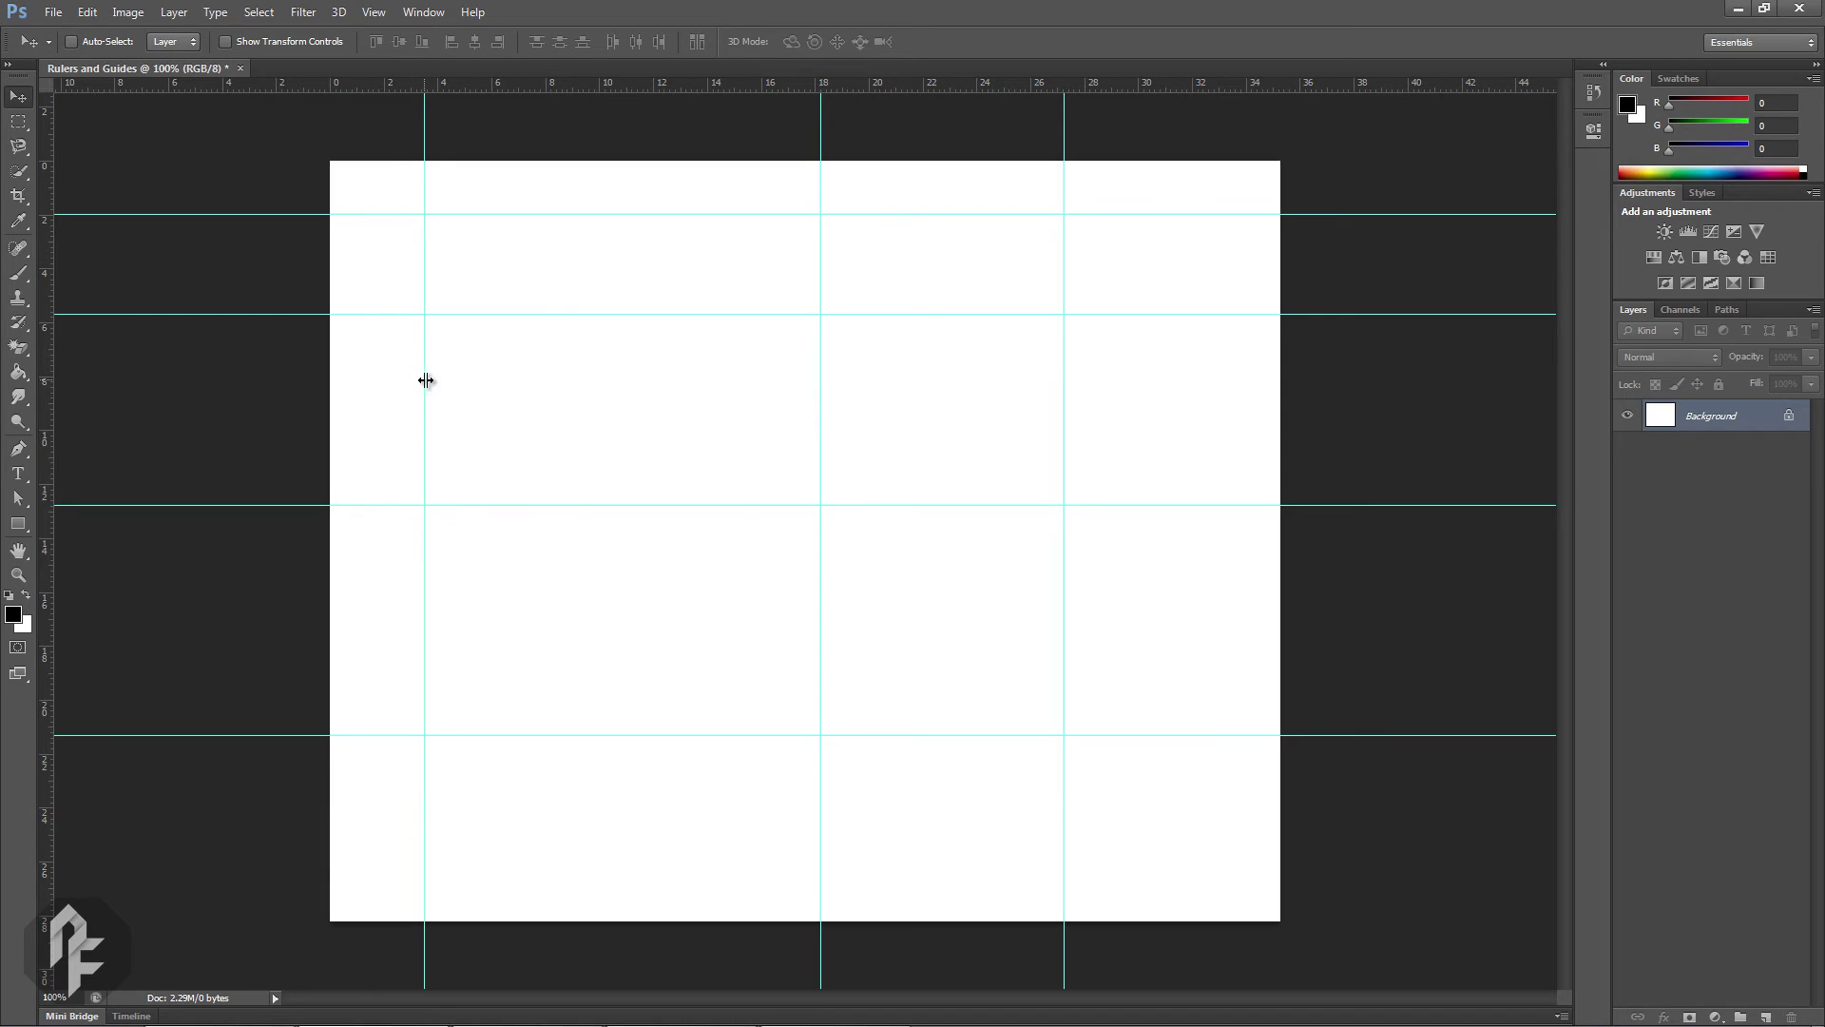
drag(426, 381, 617, 408)
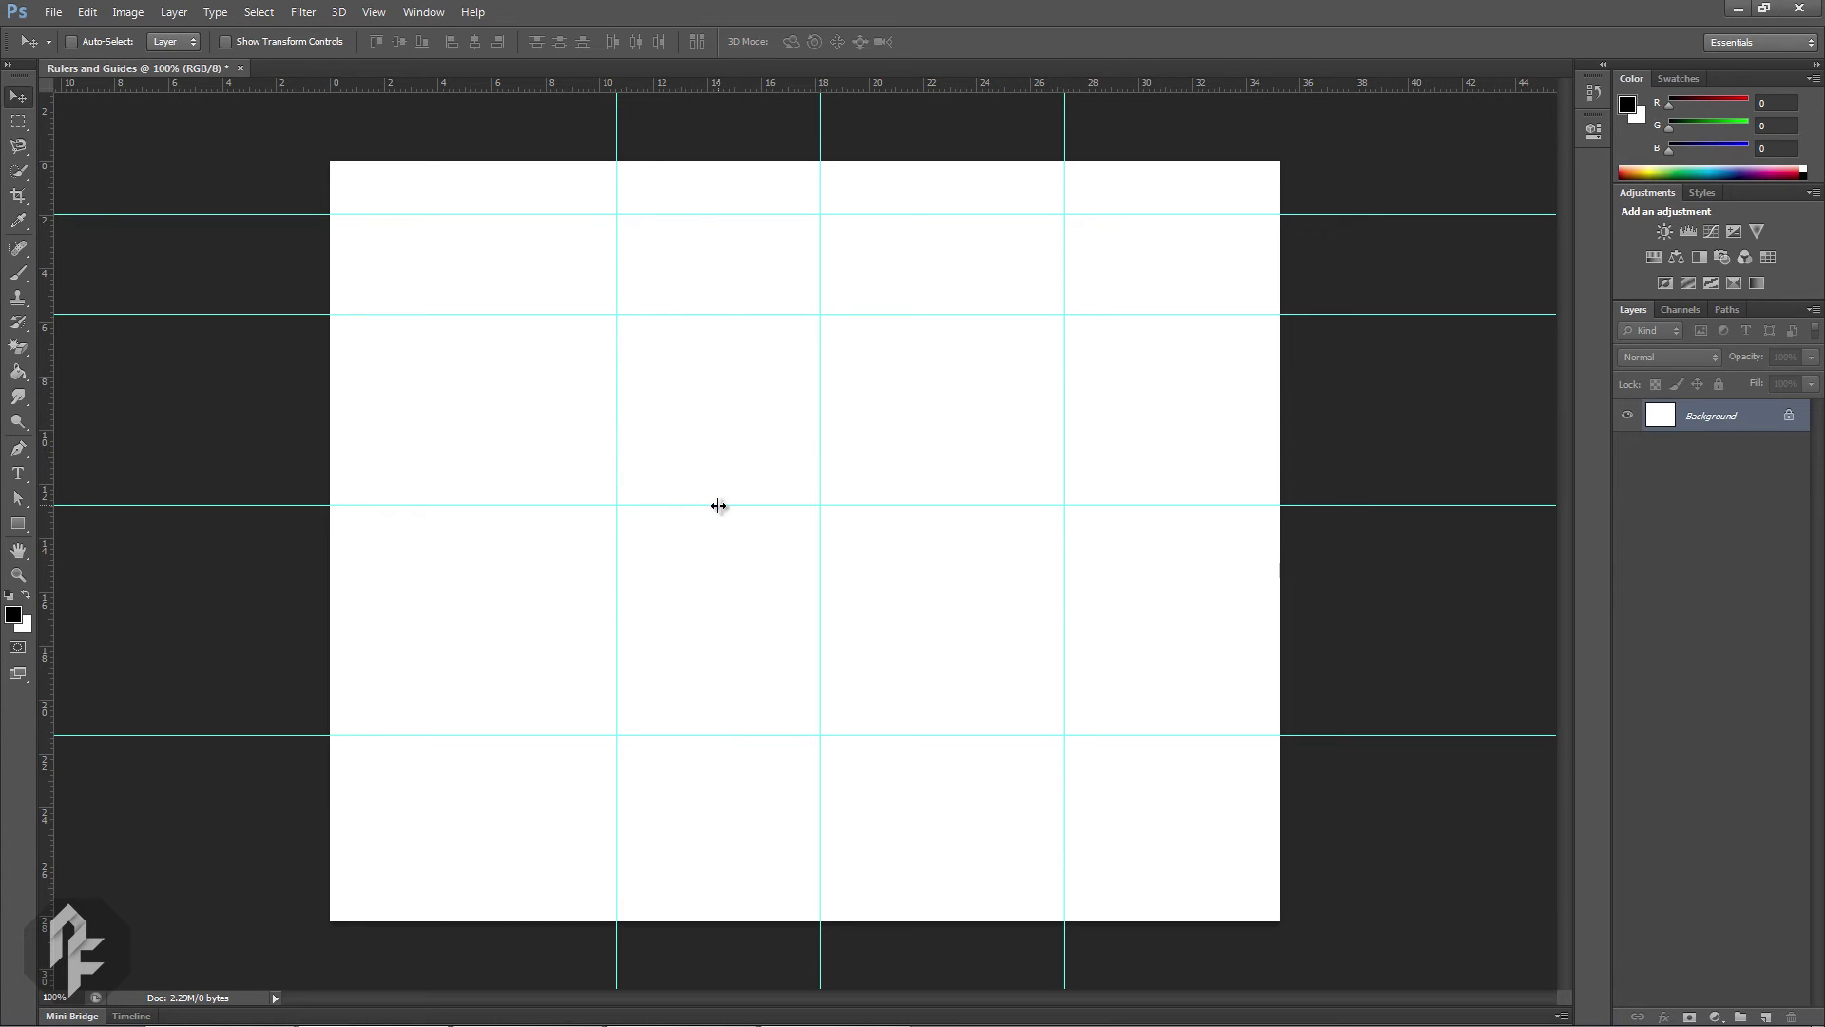
drag(719, 505, 725, 490)
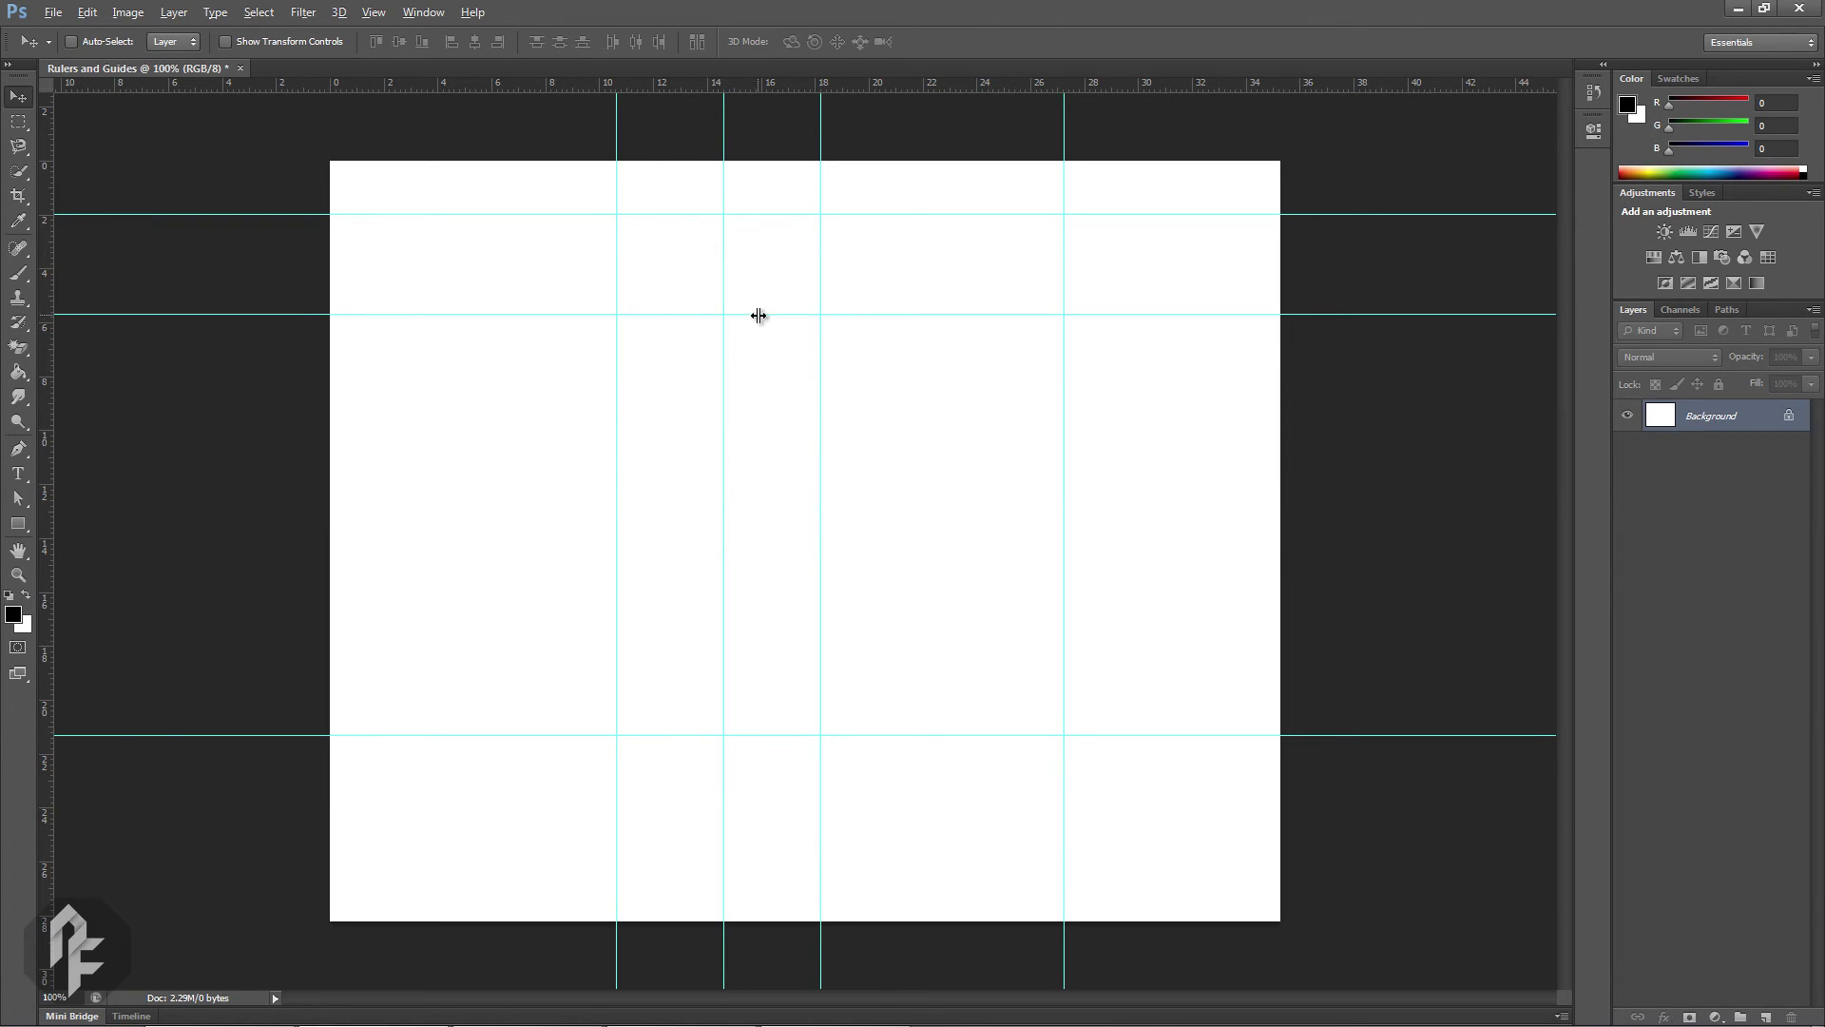
drag(758, 315, 958, 386)
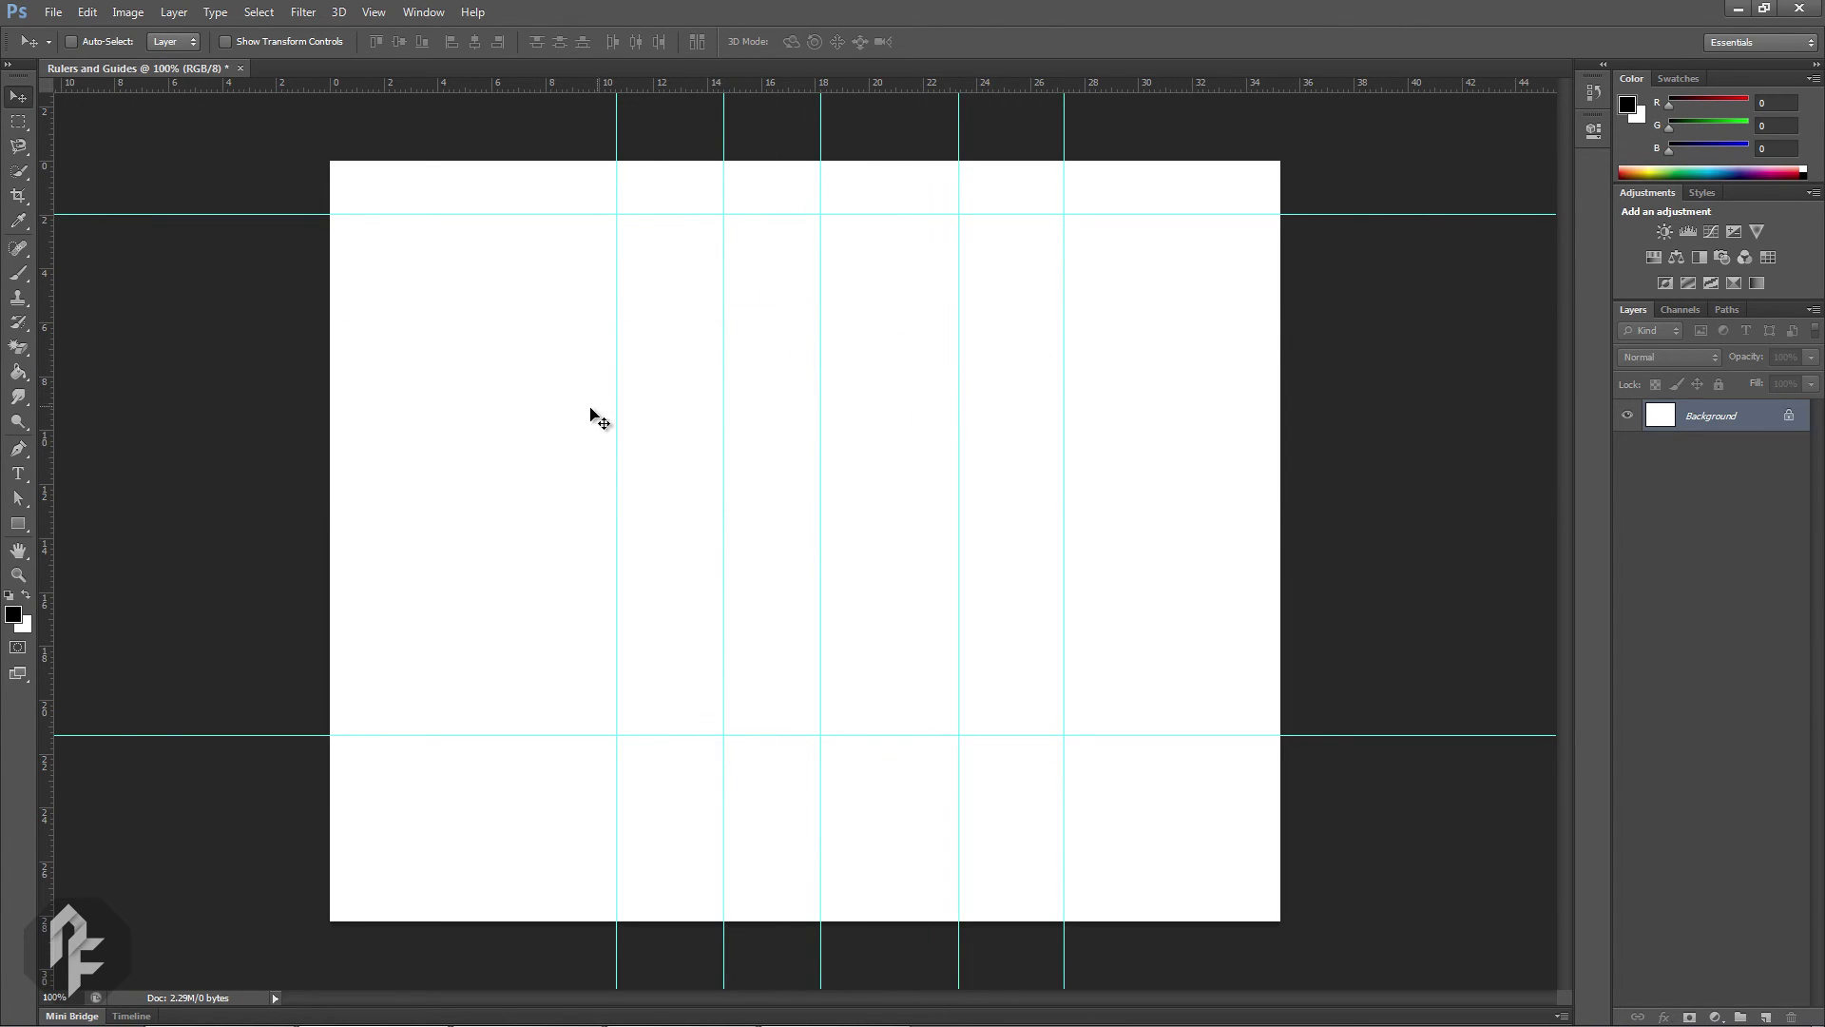
drag(616, 409, 28, 375)
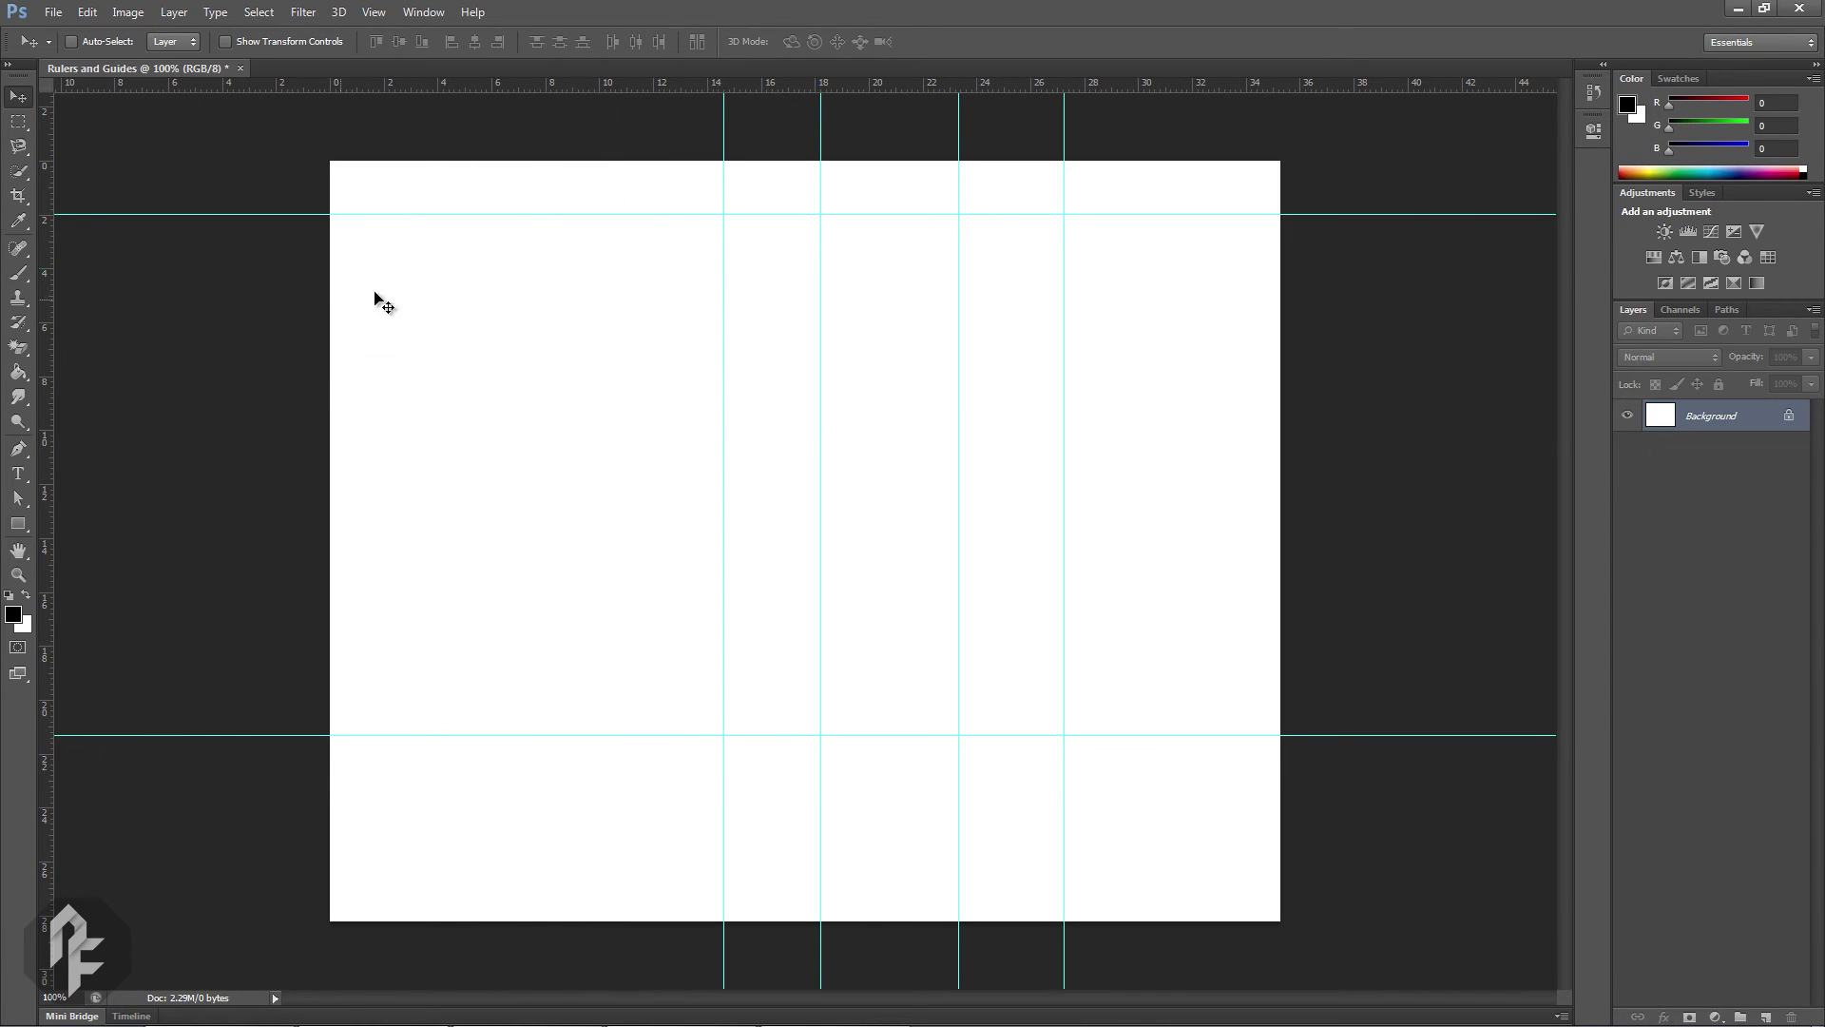
drag(517, 215, 565, 81)
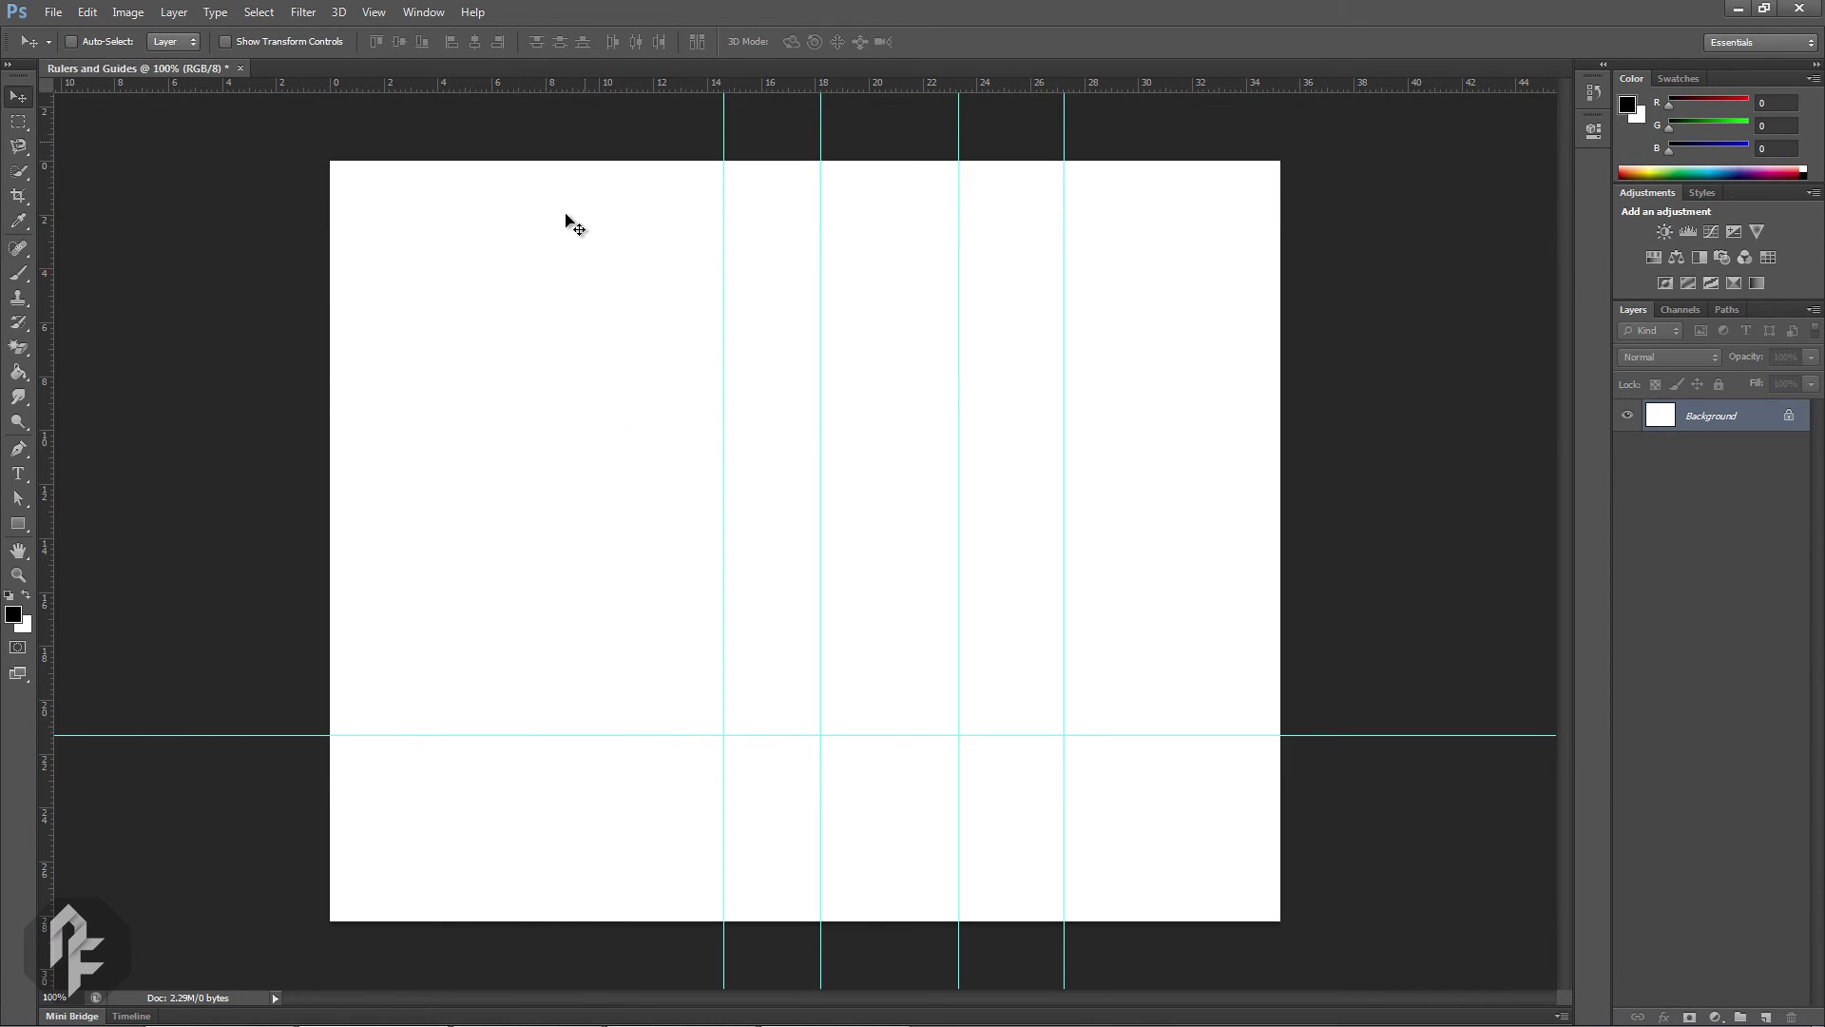
Clear all guides, add one horizontal guide in the upper half, and toggle guide visibility
click(374, 12)
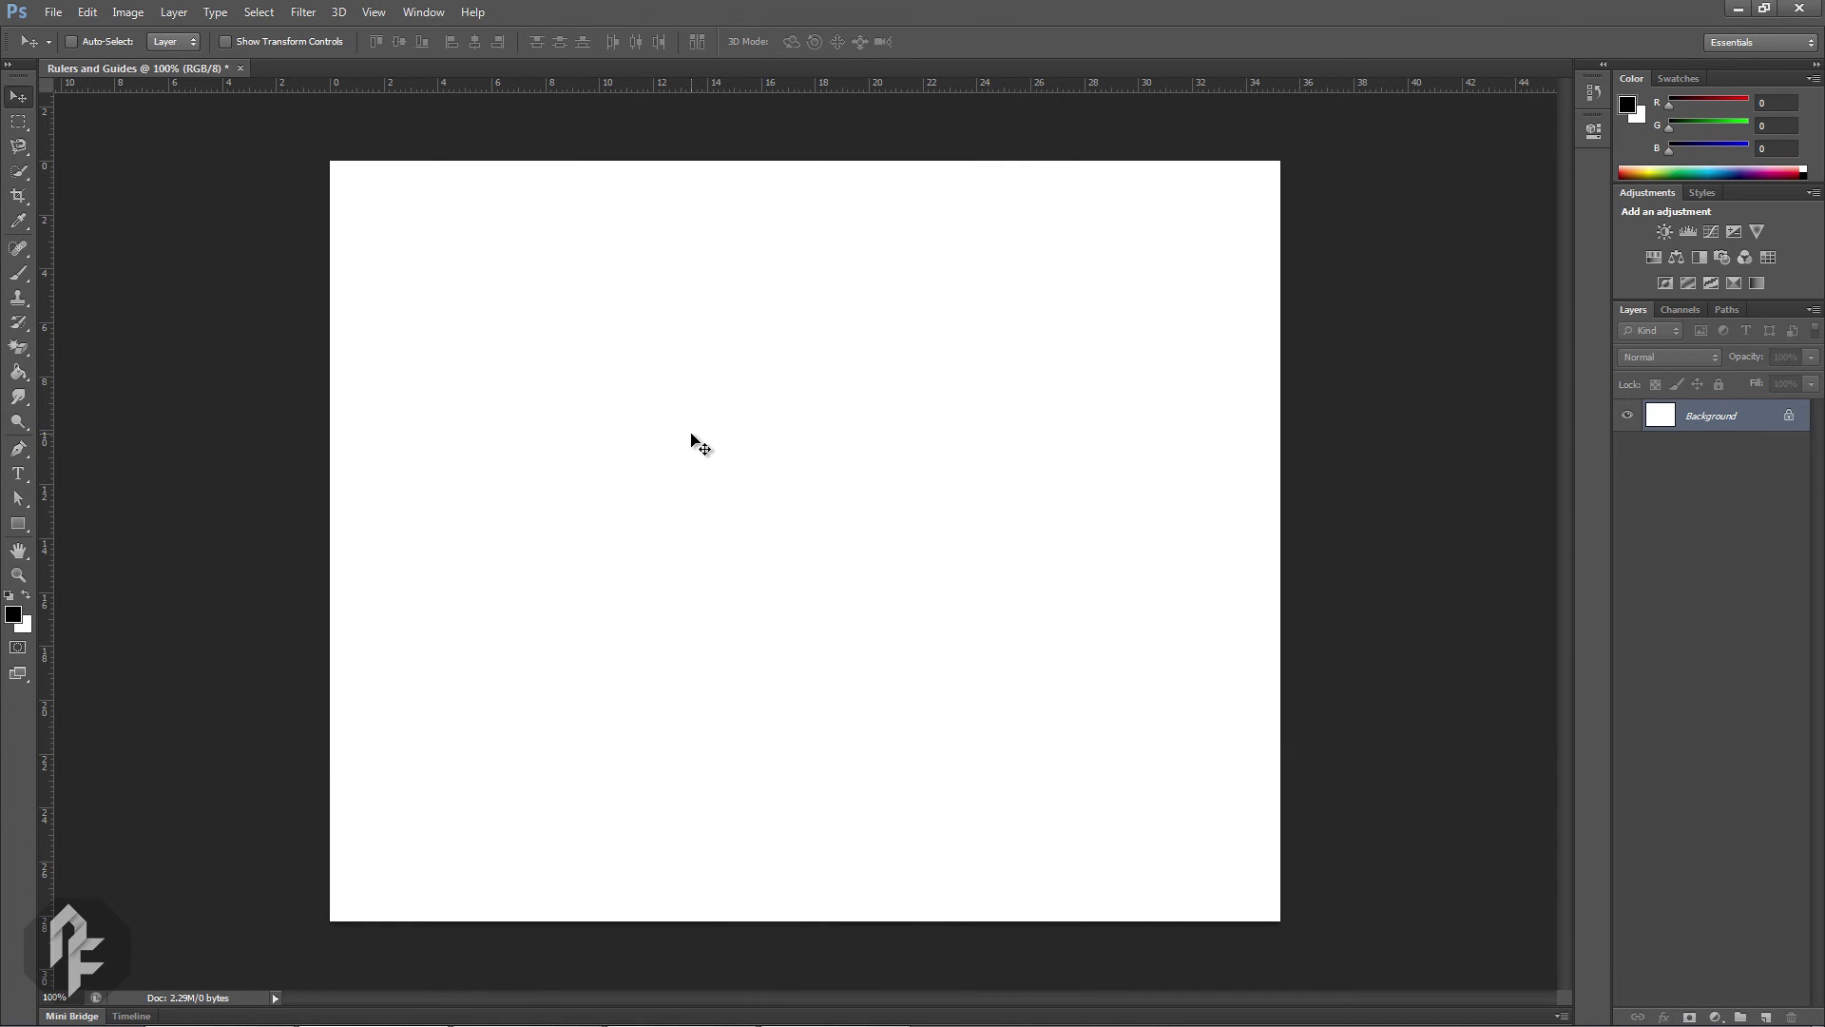
drag(668, 101, 742, 385)
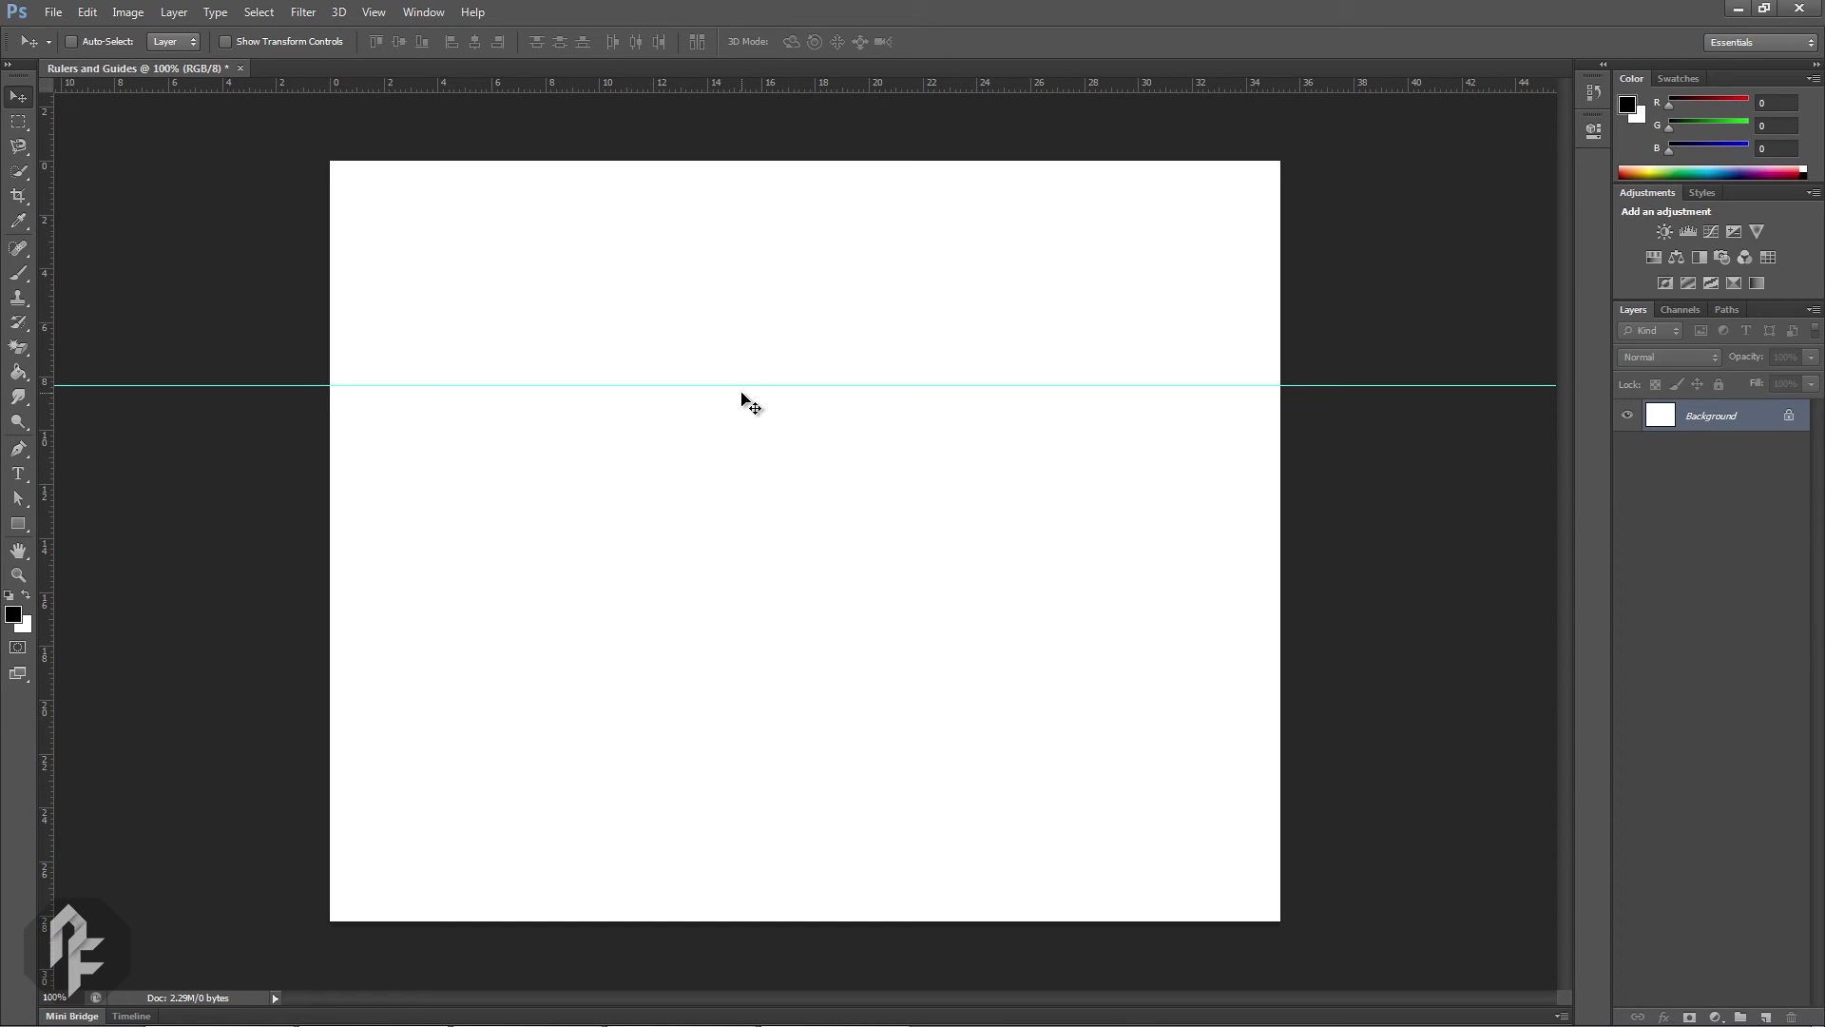
key(ctrl+semicolon)
key(ctrl+semicolon)
key(ctrl+semicolon)
key(ctrl+semicolon)
Review the Guides, Grid & Slices preferences without changes, then undo the last horizontal guide
click(94, 13)
mouse_move(237, 698)
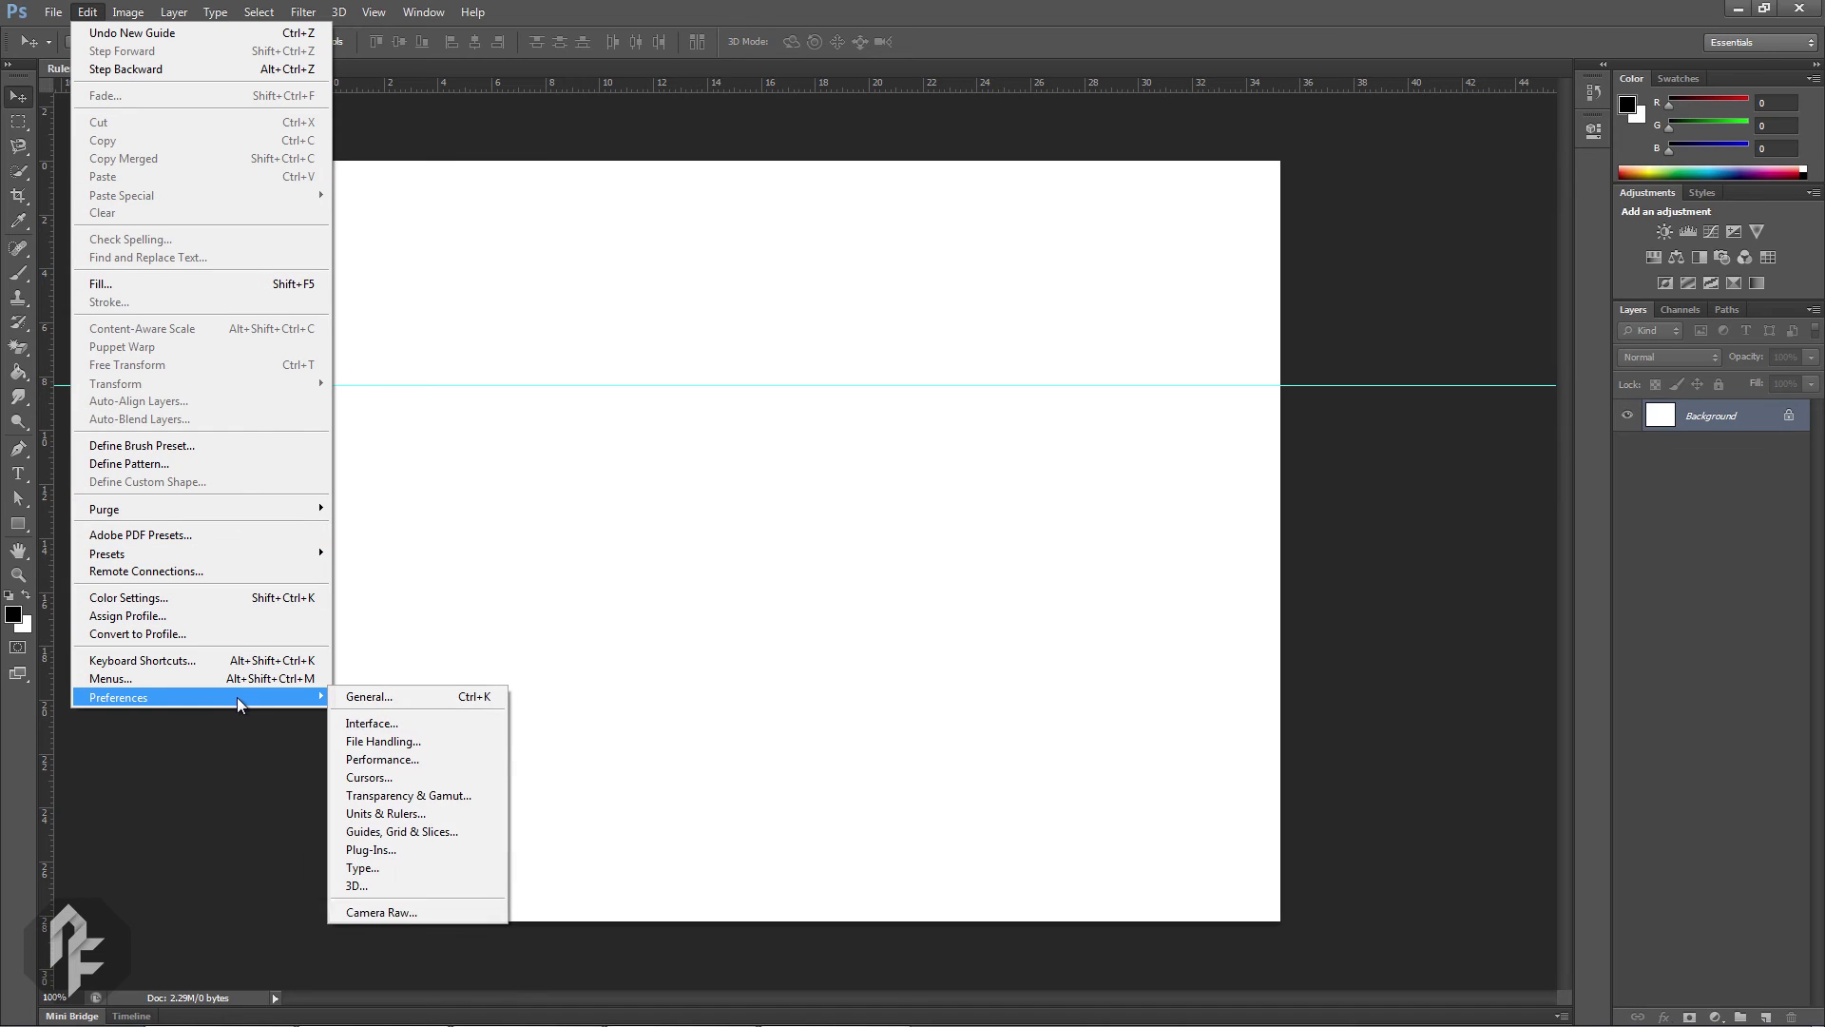
click(443, 831)
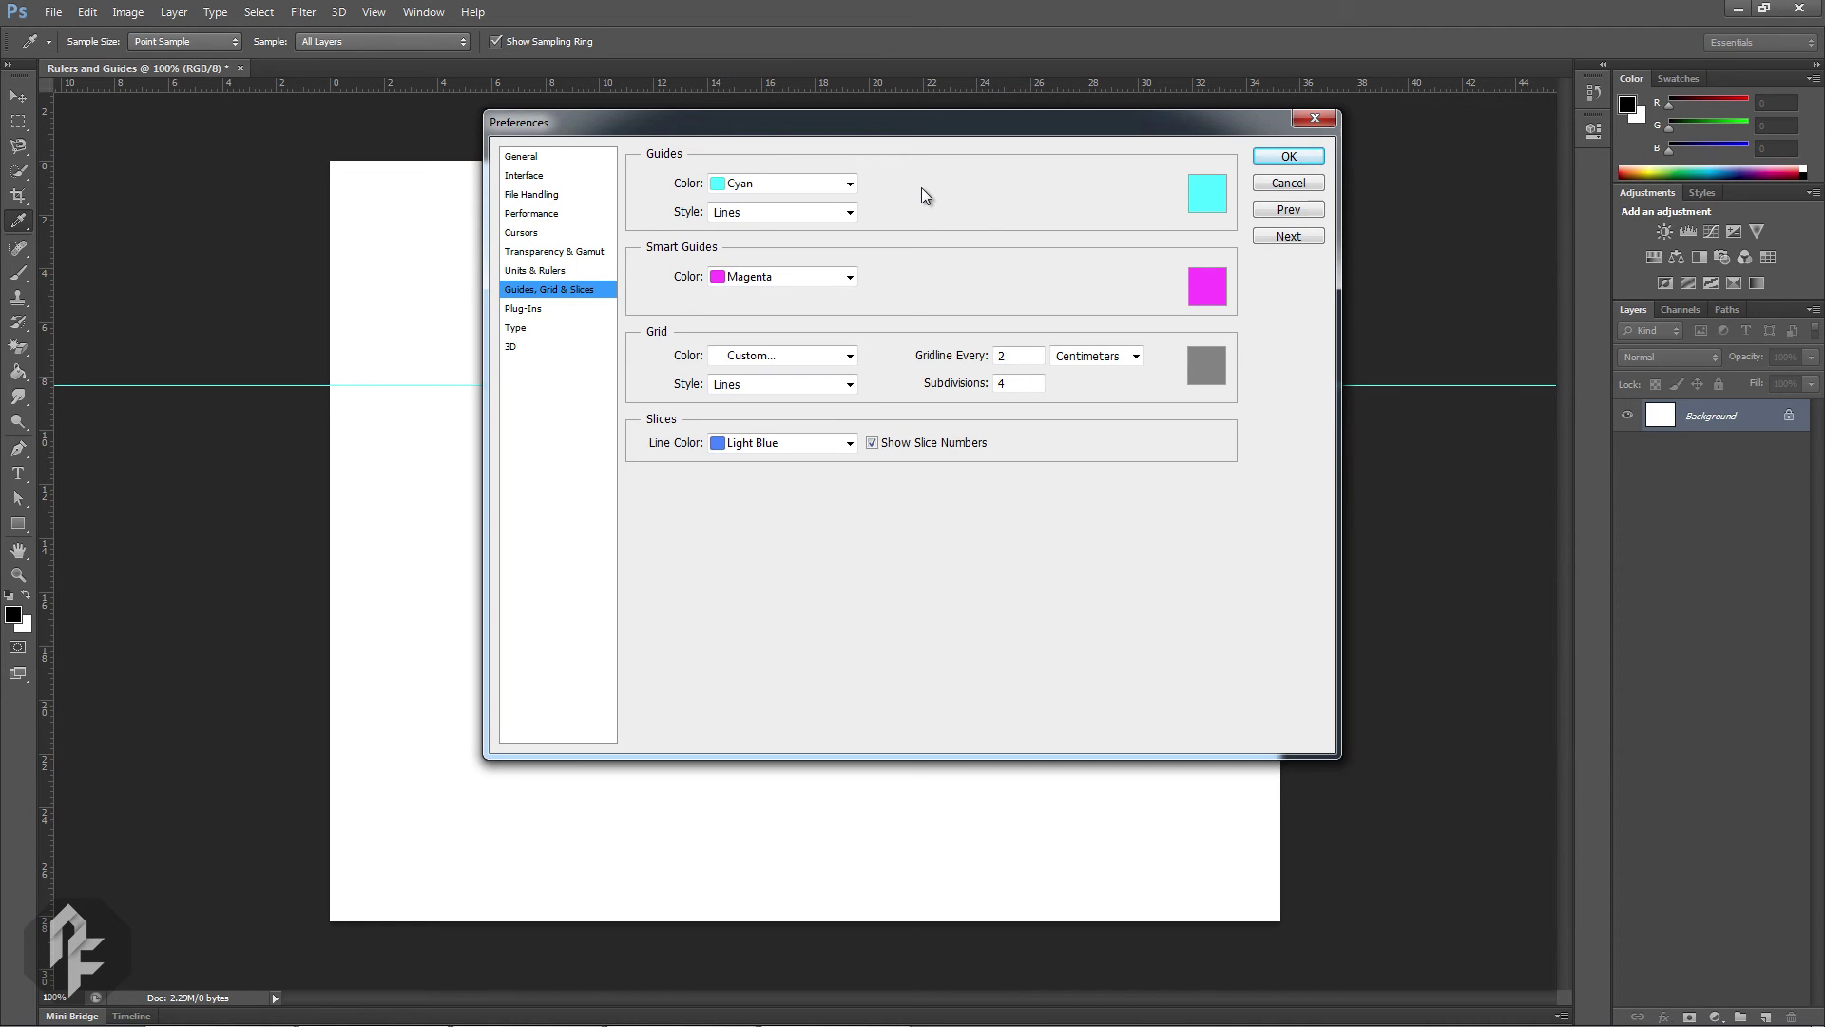
click(1285, 187)
key(v)
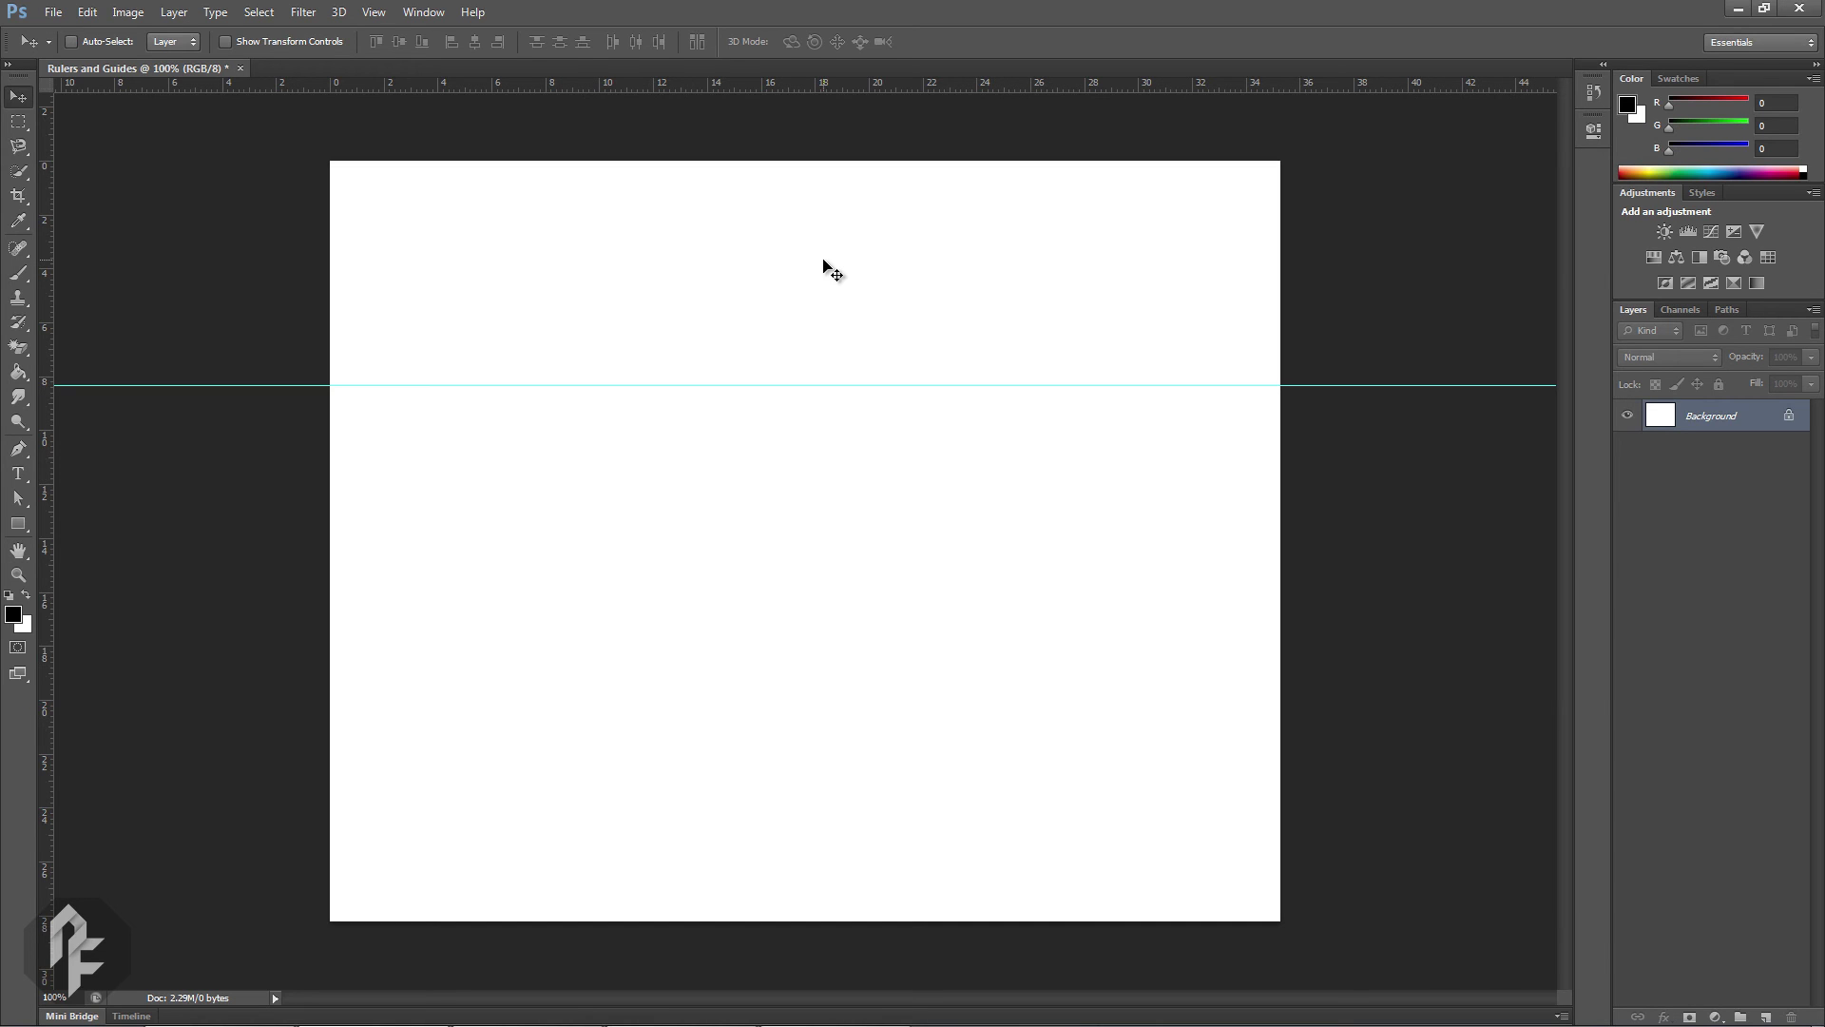
key(ctrl+z)
Toggle snapping and draw two grey rectangles, one left of centre and one to its right
click(384, 16)
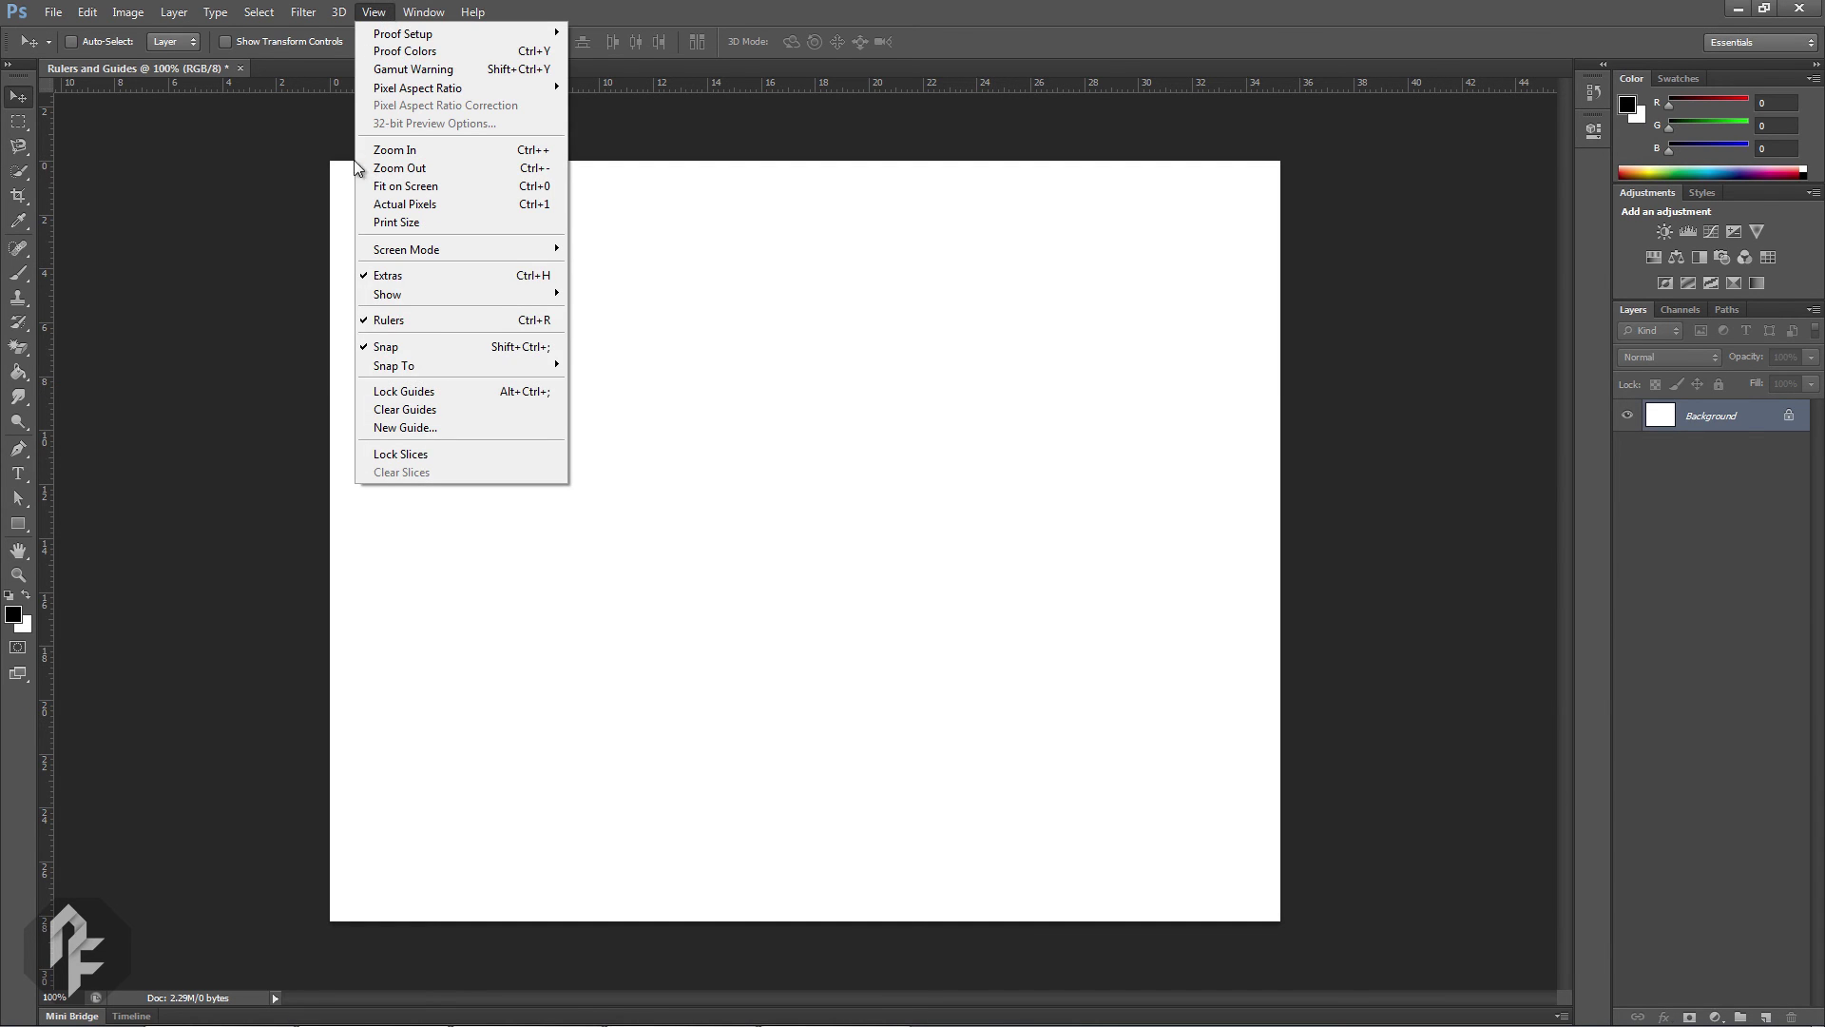
click(464, 348)
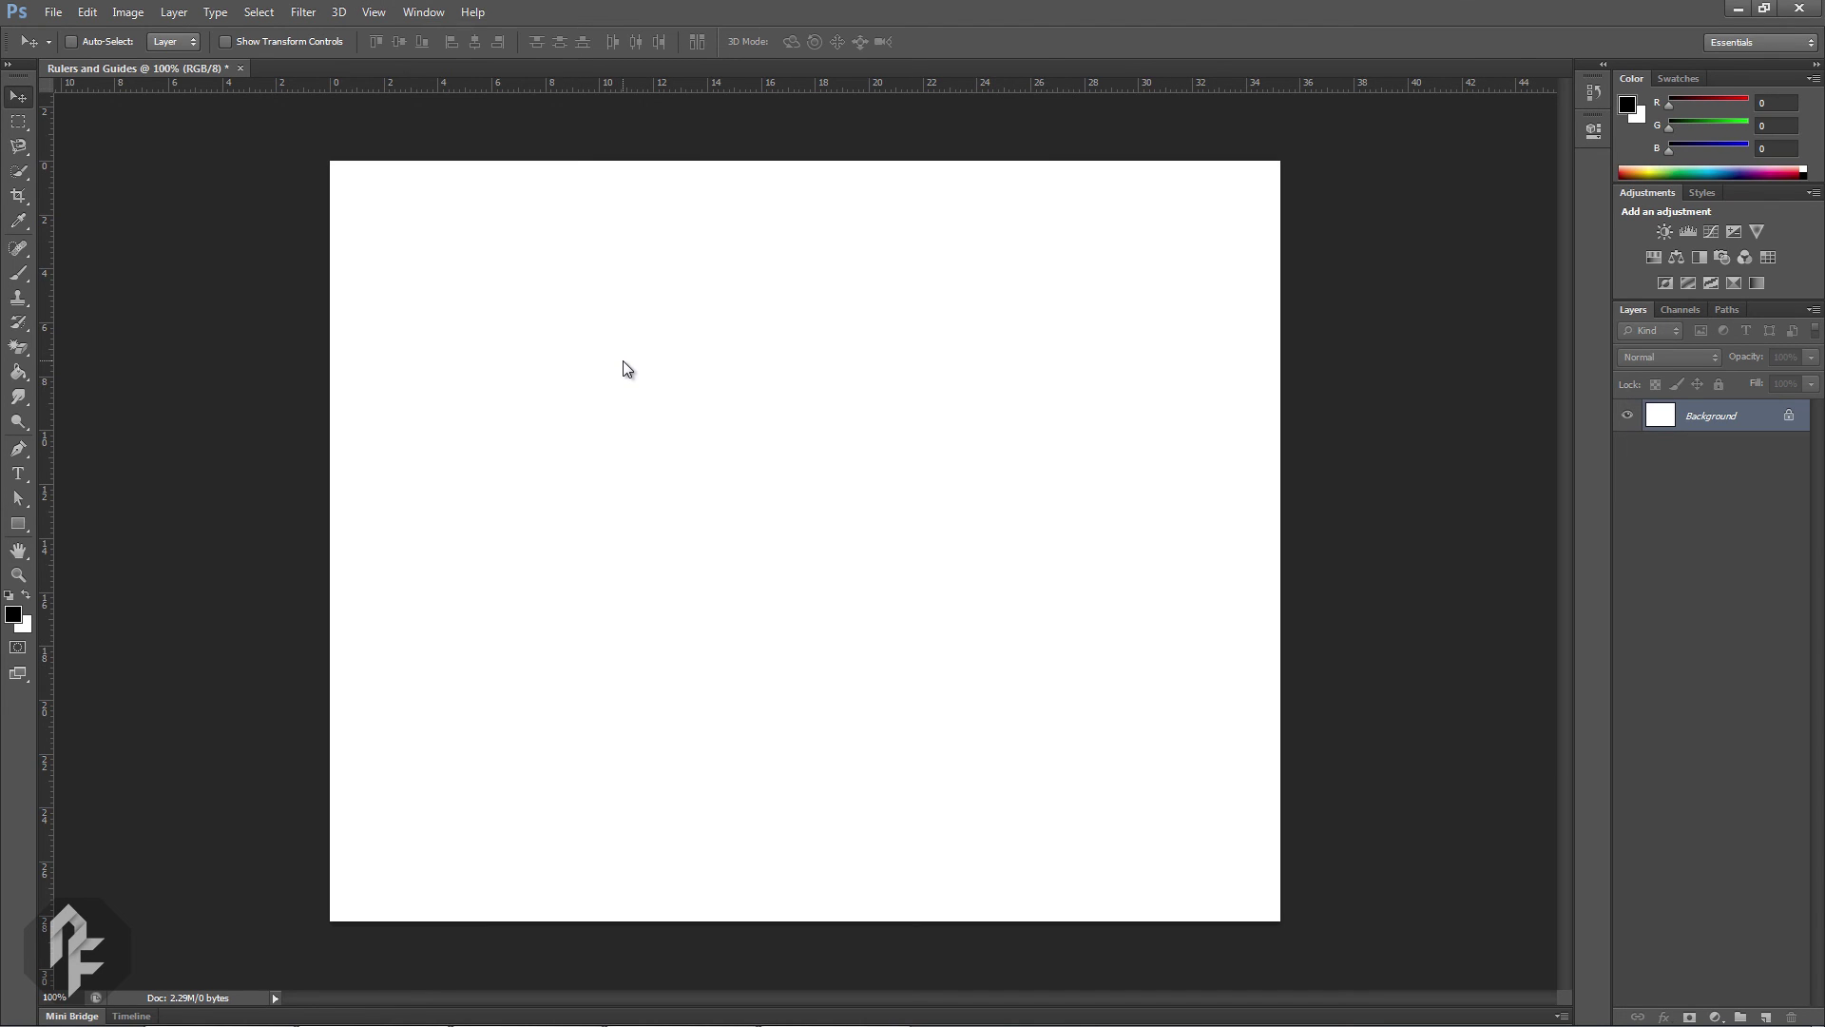
key(u)
drag(535, 399, 690, 536)
drag(790, 398, 970, 541)
Move the second rectangle just beside the first with their tops aligned
key(v)
mouse_move(832, 445)
mouse_down()
mouse_move(733, 437)
mouse_move(819, 430)
mouse_move(659, 277)
mouse_move(872, 400)
mouse_move(858, 426)
mouse_up()
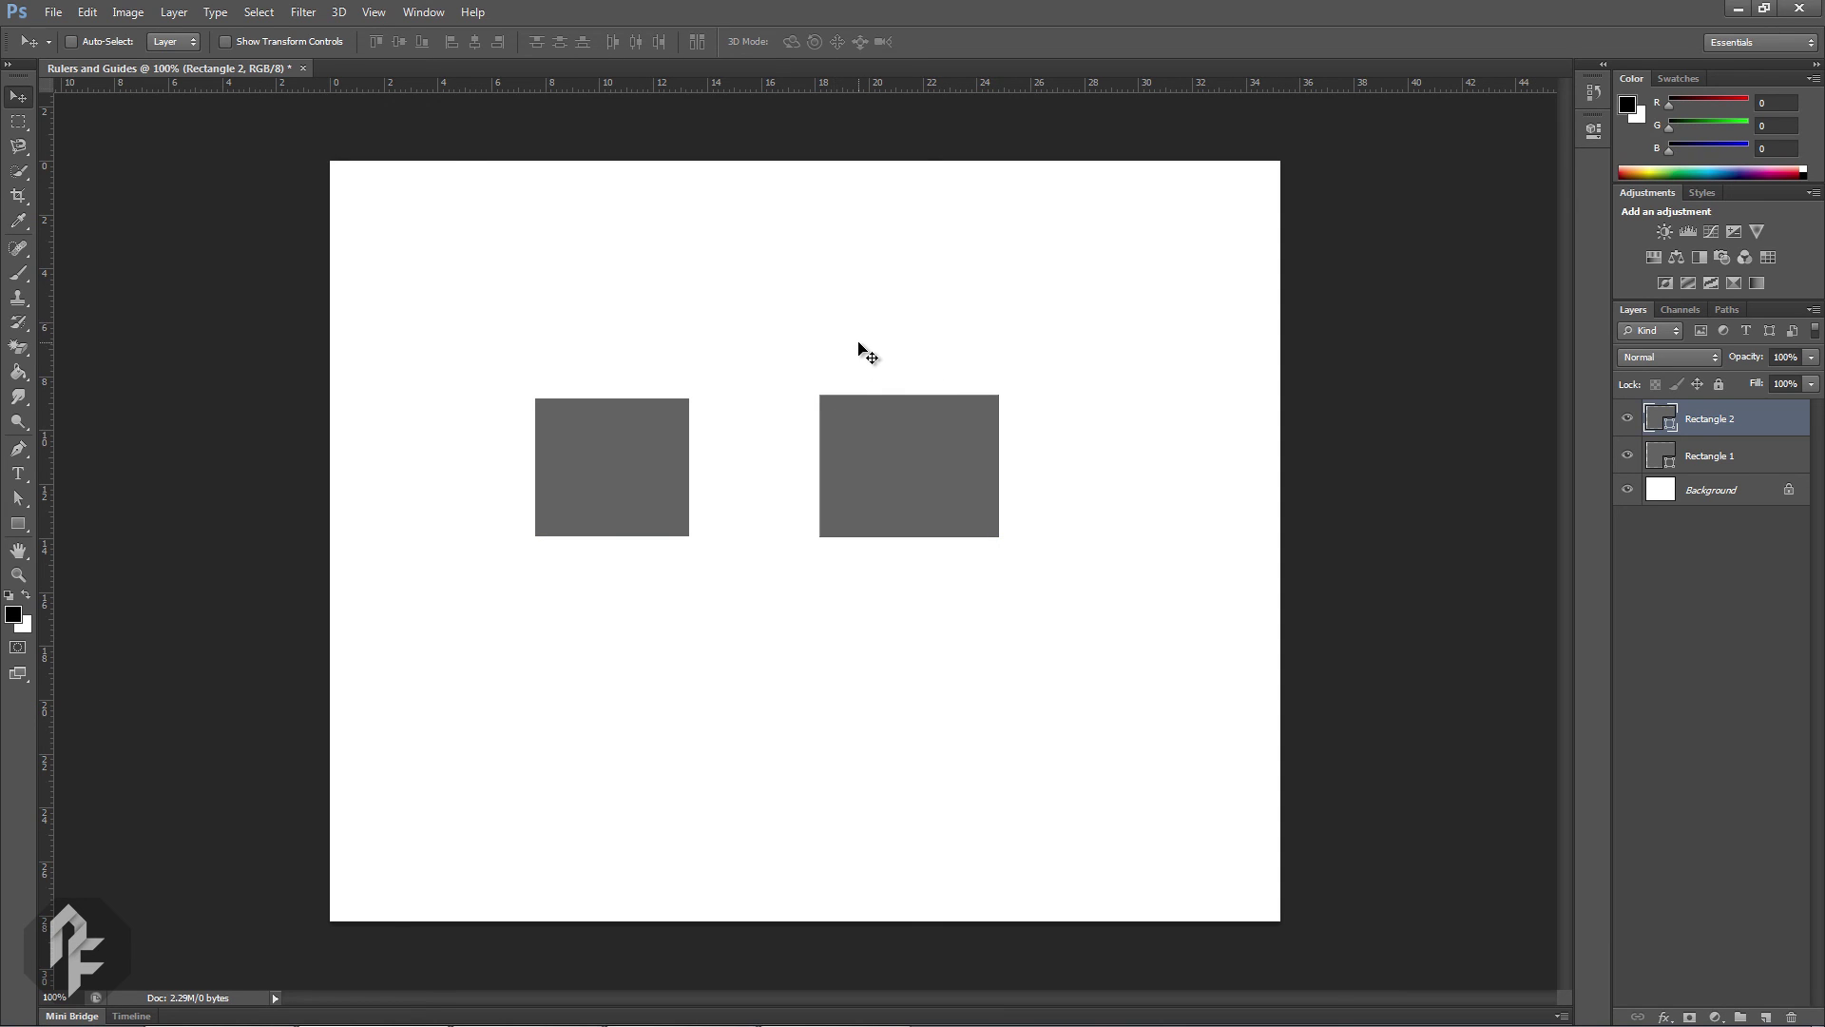
drag(865, 399, 784, 471)
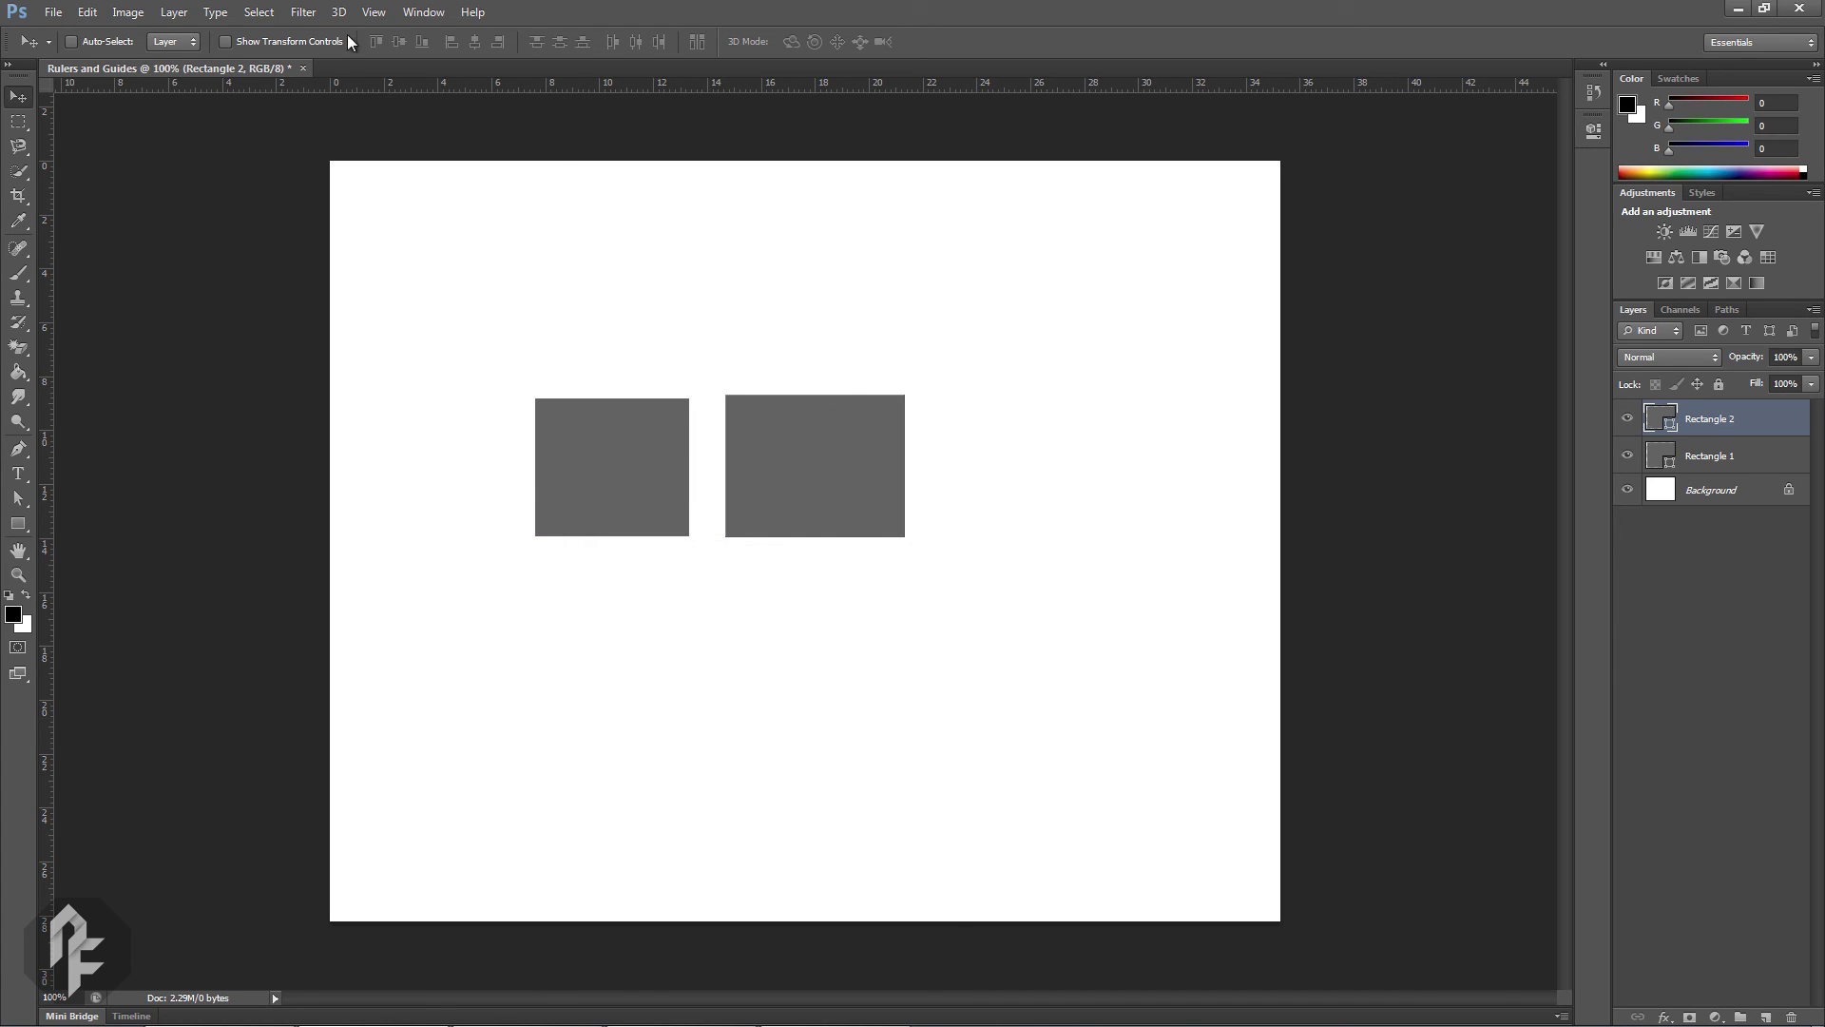
click(373, 11)
Draw a tall narrow grey rectangle to the right of the other two
mouse_move(504, 293)
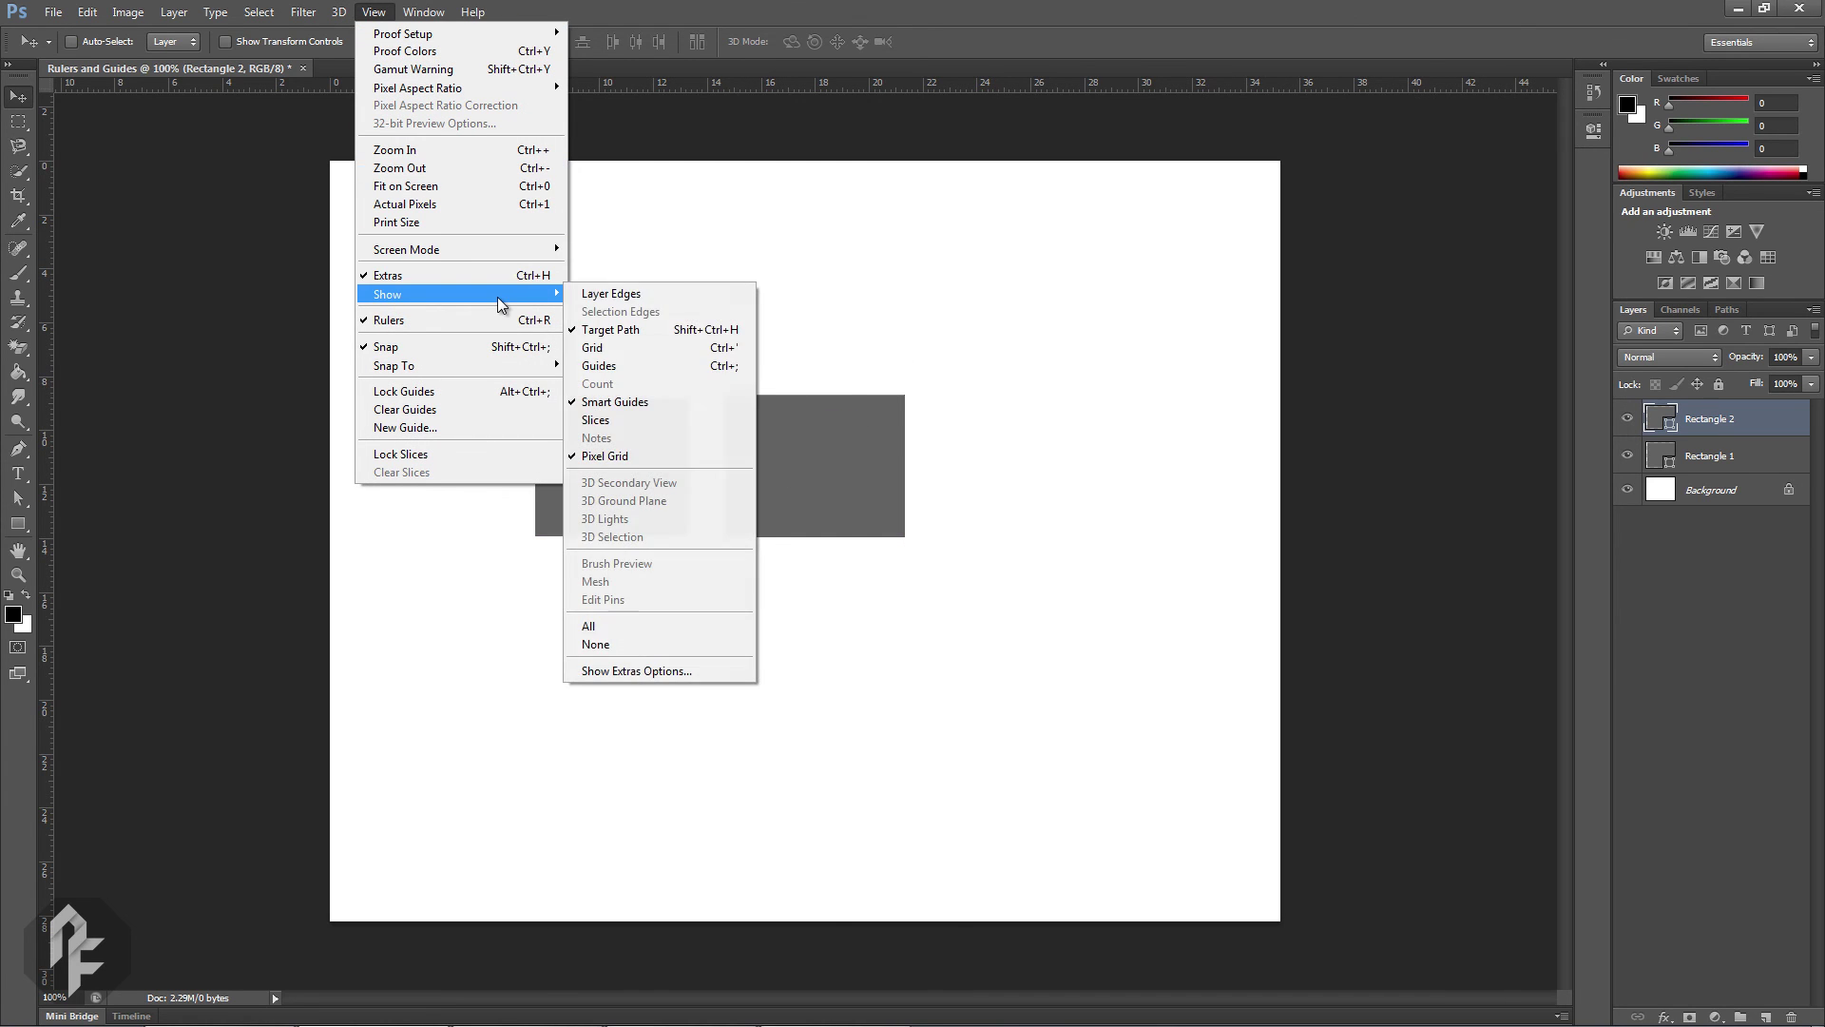
click(929, 402)
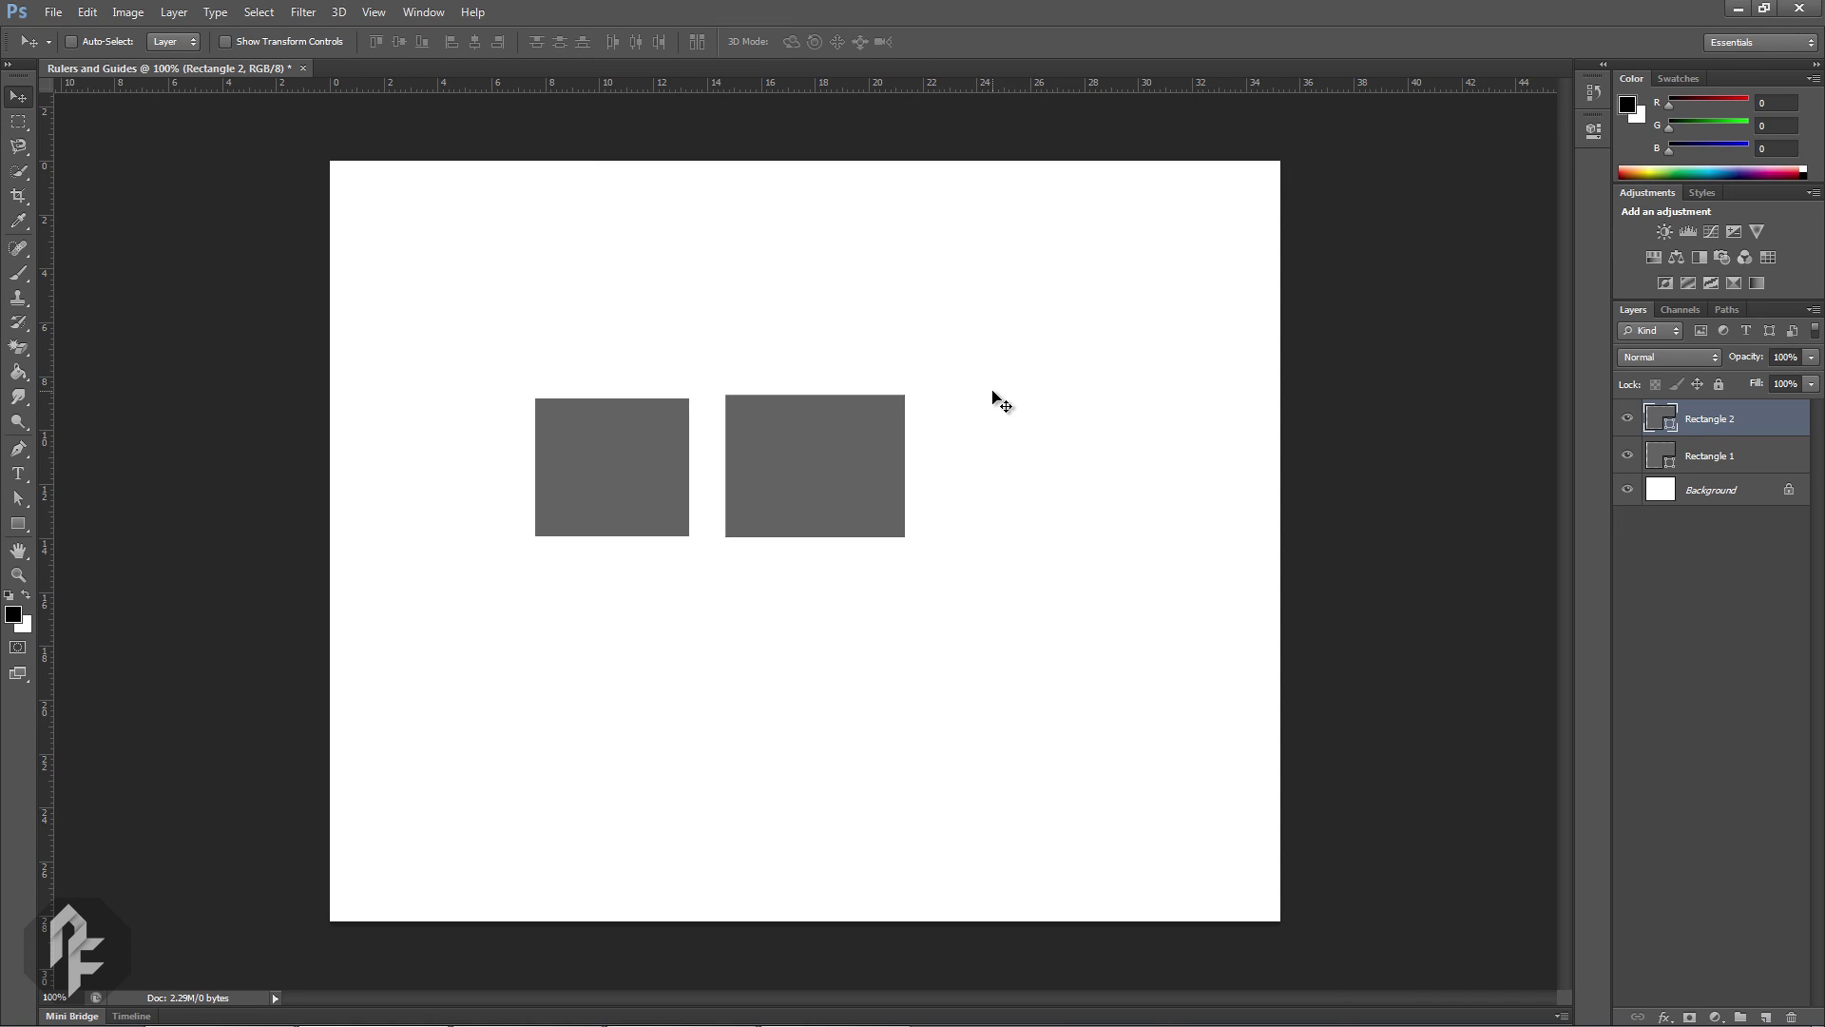
key(u)
drag(927, 361, 967, 538)
Make and drop a rectangular marquee selection, then grab the middle rectangle to raise it
key(m)
drag(538, 657, 802, 563)
key(ctrl+d)
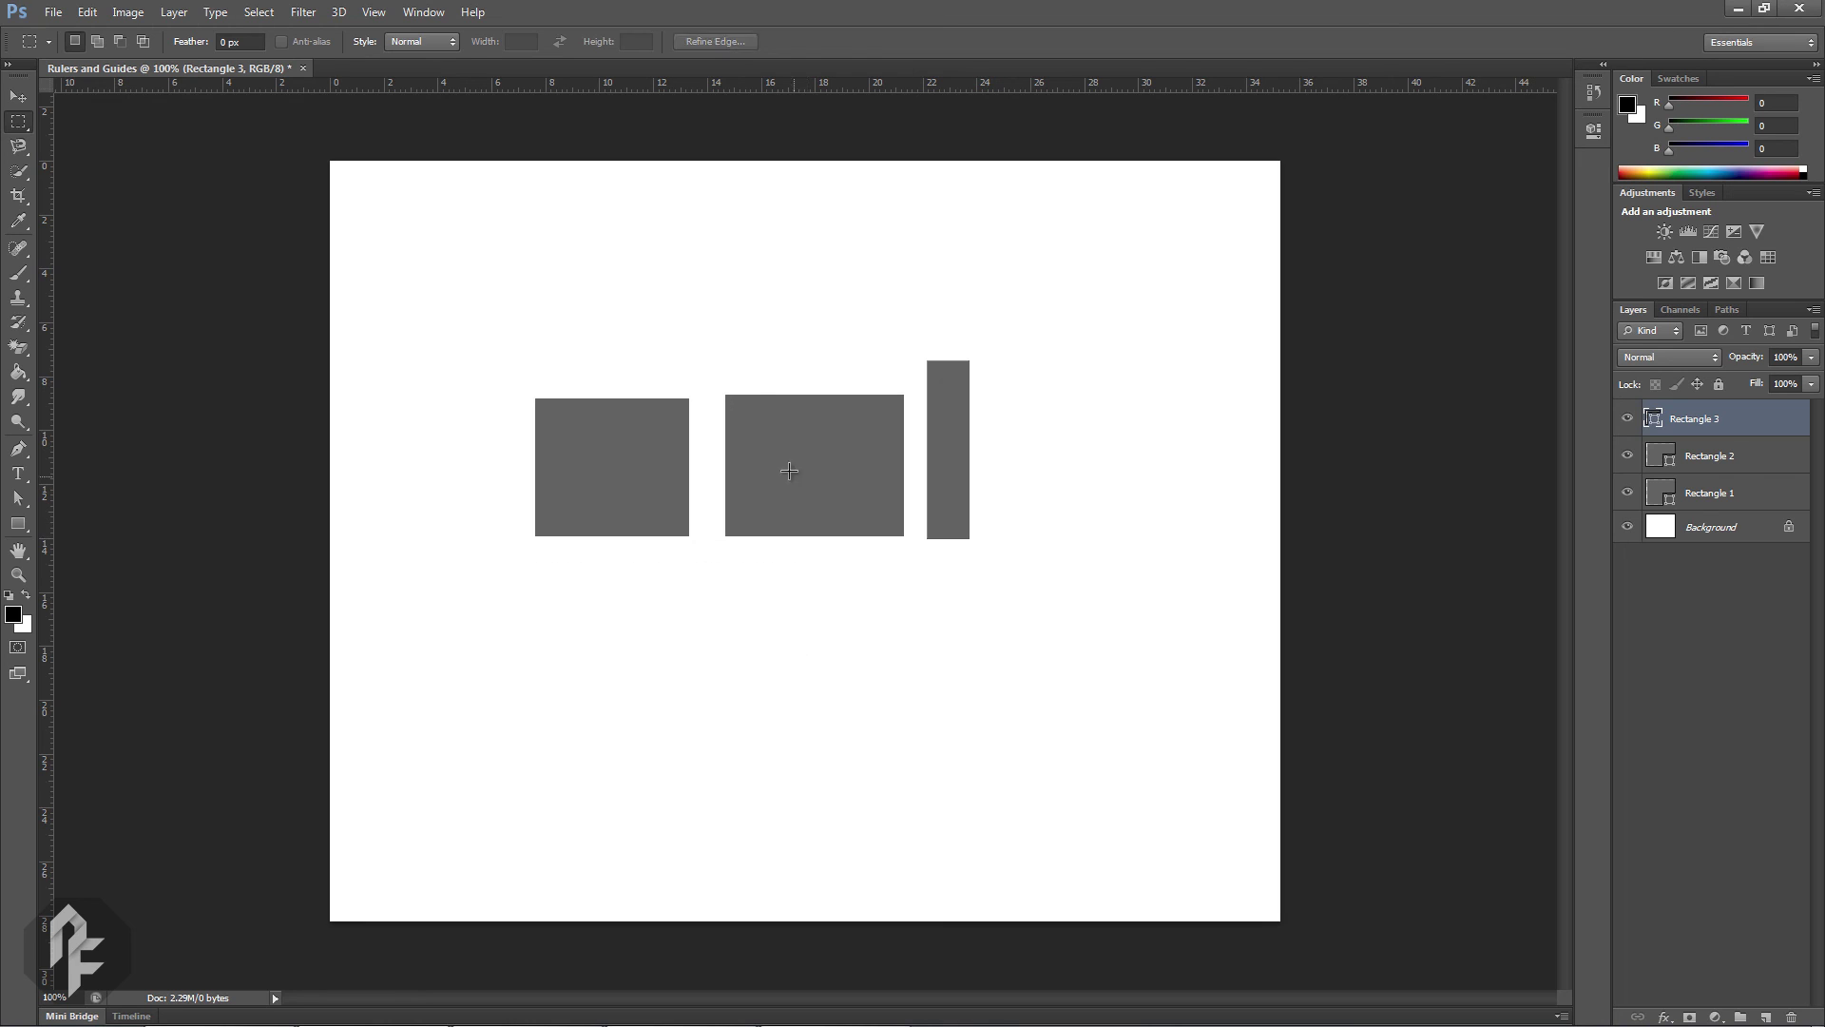
key(v)
ctrl+click(772, 441)
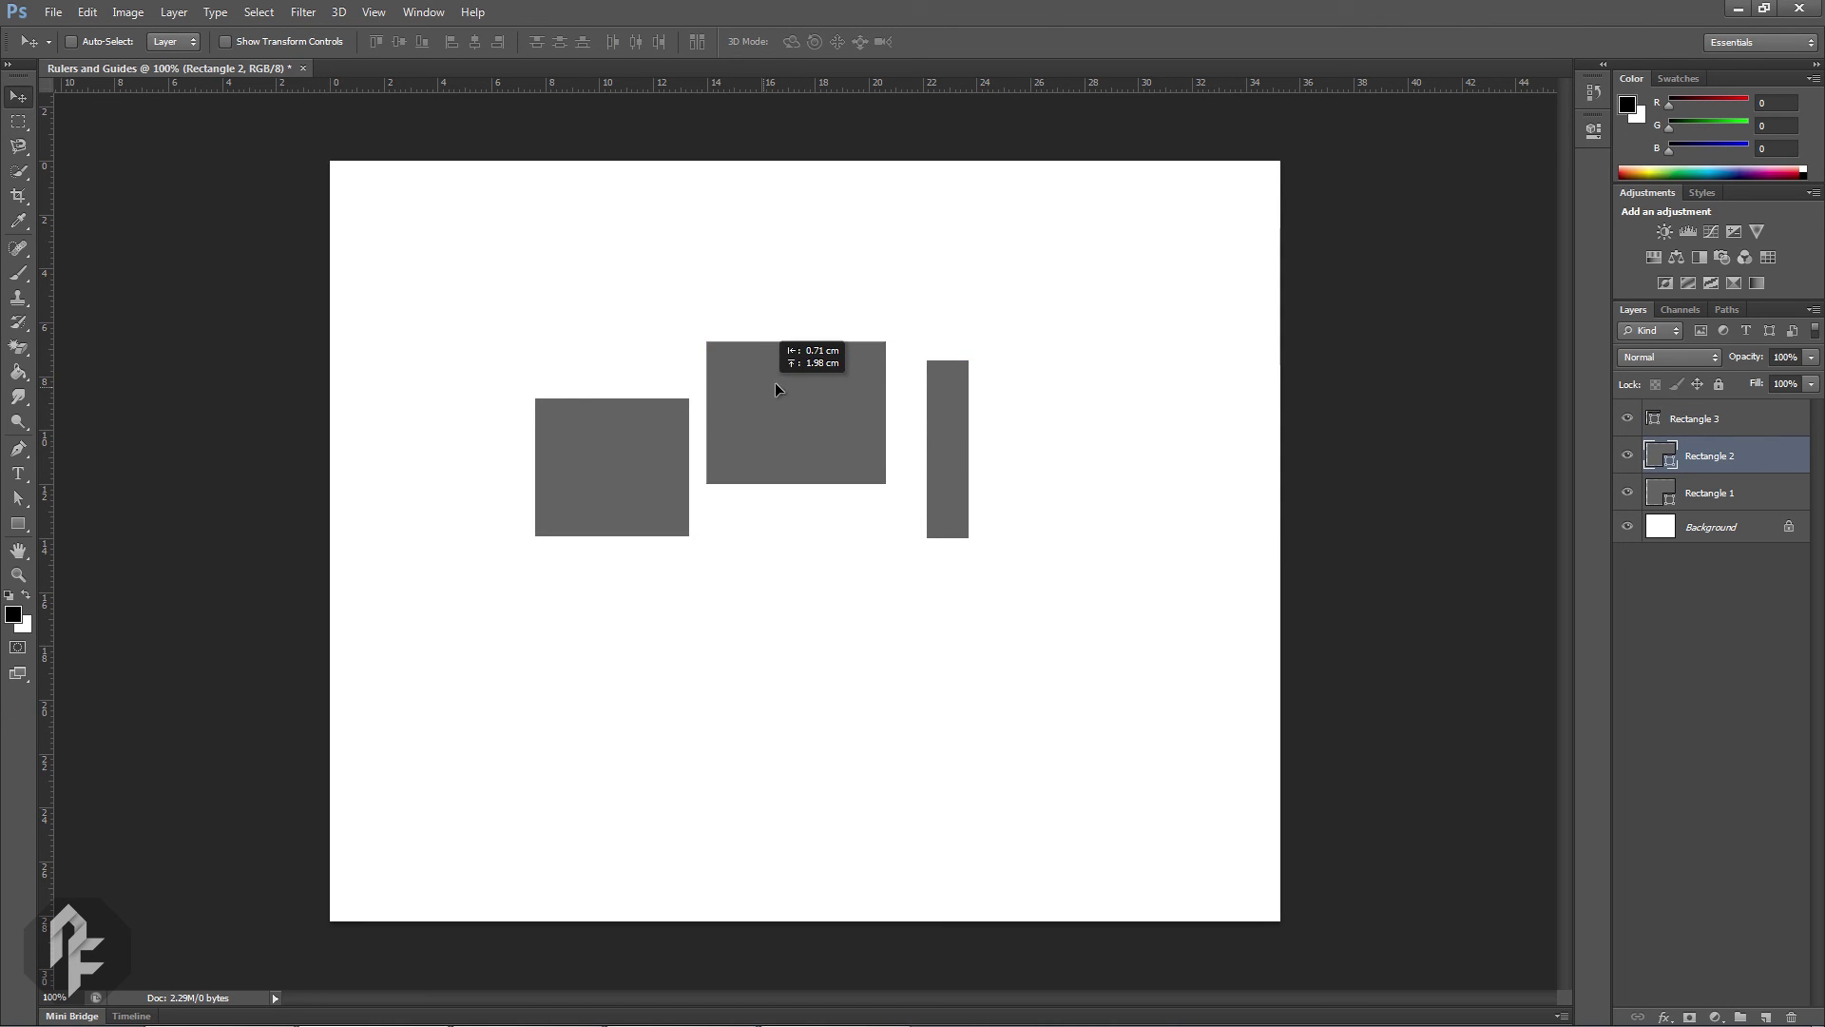